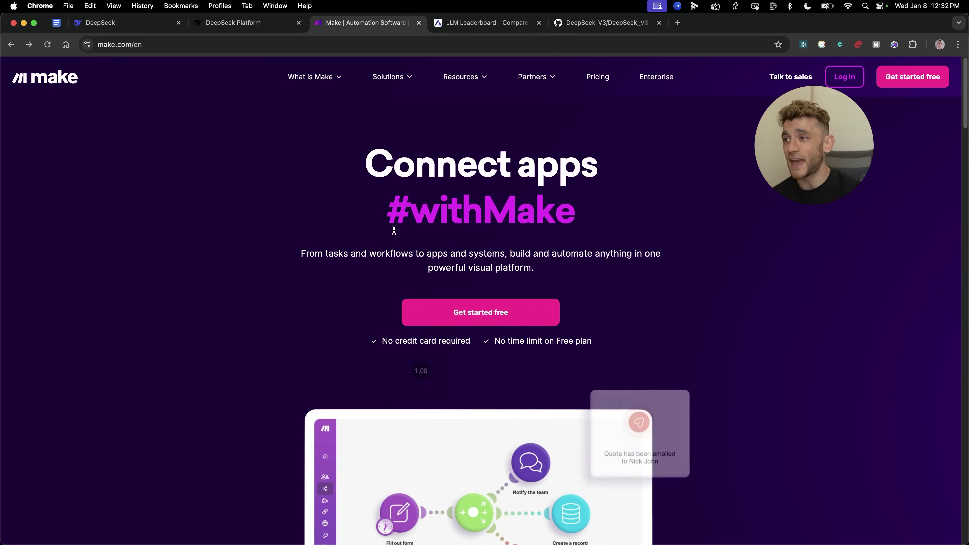
Examine the Artificial Analysis LLM leaderboard and the DeepSeek-V3 benchmark comparison on the DeepSeek site
{"action": "left_click", "coordinate": [470, 24]}
{"action": "mouse_move", "coordinate": [444, 128]}
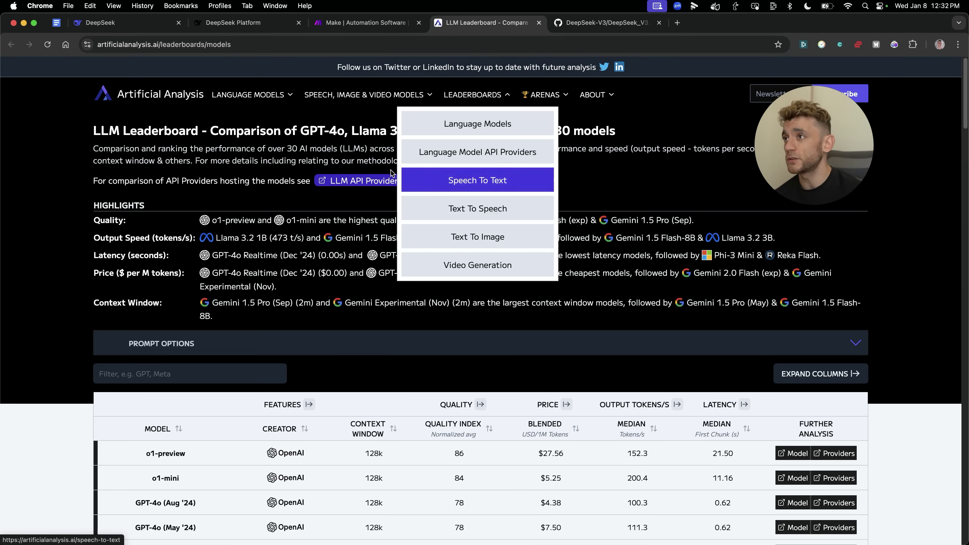
{"action": "scroll", "coordinate": [269, 301], "scroll_direction": "down", "scroll_amount": 3}
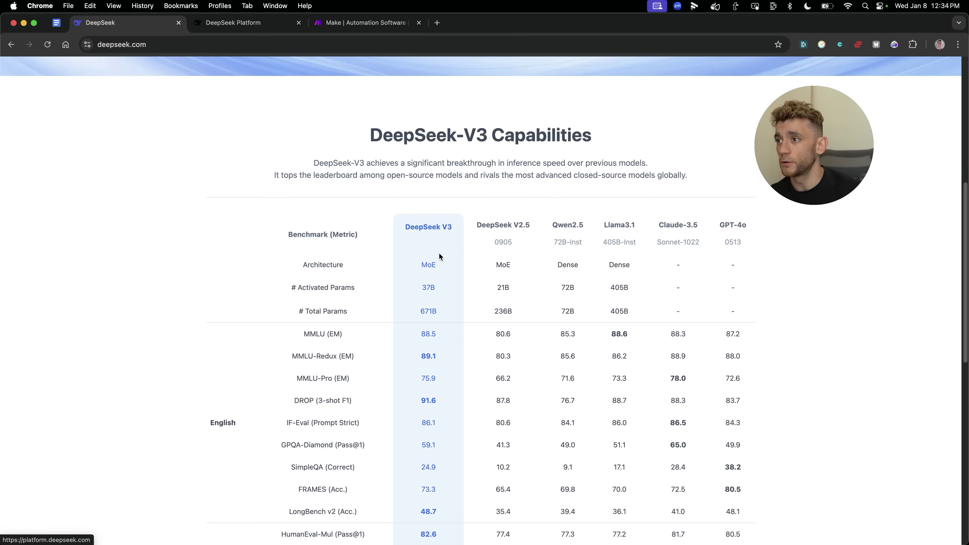
{"action": "scroll", "coordinate": [439, 253], "scroll_direction": "down", "scroll_amount": 1}
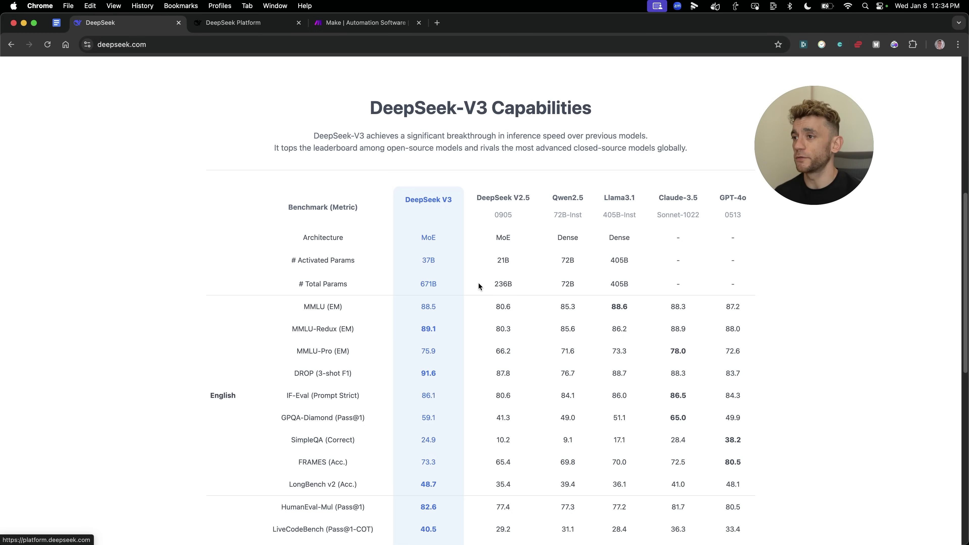
Switch to the Make site, open the login, and examine the Free plan's monthly operations allowance on the pricing page
{"action": "left_click", "coordinate": [335, 24]}
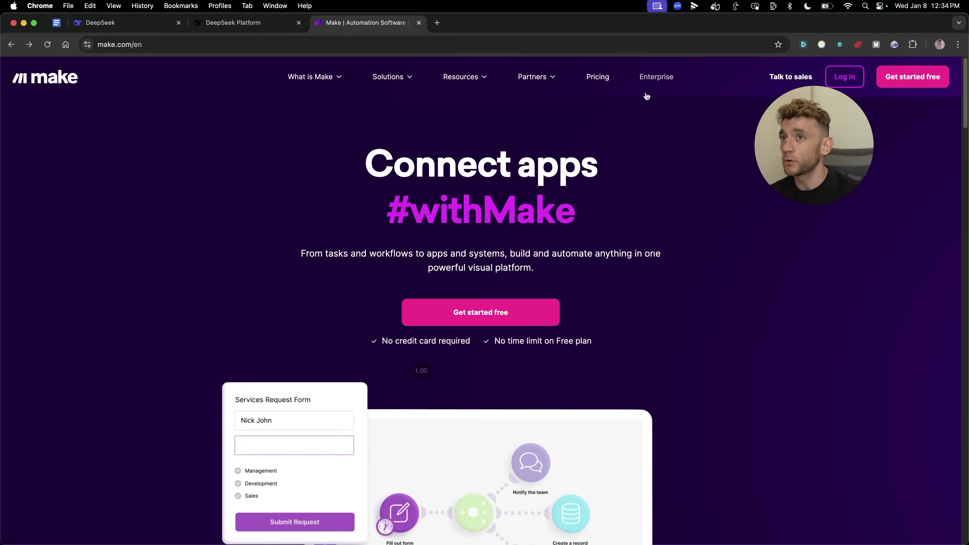
{"action": "left_click_drag", "start_coordinate": [821, 139], "coordinate": [850, 231]}
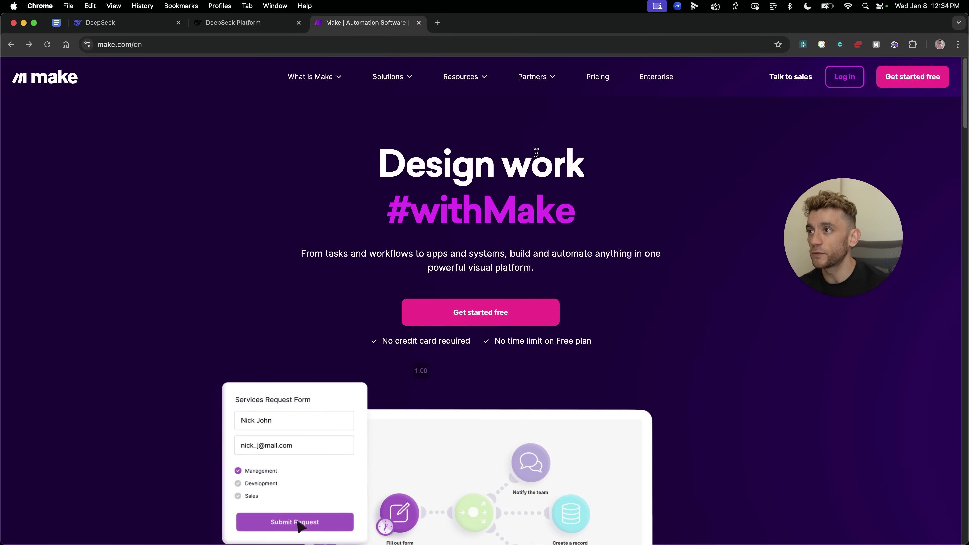
{"action": "left_click", "coordinate": [839, 85]}
{"action": "left_click_drag", "start_coordinate": [224, 230], "coordinate": [277, 321]}
{"action": "left_click", "coordinate": [206, 253]}
{"action": "left_click_drag", "start_coordinate": [198, 352], "coordinate": [269, 351]}
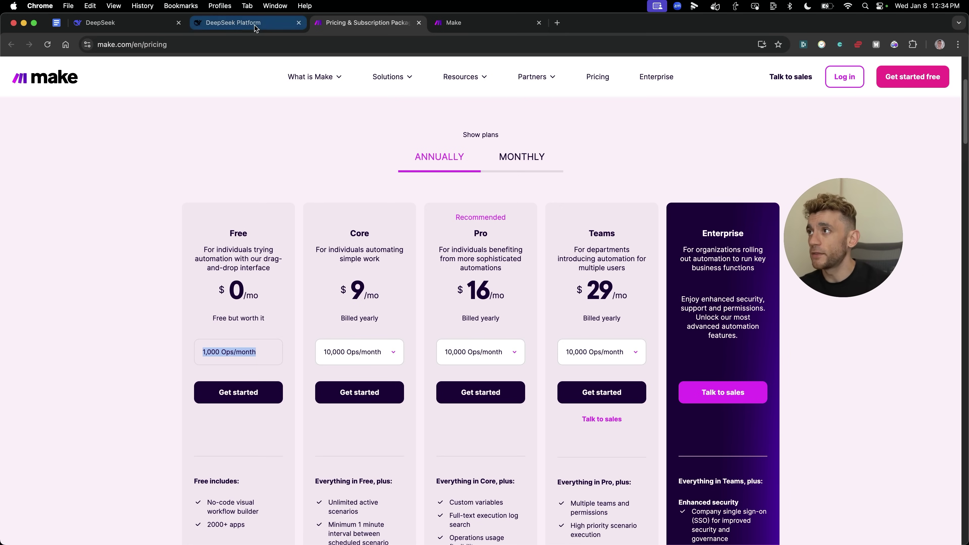
Review the topped-up balance, monthly expenses and usage charts on the DeepSeek Platform usage page
{"action": "left_click", "coordinate": [239, 22]}
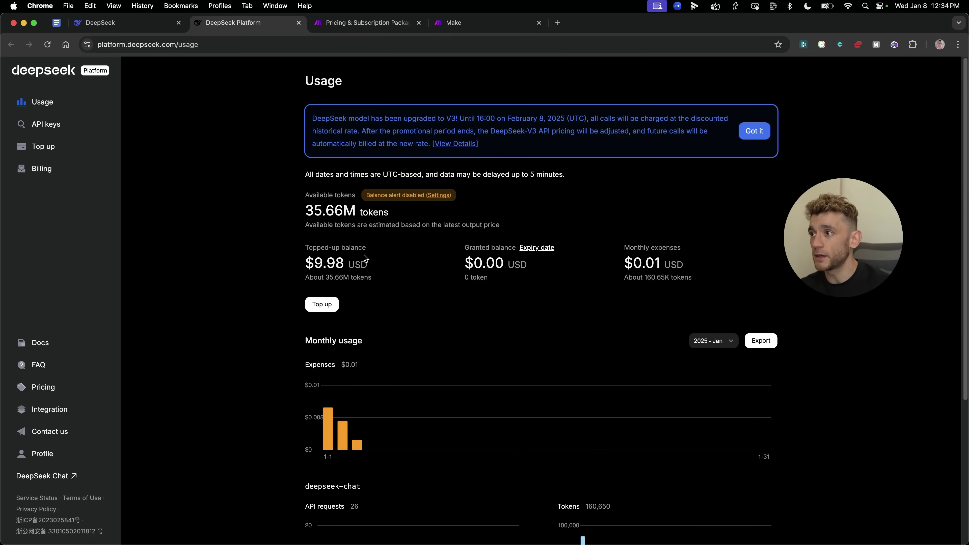
{"action": "left_click_drag", "start_coordinate": [298, 253], "coordinate": [393, 282]}
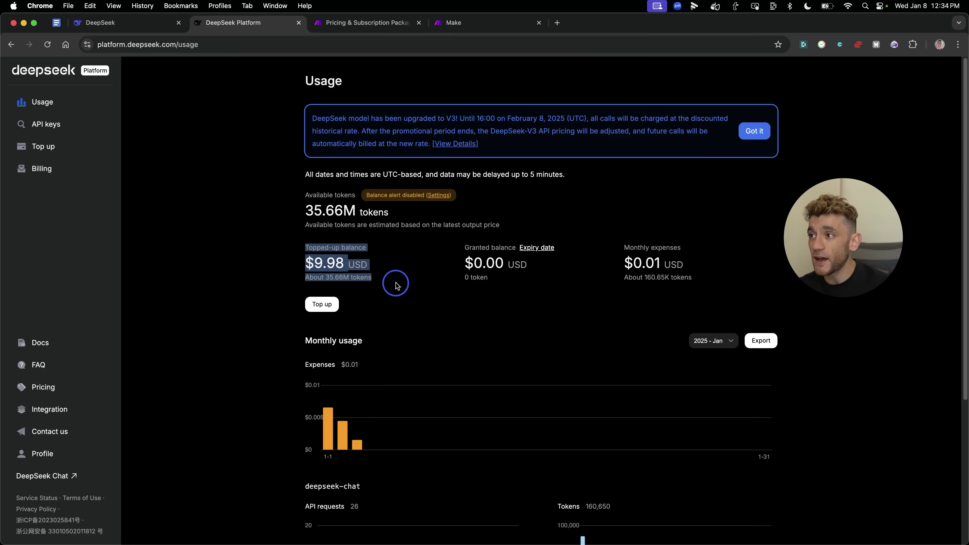
{"action": "left_click", "coordinate": [309, 263]}
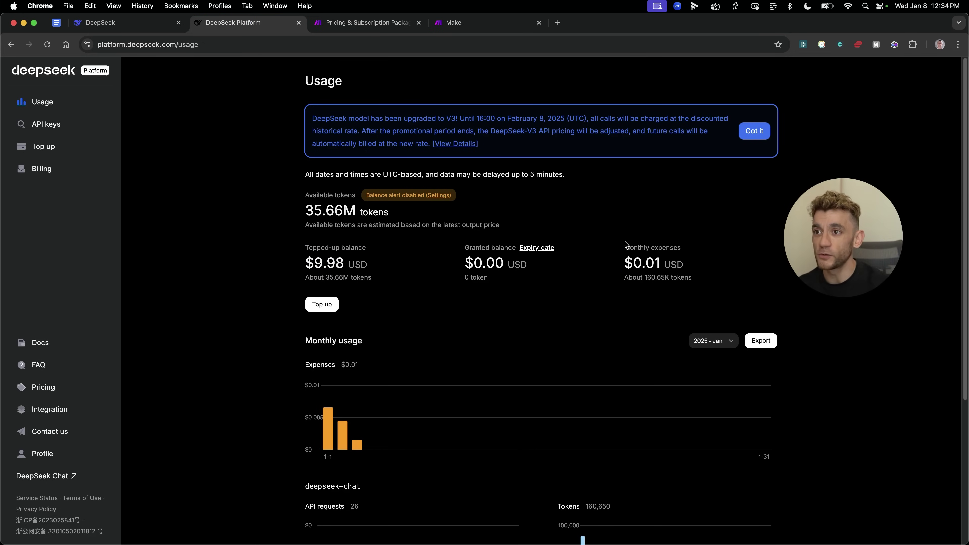
{"action": "left_click_drag", "start_coordinate": [624, 241], "coordinate": [724, 278]}
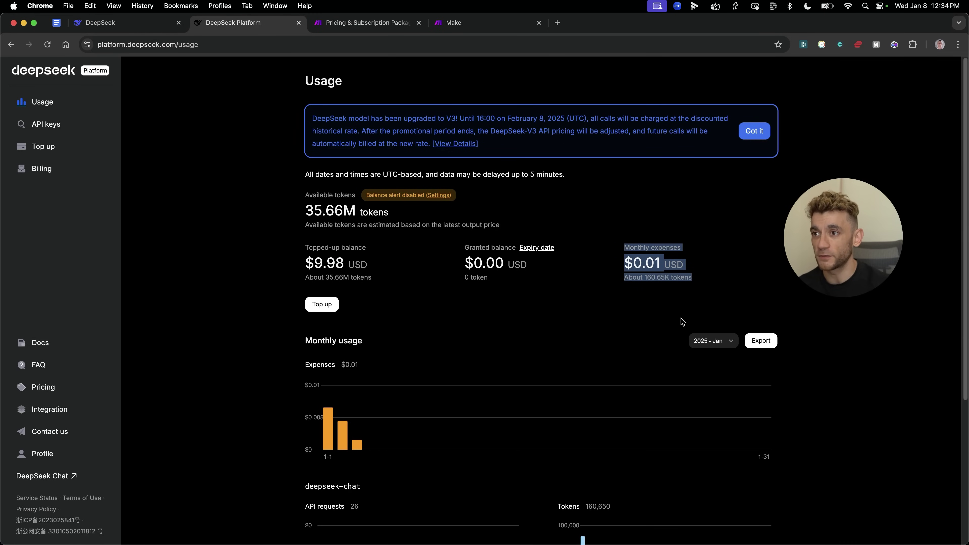
{"action": "left_click", "coordinate": [696, 281]}
{"action": "scroll", "coordinate": [610, 362], "scroll_direction": "down", "scroll_amount": 5}
{"action": "scroll", "coordinate": [609, 362], "scroll_direction": "up", "scroll_amount": 5}
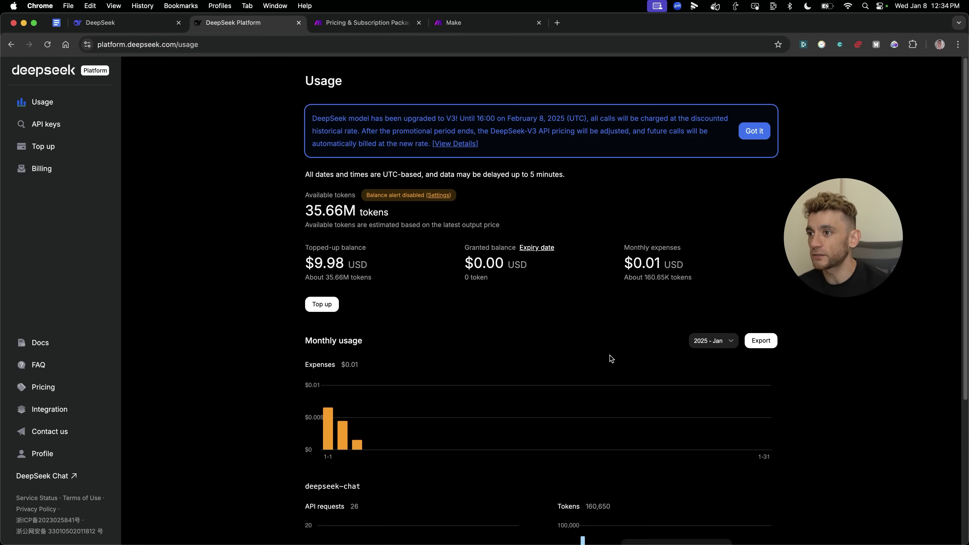
Switch to the Make account and look through the list of all existing scenarios
{"action": "left_click", "coordinate": [488, 23]}
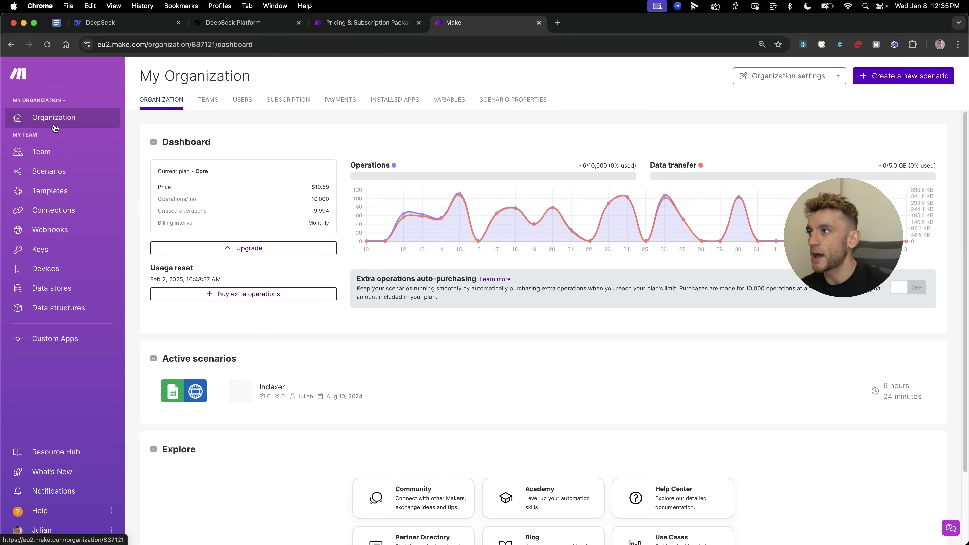
{"action": "left_click", "coordinate": [53, 176]}
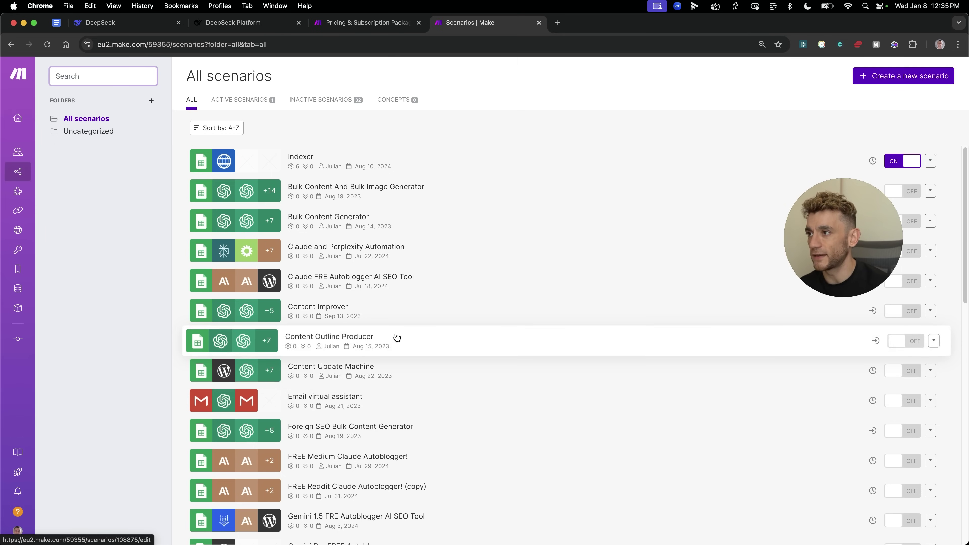
{"action": "scroll", "coordinate": [432, 404], "scroll_direction": "down", "scroll_amount": 10}
{"action": "scroll", "coordinate": [446, 435], "scroll_direction": "up", "scroll_amount": 10}
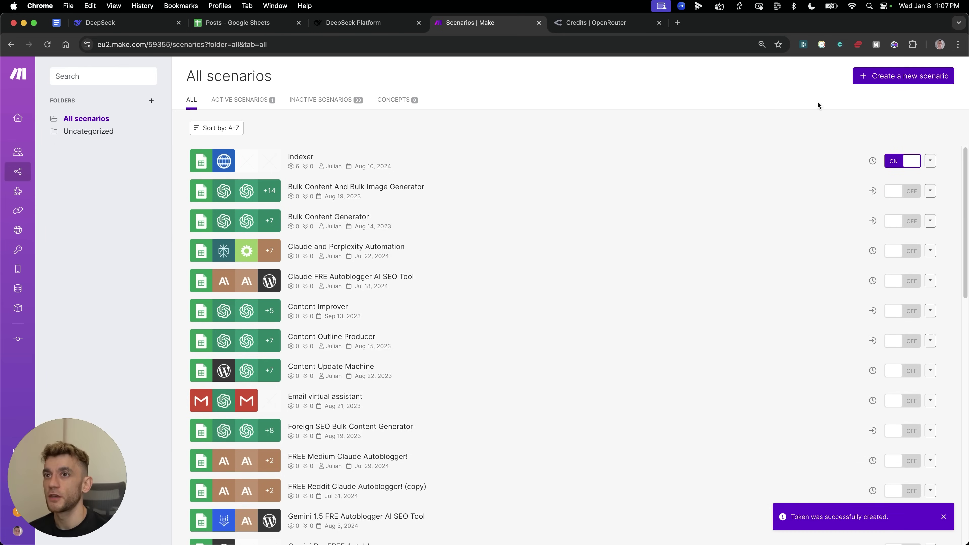
Create a new scenario with the Google Sheets Watch New Rows module as its trigger
{"action": "left_click", "coordinate": [908, 77]}
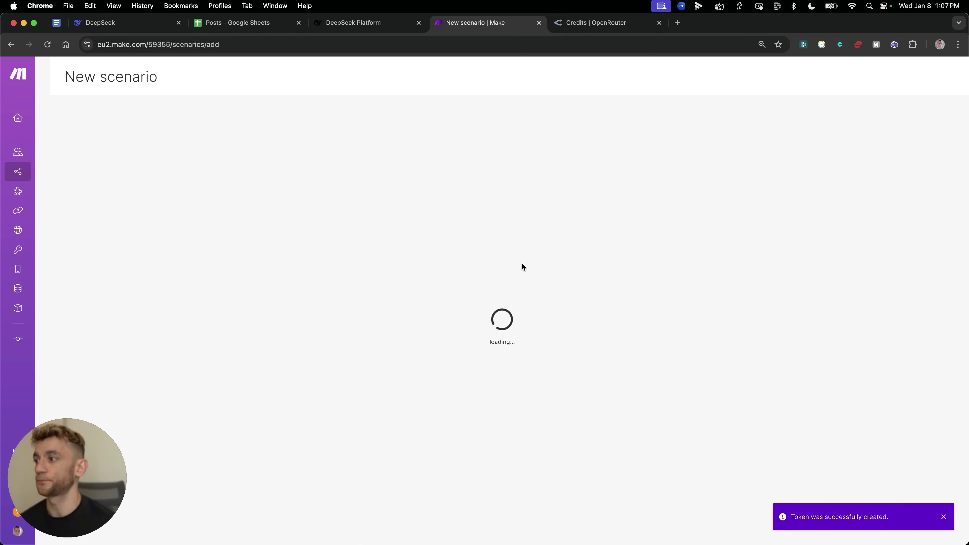
{"action": "left_click_drag", "start_coordinate": [499, 309], "coordinate": [219, 310]}
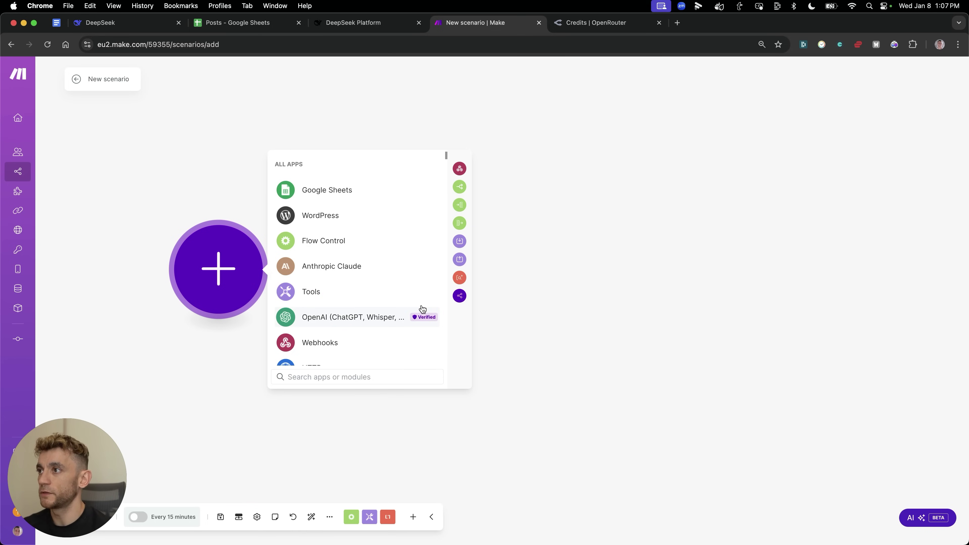
{"action": "left_click", "coordinate": [322, 189]}
{"action": "left_click_drag", "start_coordinate": [126, 439], "coordinate": [214, 449]}
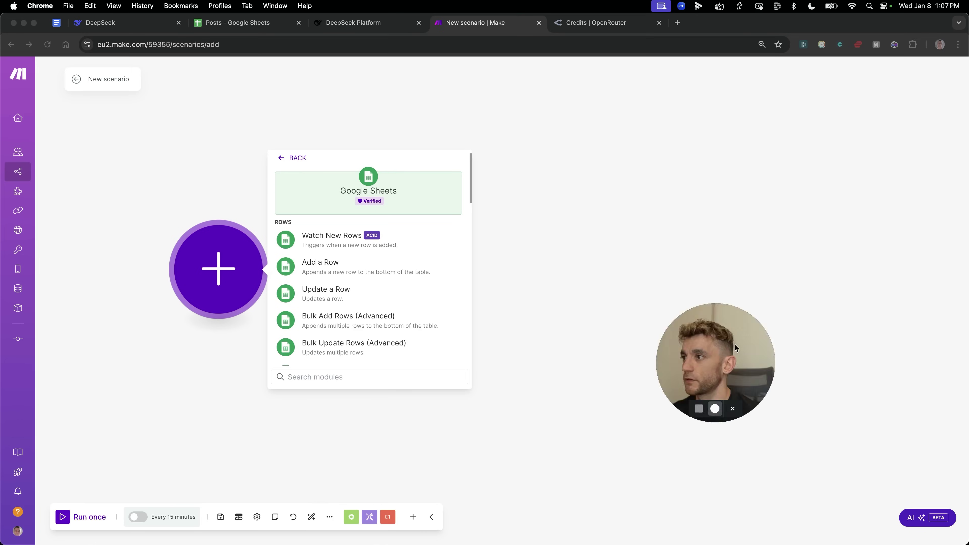
{"action": "left_click", "coordinate": [331, 240]}
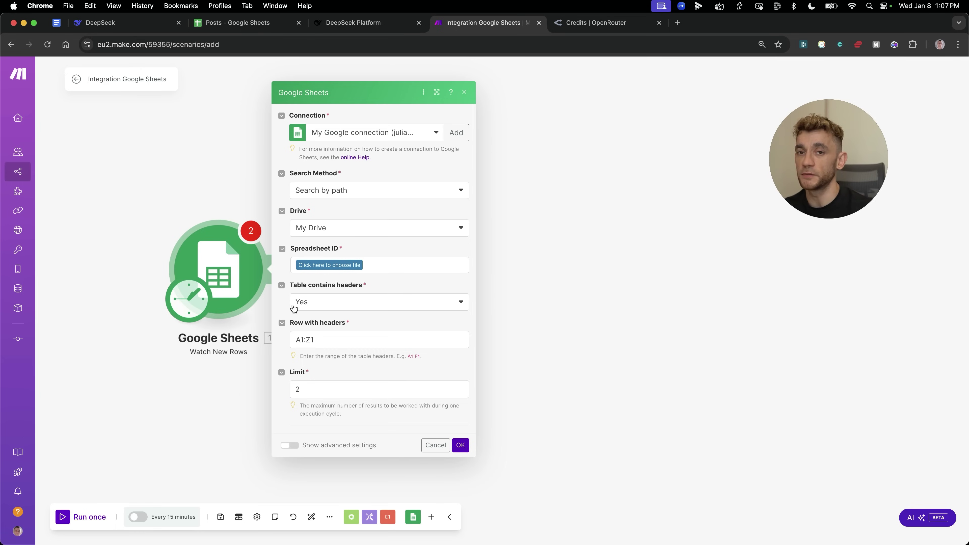
Point the trigger at the Make sheet of the Posts spreadsheet, using the manual choice for where processing starts
{"action": "left_click", "coordinate": [322, 265]}
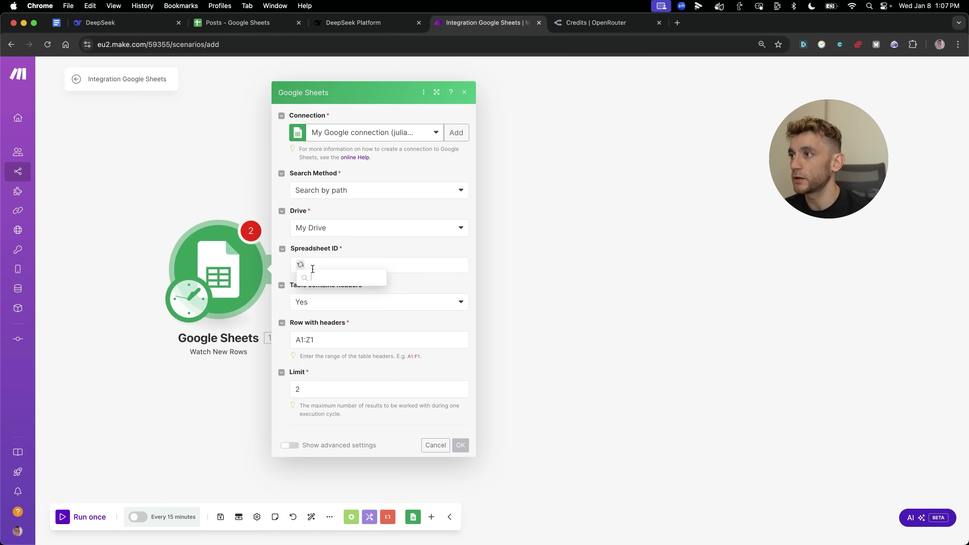
{"action": "type", "text": "posts"}
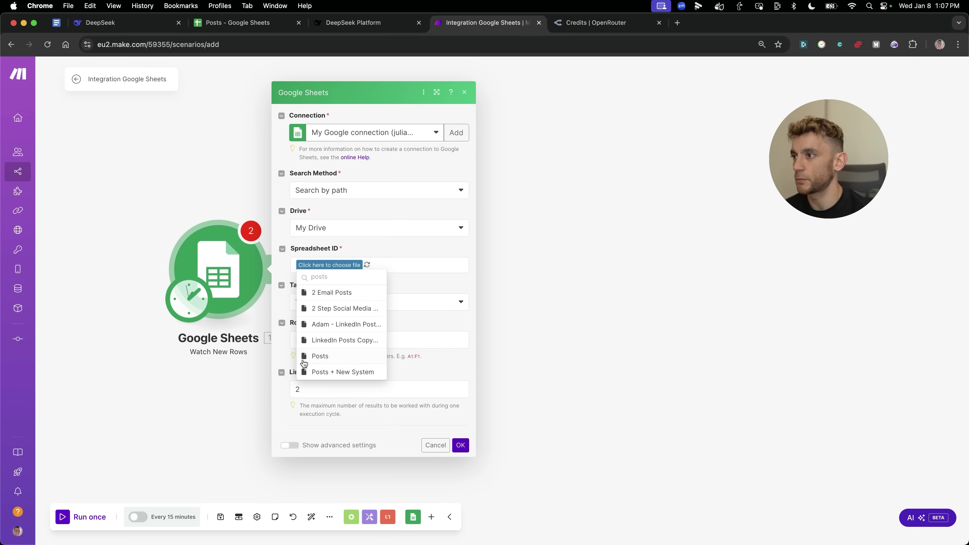
{"action": "left_click", "coordinate": [331, 358]}
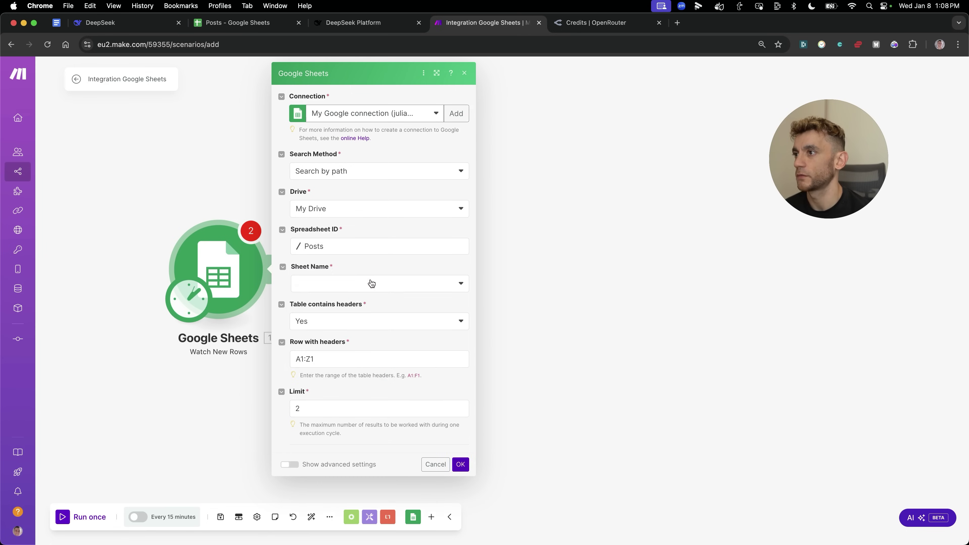
{"action": "left_click", "coordinate": [369, 283]}
{"action": "left_click", "coordinate": [324, 347]}
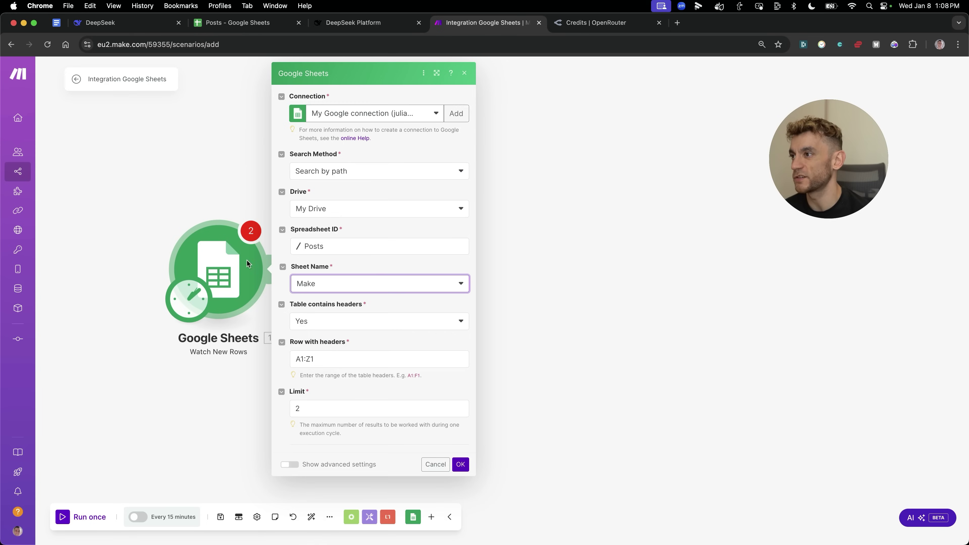
{"action": "left_click", "coordinate": [461, 465]}
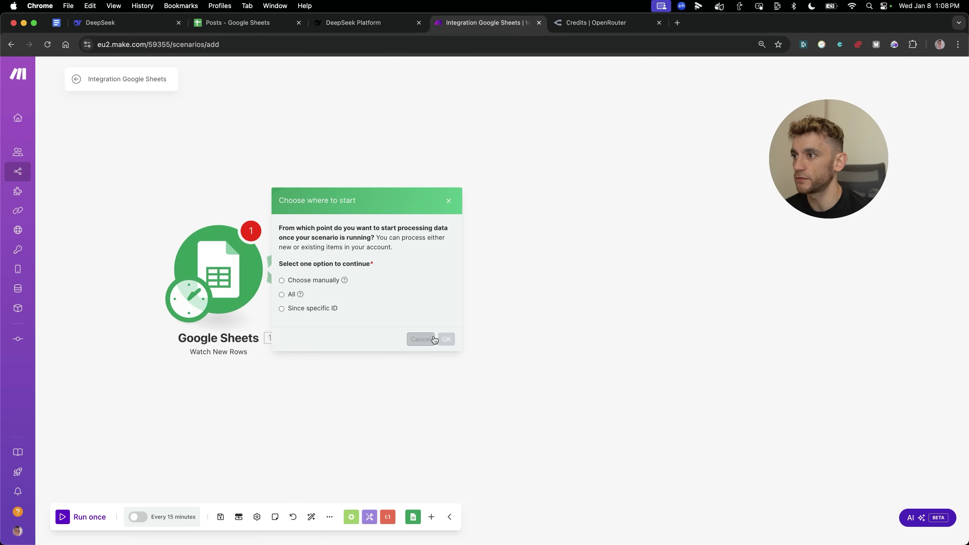
{"action": "left_click", "coordinate": [308, 285]}
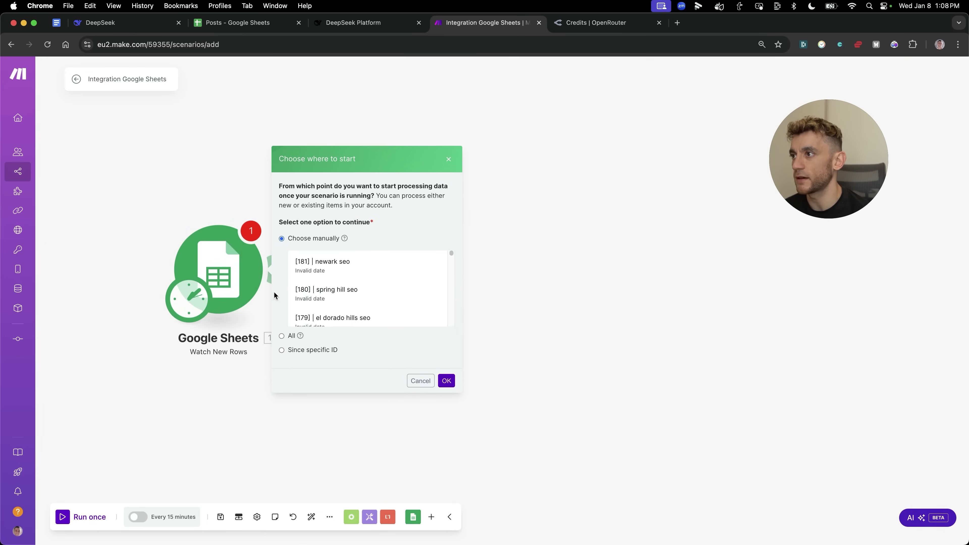
{"action": "left_click", "coordinate": [447, 389]}
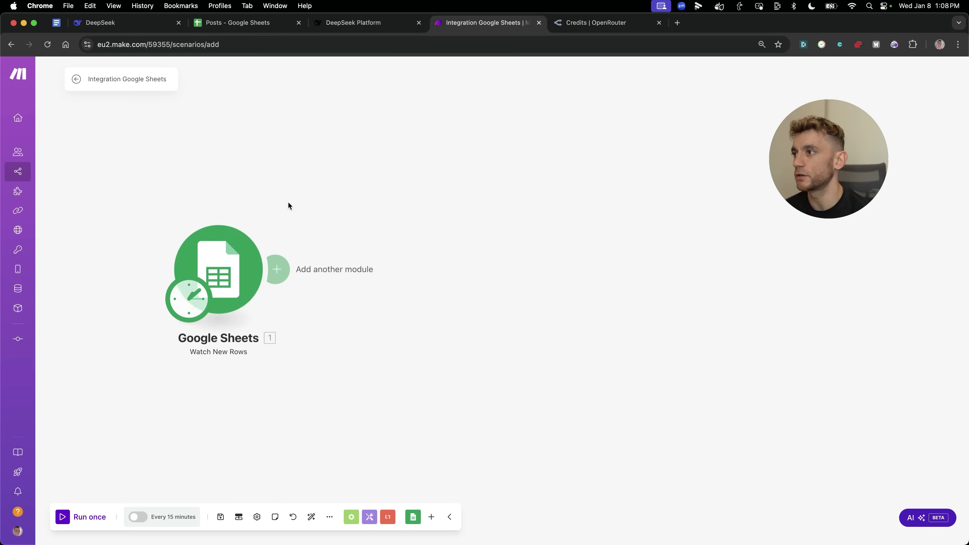
Add an OpenRouter Create a Chat Completion module after the Google Sheets trigger
{"action": "left_click_drag", "start_coordinate": [231, 254], "coordinate": [252, 197]}
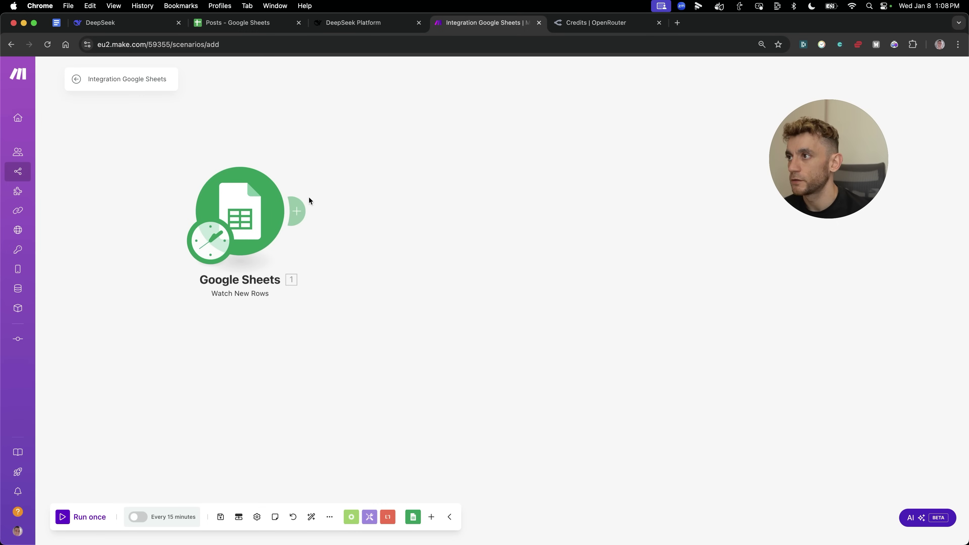
{"action": "left_click", "coordinate": [299, 209]}
{"action": "type", "text": "openrout"}
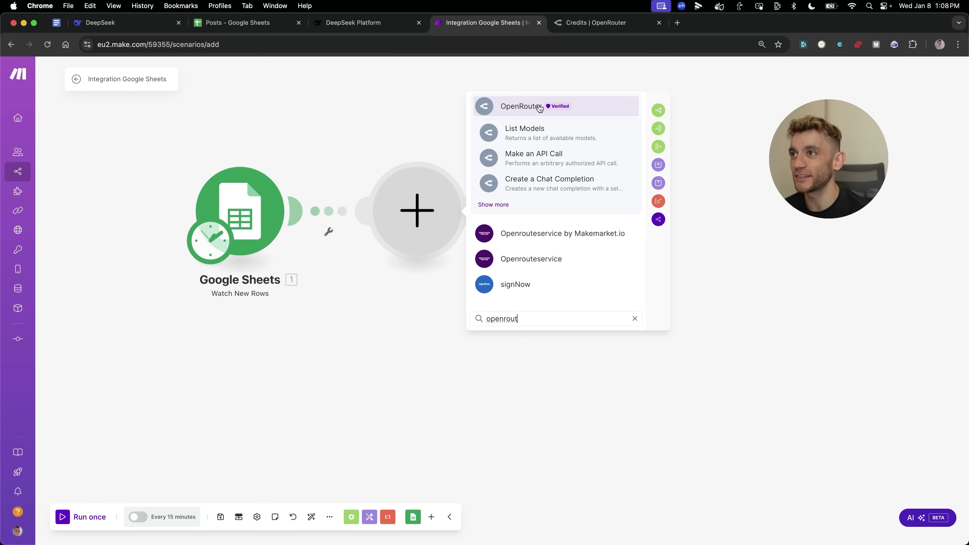
{"action": "mouse_move", "coordinate": [554, 111]}
{"action": "left_click", "coordinate": [580, 183]}
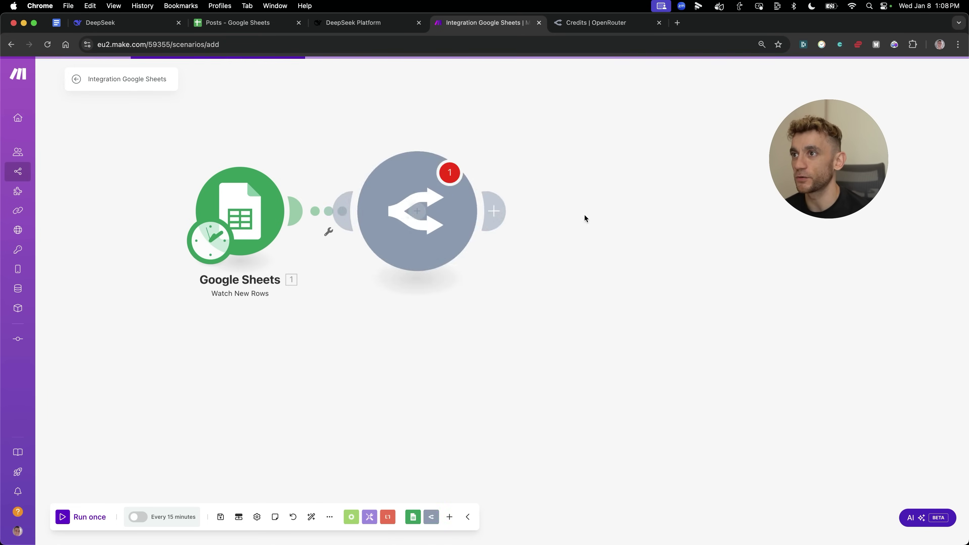
Start creating a connection for the OpenRouter module and open the API keys page of the OpenRouter account
{"action": "left_click", "coordinate": [542, 209]}
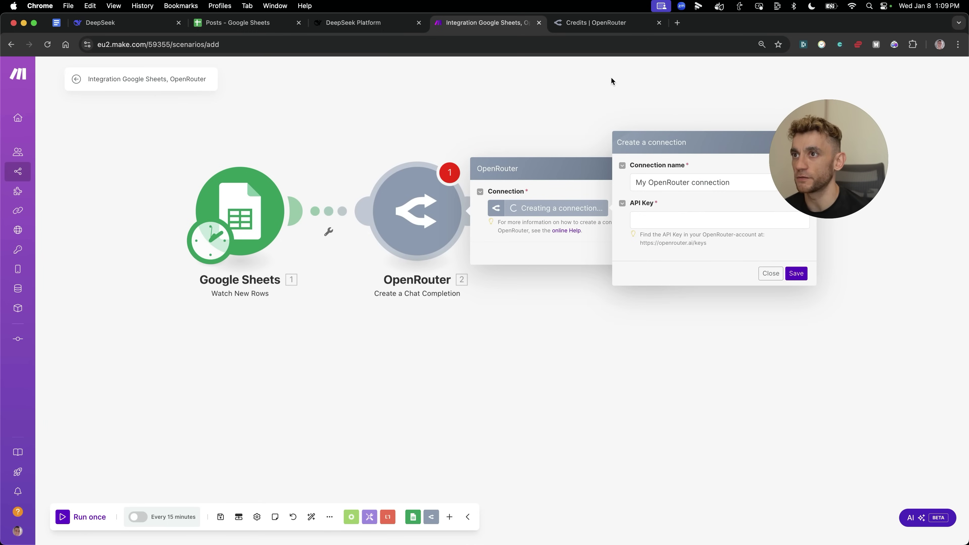
{"action": "left_click", "coordinate": [612, 23]}
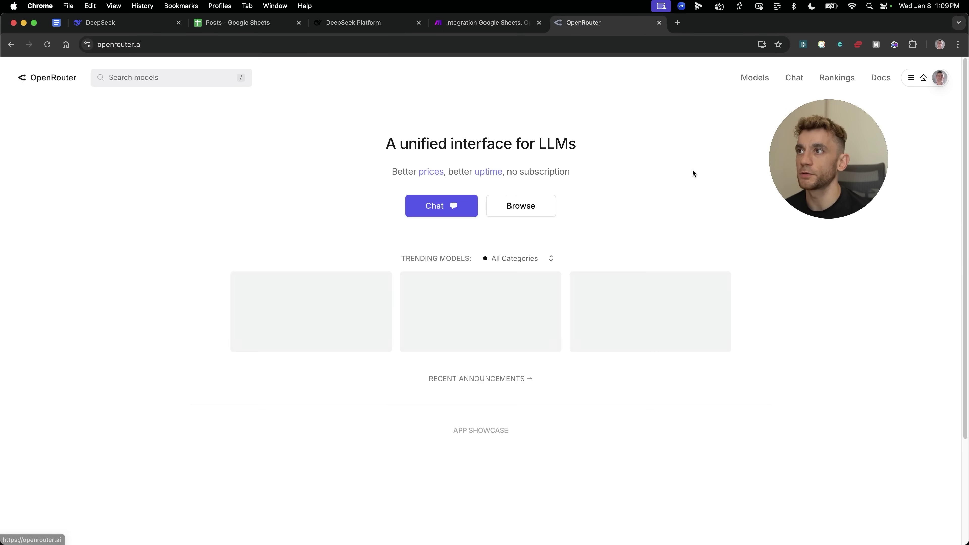
{"action": "left_click_drag", "start_coordinate": [799, 149], "coordinate": [814, 345]}
{"action": "left_click", "coordinate": [767, 417]}
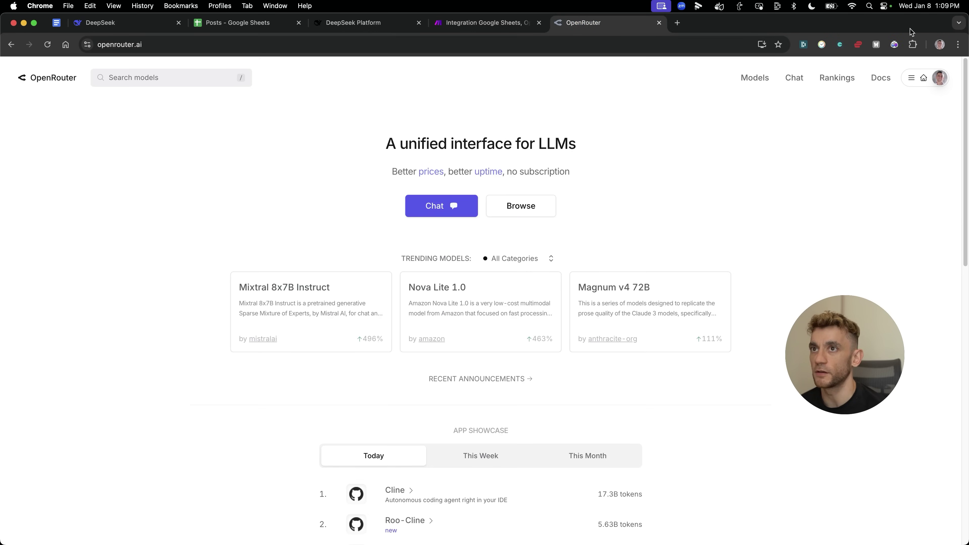
{"action": "left_click", "coordinate": [940, 76]}
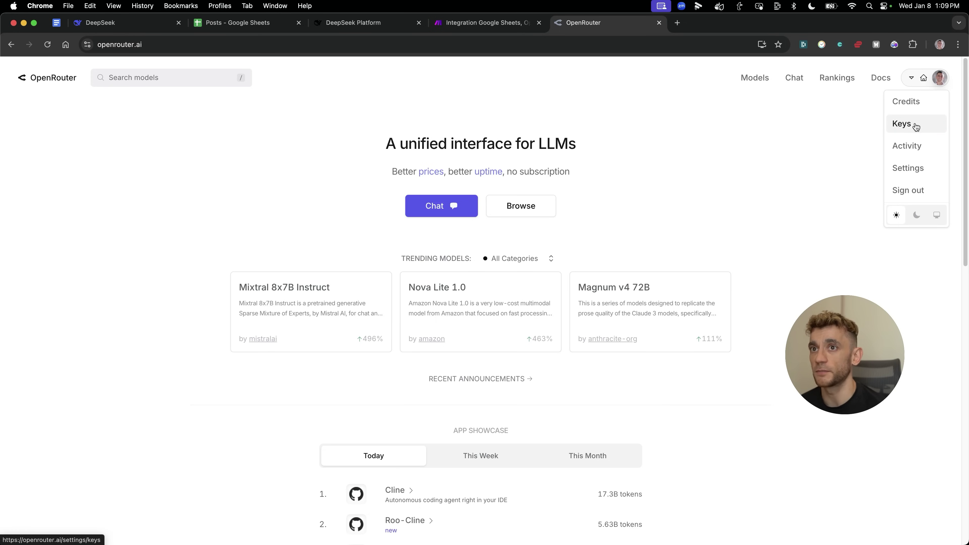
{"action": "left_click", "coordinate": [915, 126]}
Switch back to the Make scenario and search the OpenRouter module's model list for free models
{"action": "key", "text": "ctrl+shift+Tab"}
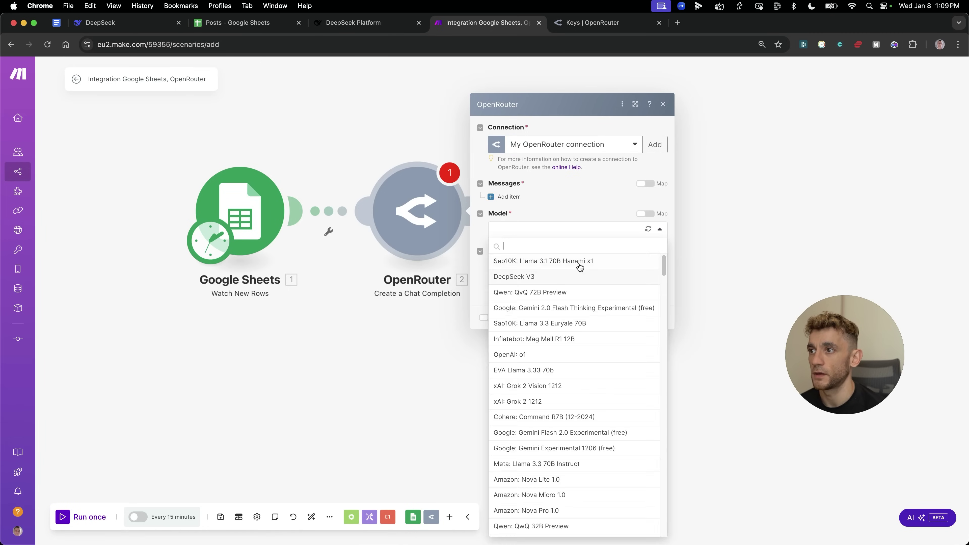
{"action": "left_click", "coordinate": [560, 238]}
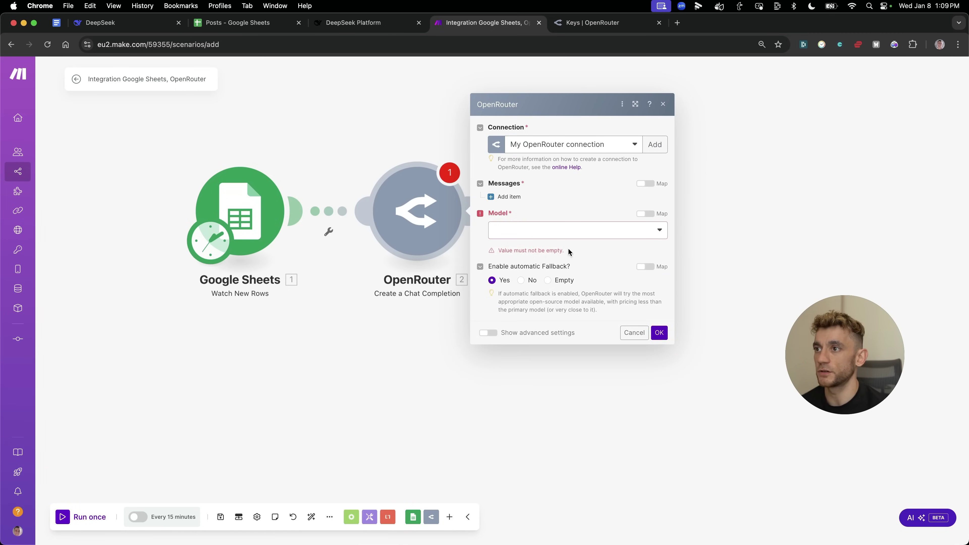
{"action": "left_click", "coordinate": [566, 232]}
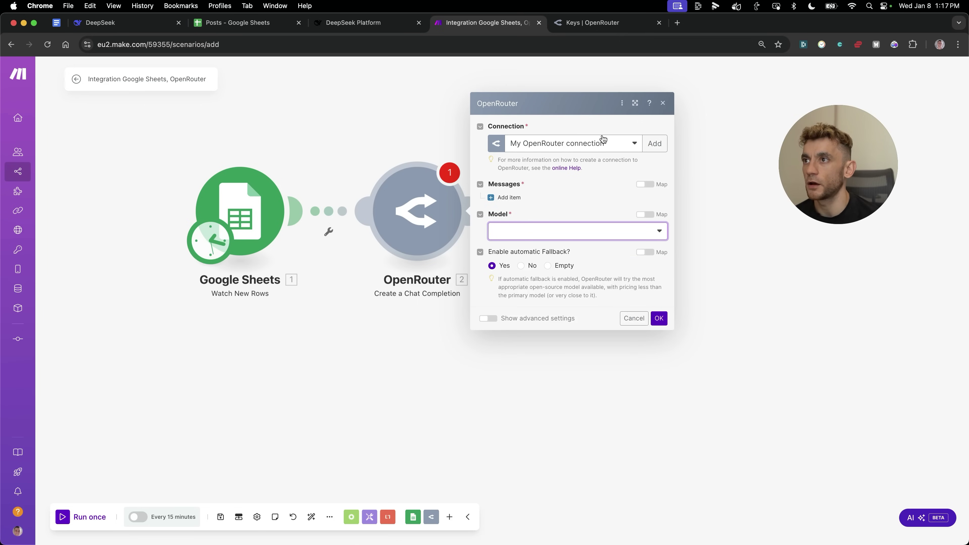
{"action": "left_click", "coordinate": [569, 232]}
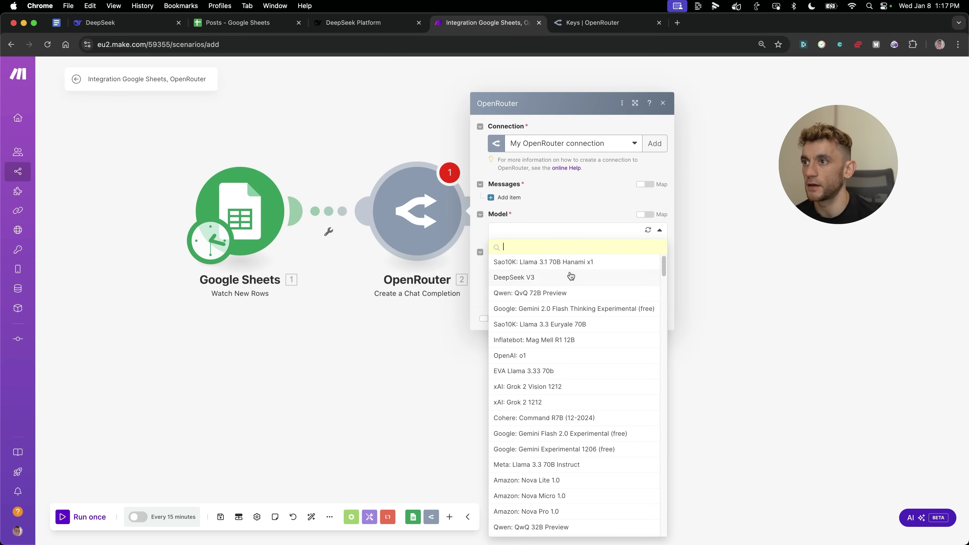
{"action": "type", "text": "free"}
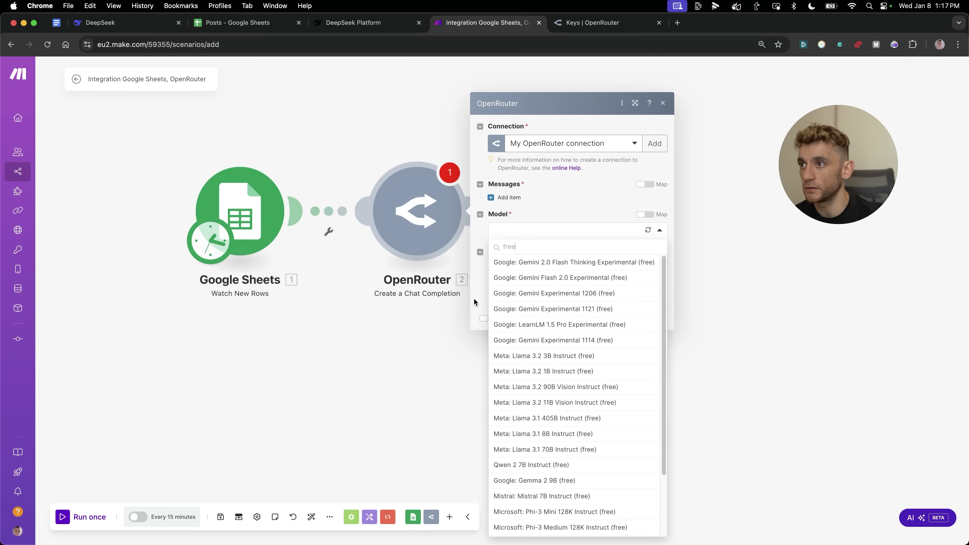
{"action": "scroll", "coordinate": [558, 430], "scroll_direction": "down", "scroll_amount": 3}
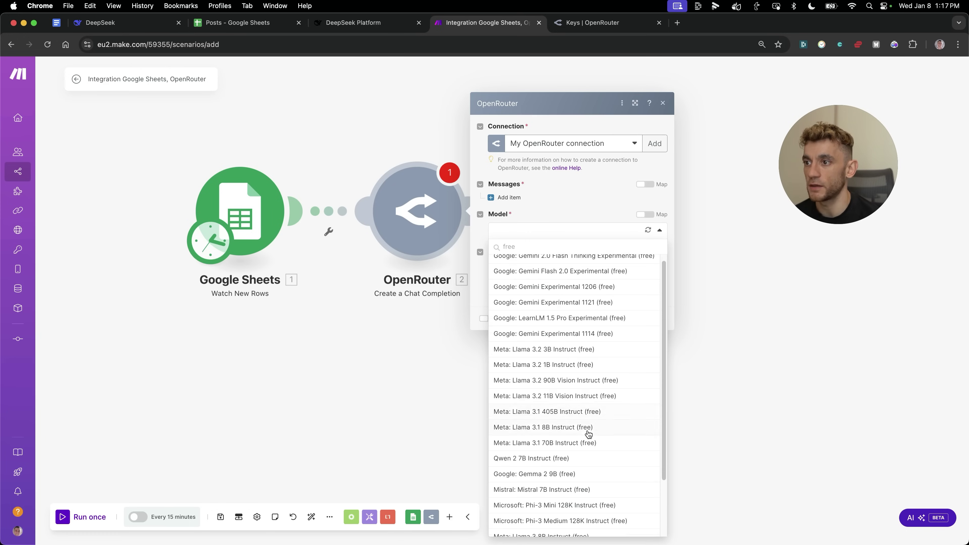
{"action": "scroll", "coordinate": [583, 427], "scroll_direction": "up", "scroll_amount": 3}
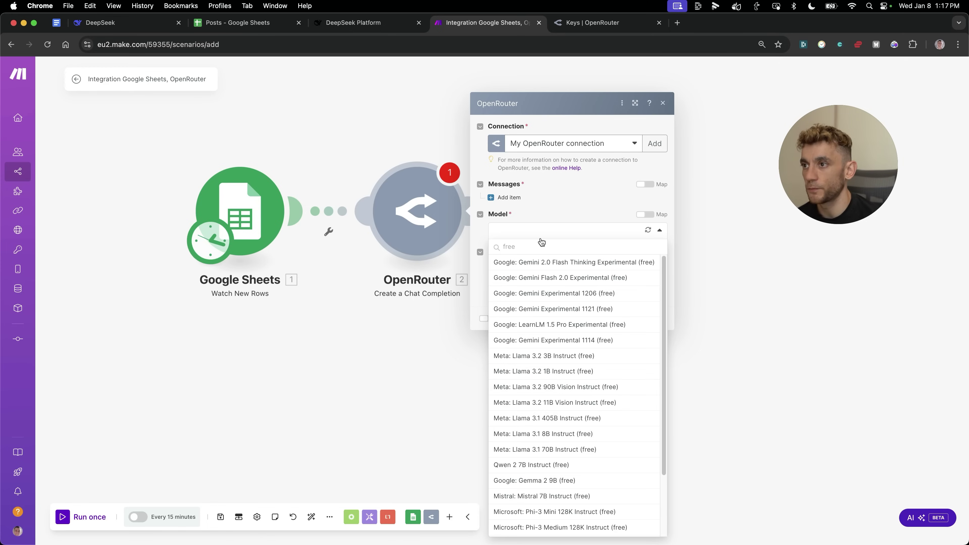
Search the model list for deepseek and set the OpenRouter module's model to DeepSeek V3
{"action": "double_click", "coordinate": [527, 250]}
{"action": "key", "text": "BackSpace"}
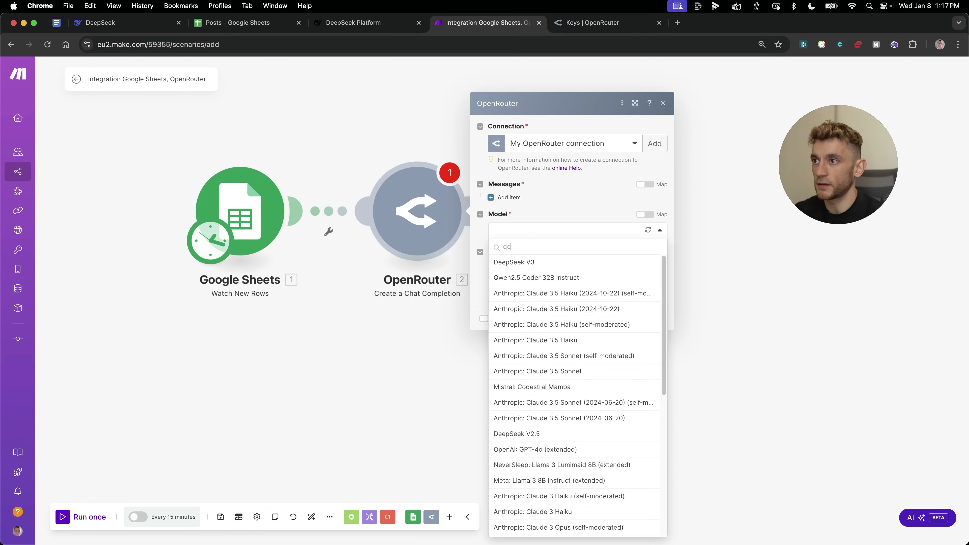
{"action": "type", "text": "deepseek"}
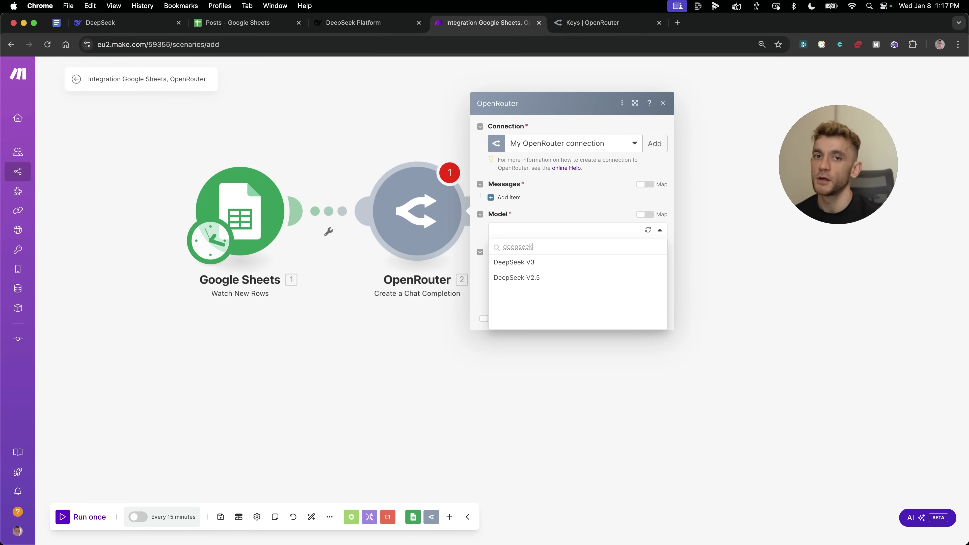
{"action": "left_click", "coordinate": [511, 262]}
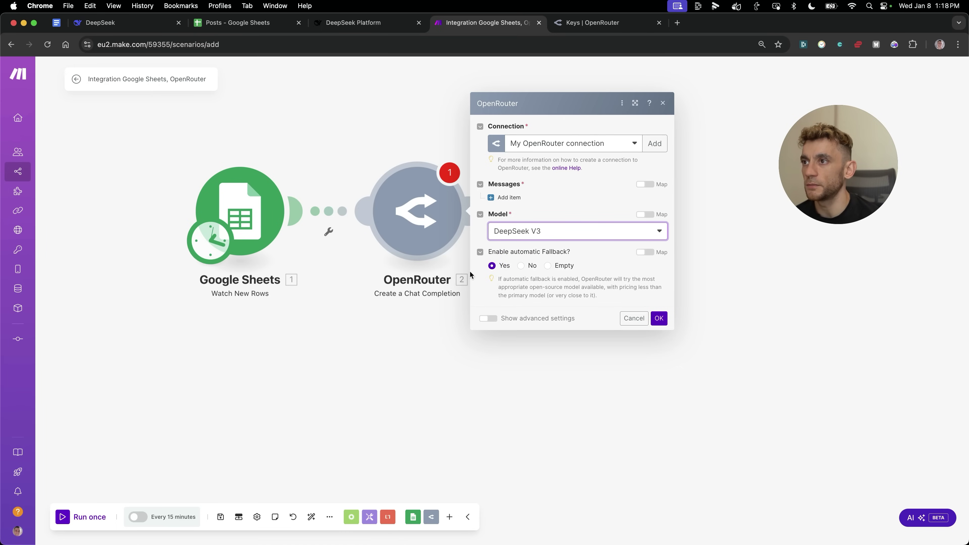
Add a message item to the OpenRouter module and set its role to User
{"action": "left_click", "coordinate": [507, 197]}
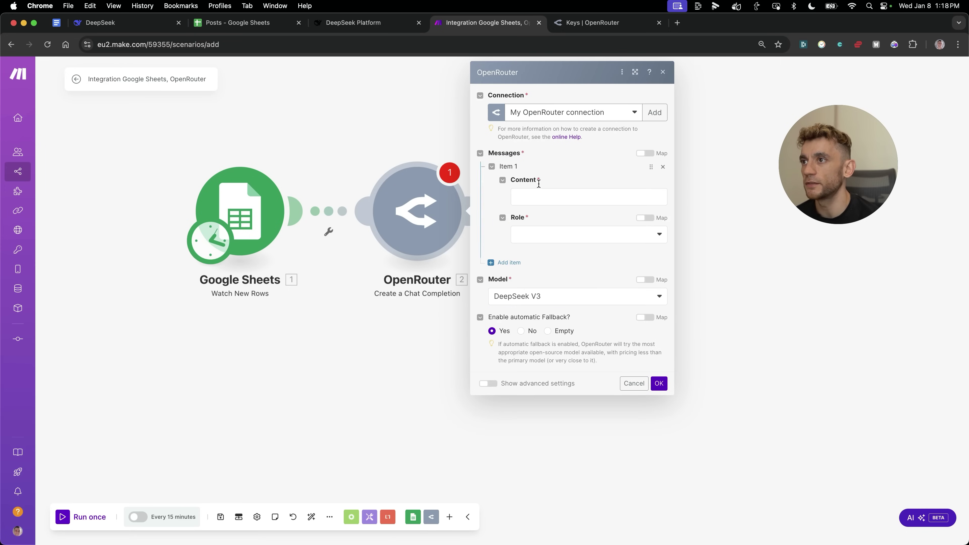
{"action": "left_click", "coordinate": [542, 196]}
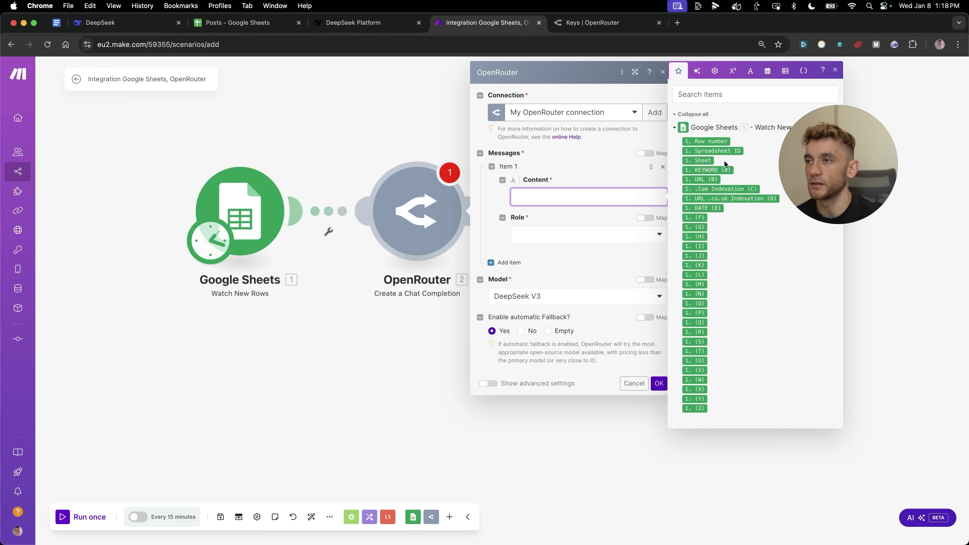
{"action": "left_click", "coordinate": [556, 234]}
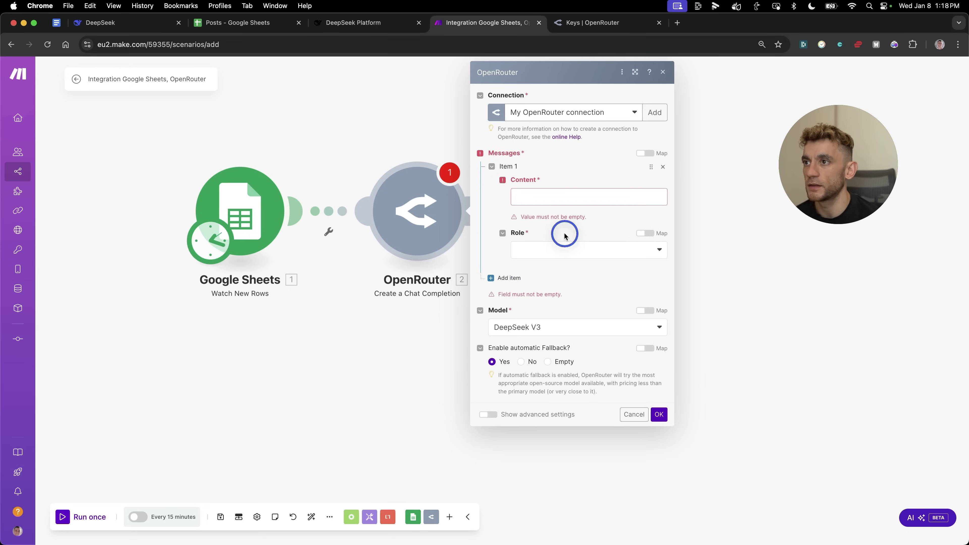
{"action": "left_click", "coordinate": [555, 248]}
{"action": "left_click", "coordinate": [560, 263]}
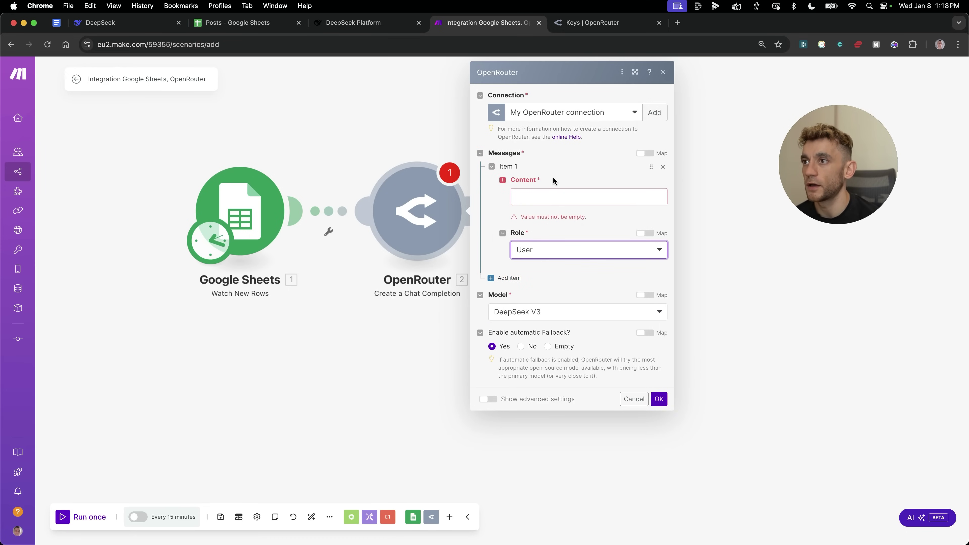
Fill the message content with "KEYWORD =" plus the mapped KEYWORD (A) value and "Create an SEO optimized article for keyword", and save the module
{"action": "left_click", "coordinate": [553, 190]}
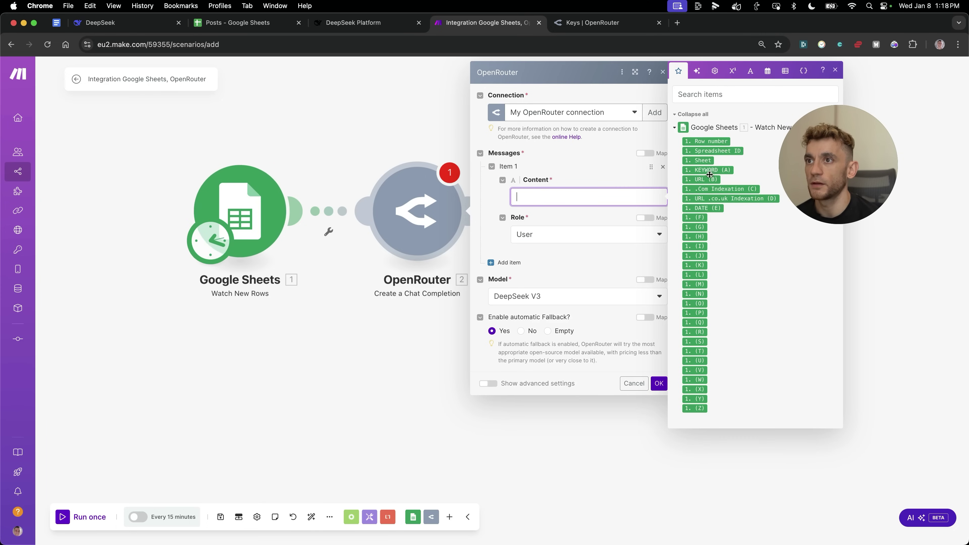
{"action": "left_click", "coordinate": [704, 172]}
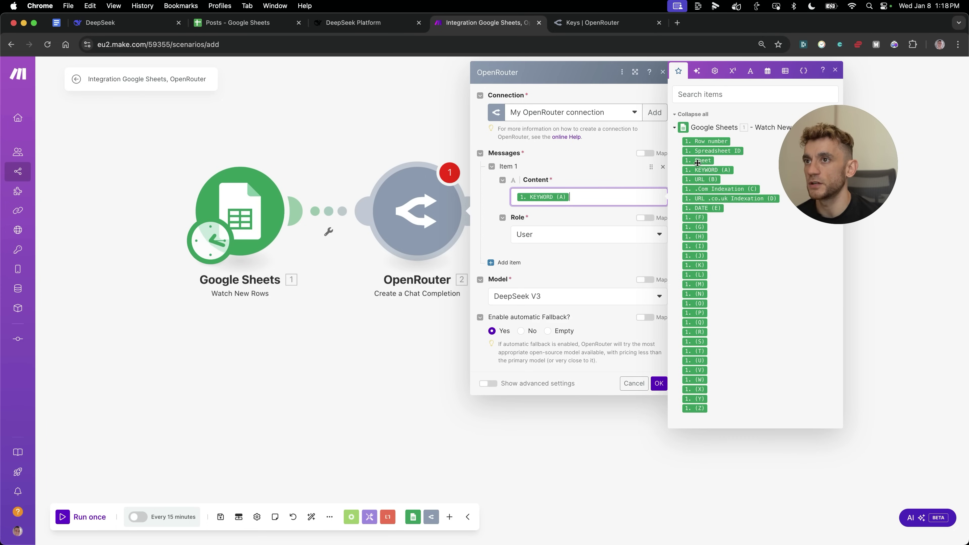
{"action": "left_click", "coordinate": [591, 195]}
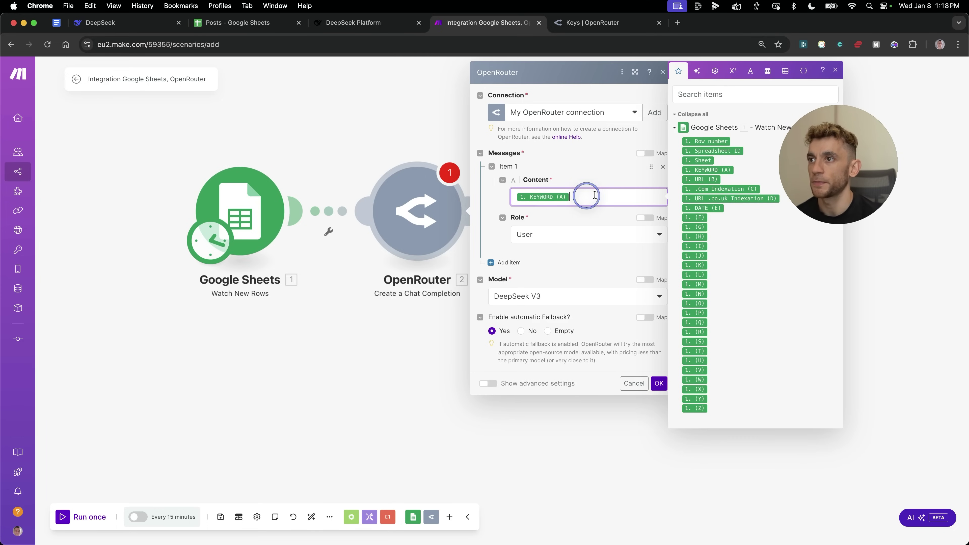
{"action": "type", "text": "KEYWORD = 1. KEYWORD (A) "}
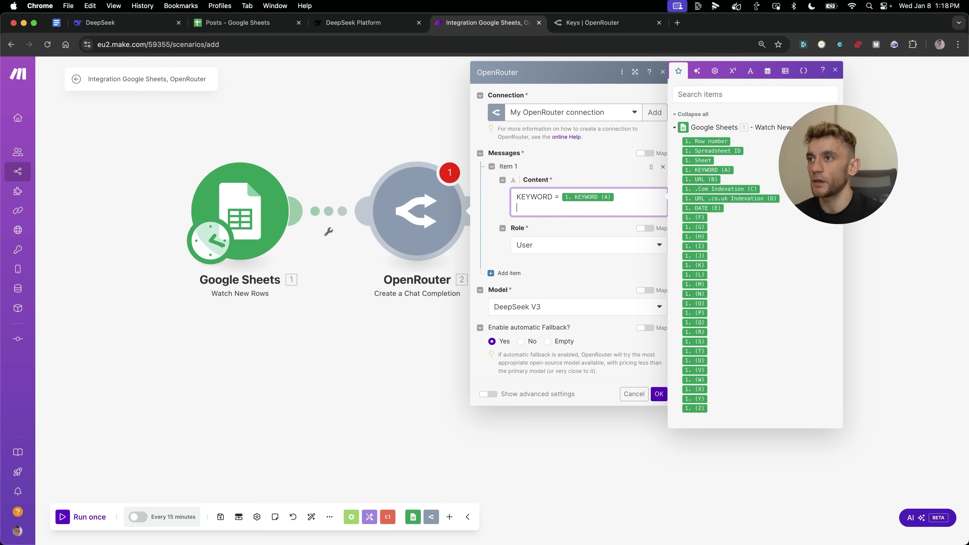
{"action": "type", "text": "Create an "}
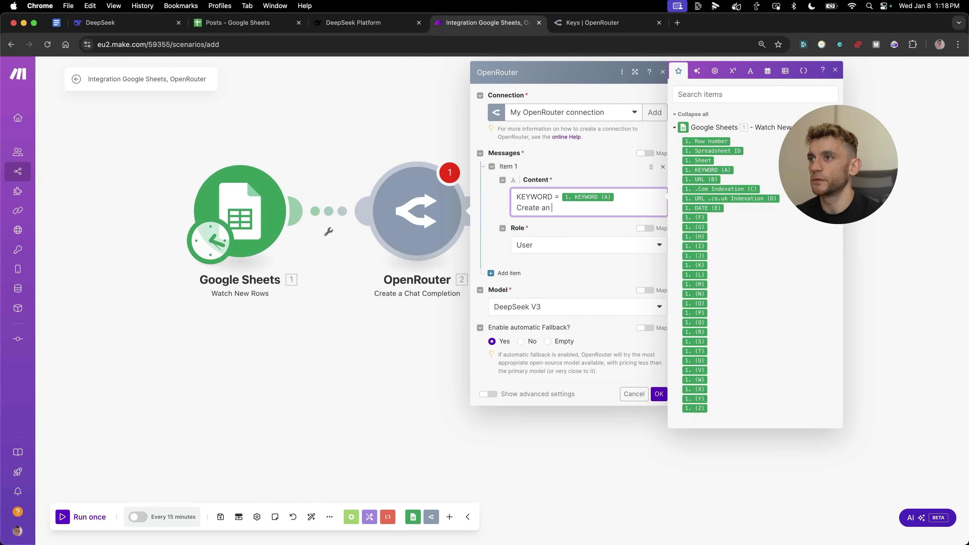
{"action": "type", "text": "SEO optimized article "}
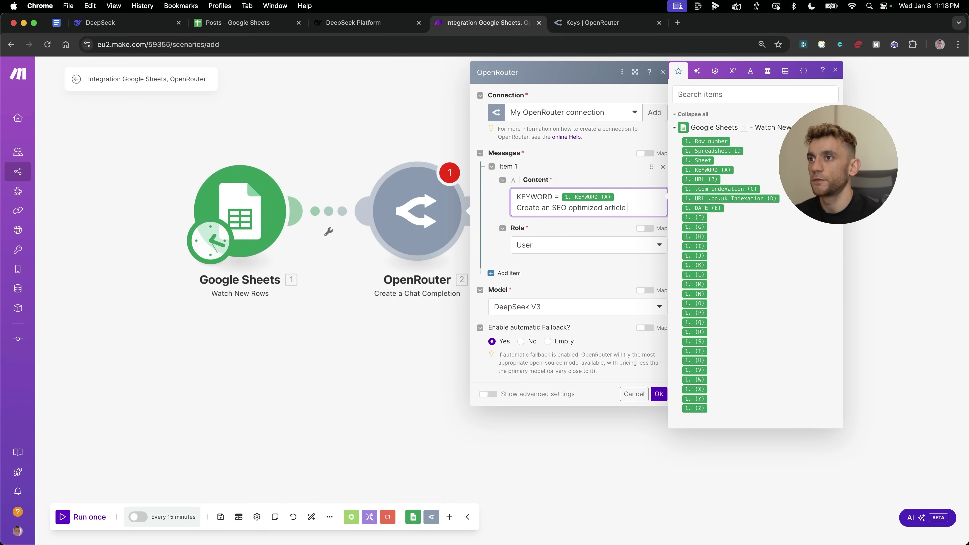
{"action": "type", "text": "for keyword"}
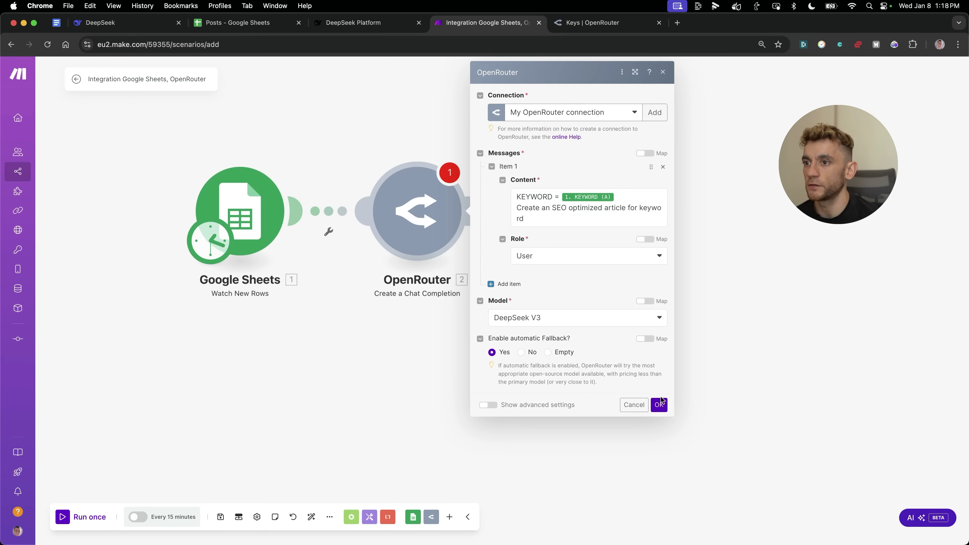
{"action": "left_click", "coordinate": [659, 403]}
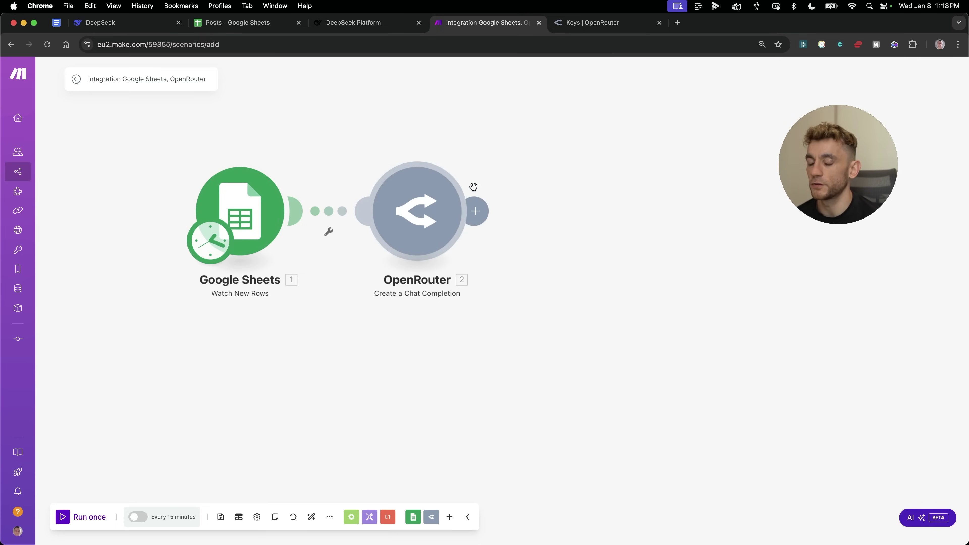
Add a WordPress Create a Post module after OpenRouter and select the connection for the owner's personal .com website
{"action": "left_click", "coordinate": [474, 211]}
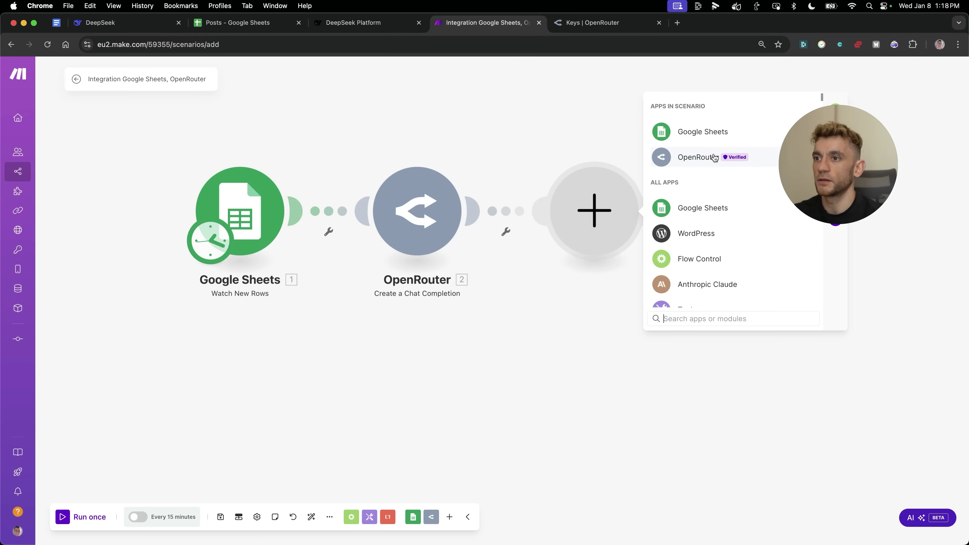
{"action": "type", "text": "word"}
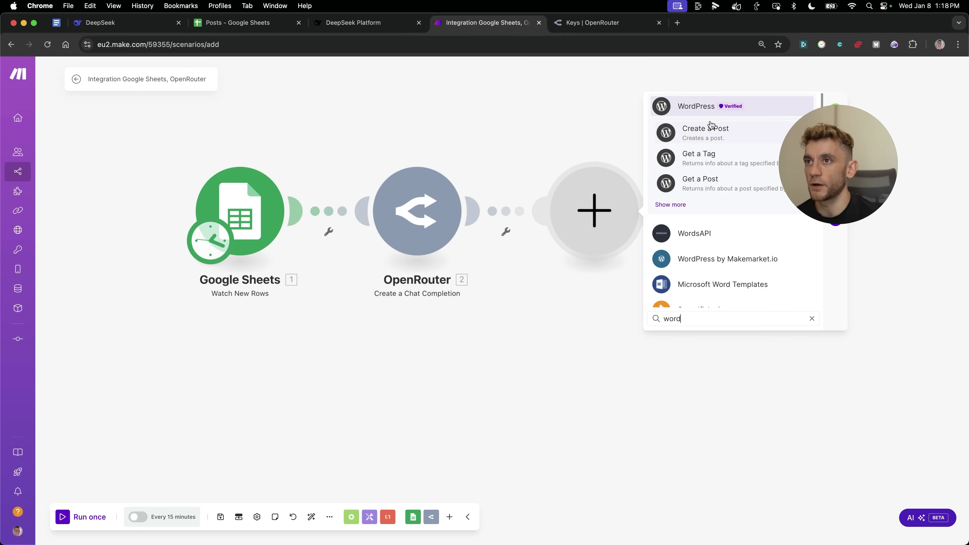
{"action": "left_click", "coordinate": [713, 131]}
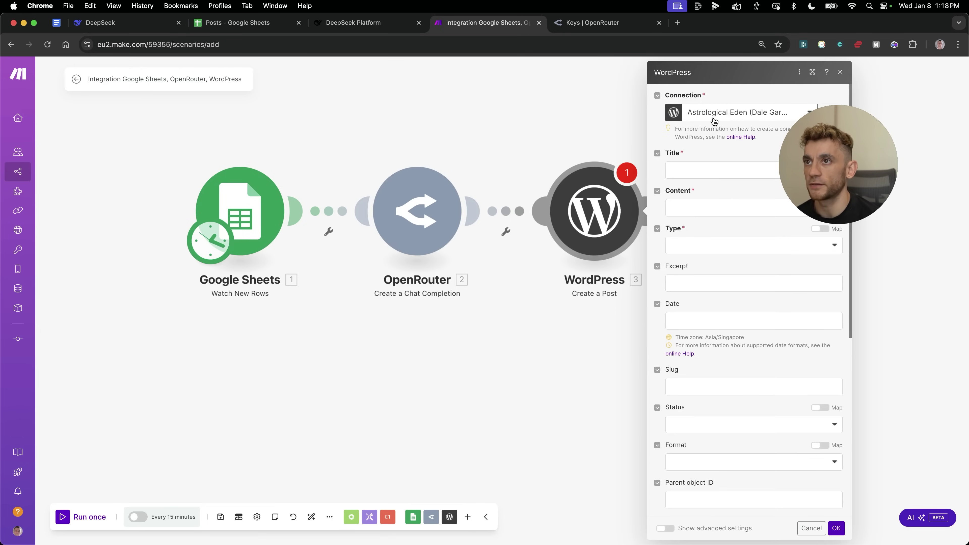
{"action": "left_click", "coordinate": [713, 119]}
{"action": "left_click", "coordinate": [706, 144]}
{"action": "left_click_drag", "start_coordinate": [826, 161], "coordinate": [167, 406]}
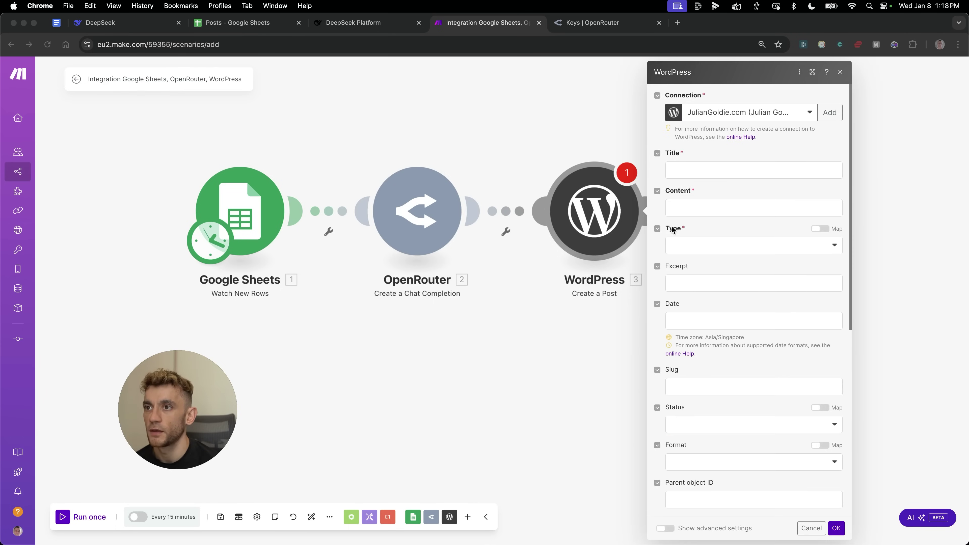
Map the WordPress post title to KEYWORD (A) and the content to OpenRouter's Choices[]: Message.Content
{"action": "left_click", "coordinate": [698, 164]}
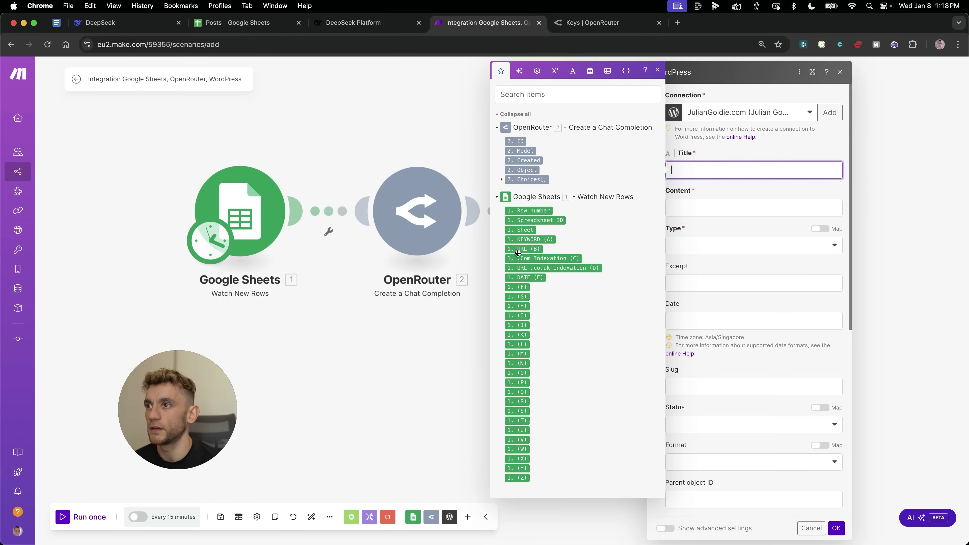
{"action": "left_click", "coordinate": [549, 239]}
{"action": "left_click", "coordinate": [757, 206]}
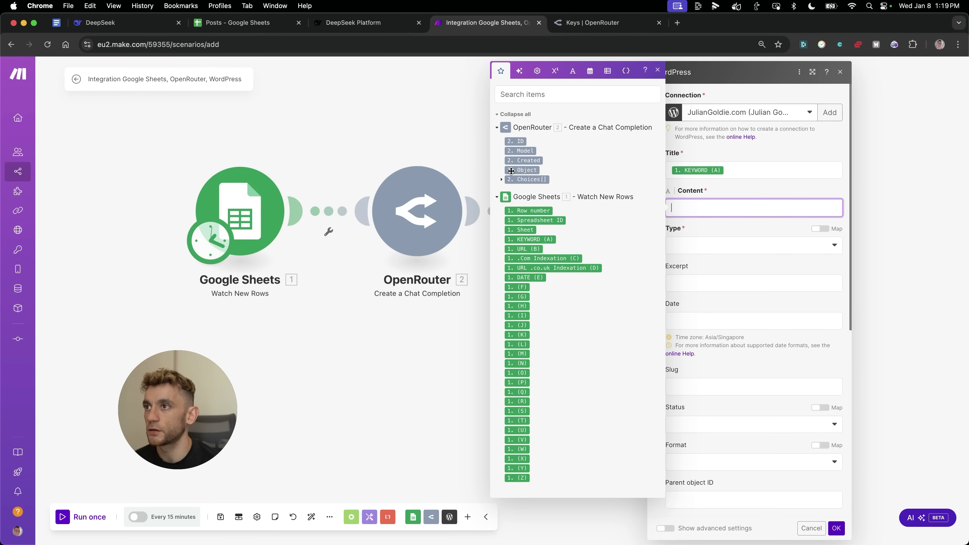
{"action": "left_click", "coordinate": [502, 180]}
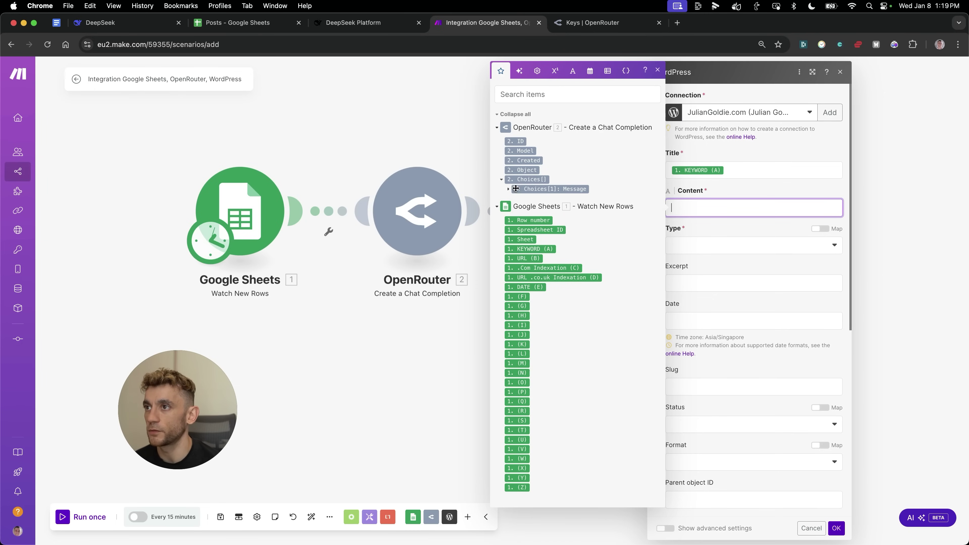
{"action": "left_click", "coordinate": [508, 188]}
{"action": "left_click_drag", "start_coordinate": [534, 207], "coordinate": [770, 211]}
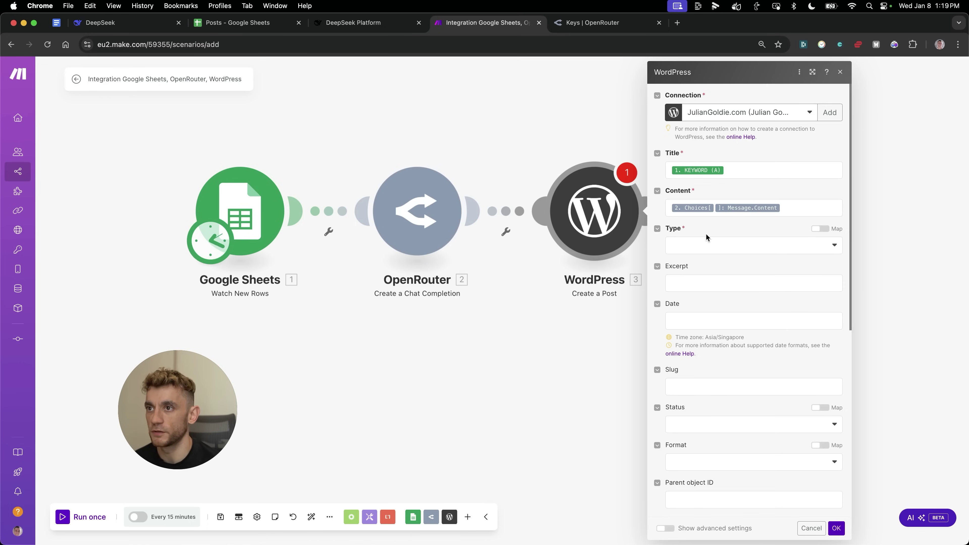
Configure the WordPress post as type Posts with the slug mapped to KEYWORD (A) and the status Draft
{"action": "left_click", "coordinate": [689, 251]}
{"action": "left_click", "coordinate": [692, 262]}
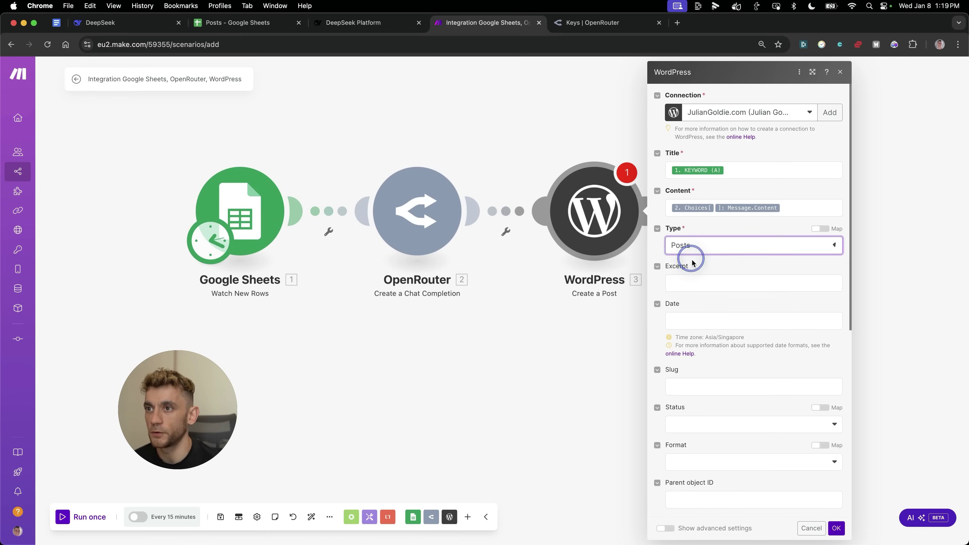
{"action": "scroll", "coordinate": [691, 255], "scroll_direction": "down", "scroll_amount": 5}
{"action": "left_click", "coordinate": [705, 176]}
{"action": "left_click", "coordinate": [529, 268]}
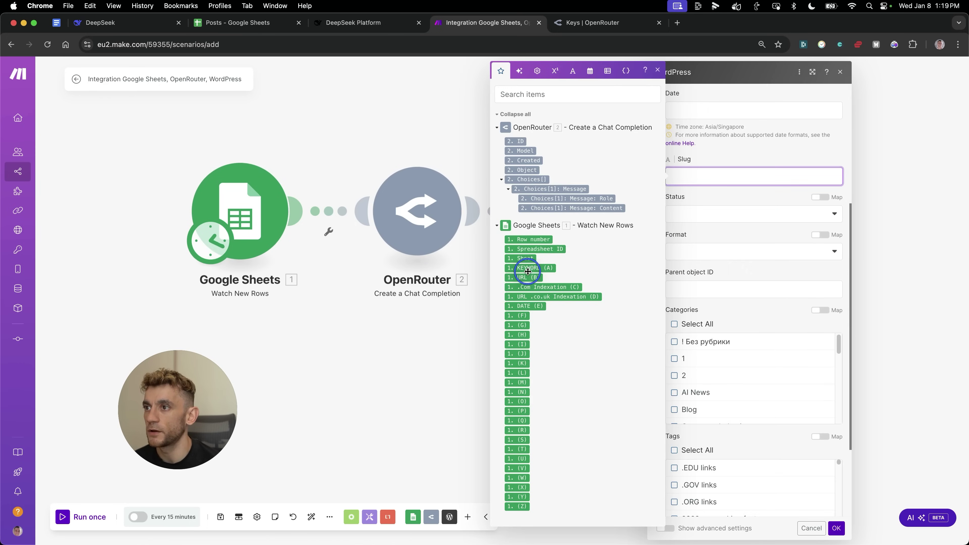
{"action": "left_click", "coordinate": [692, 214]}
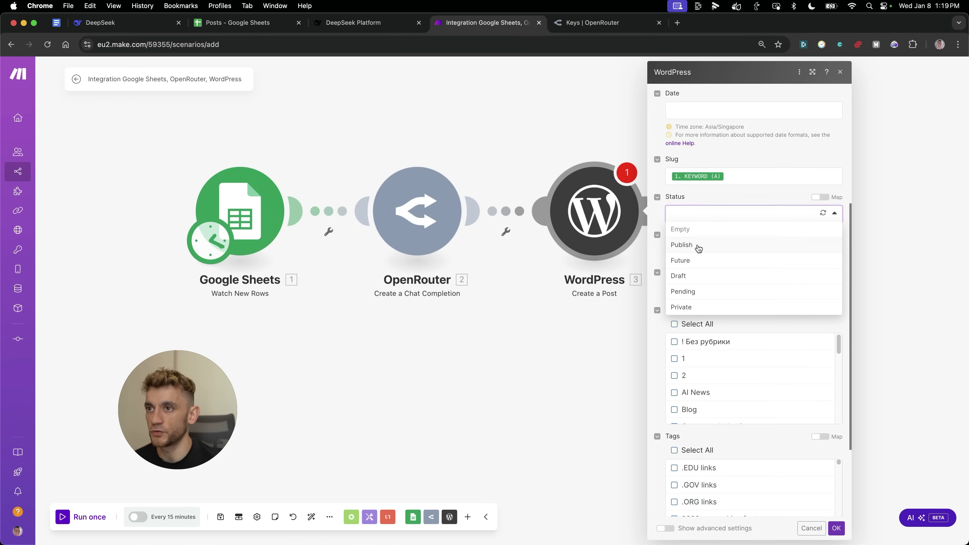
{"action": "left_click", "coordinate": [698, 281]}
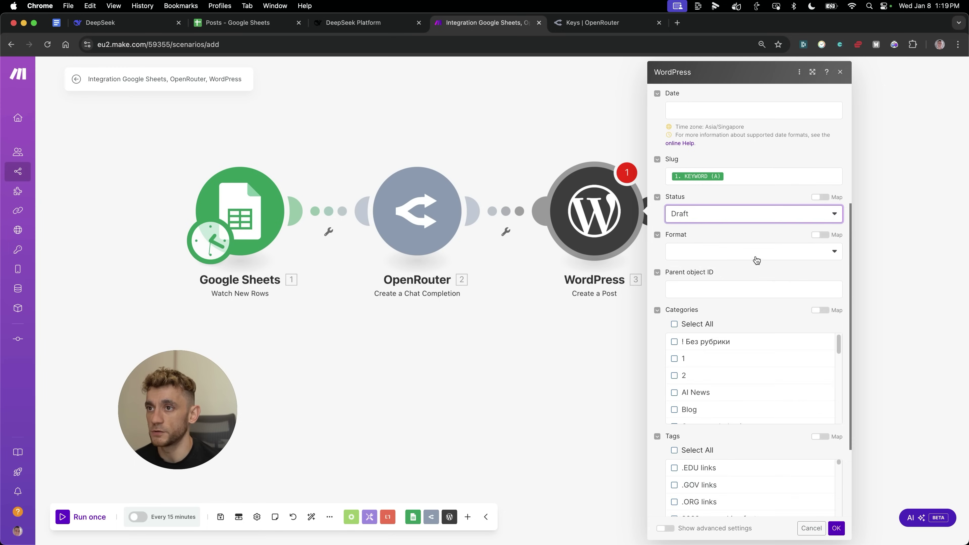
{"action": "scroll", "coordinate": [755, 259], "scroll_direction": "up", "scroll_amount": 5}
{"action": "scroll", "coordinate": [754, 260], "scroll_direction": "down", "scroll_amount": 8}
{"action": "scroll", "coordinate": [754, 262], "scroll_direction": "up", "scroll_amount": 5}
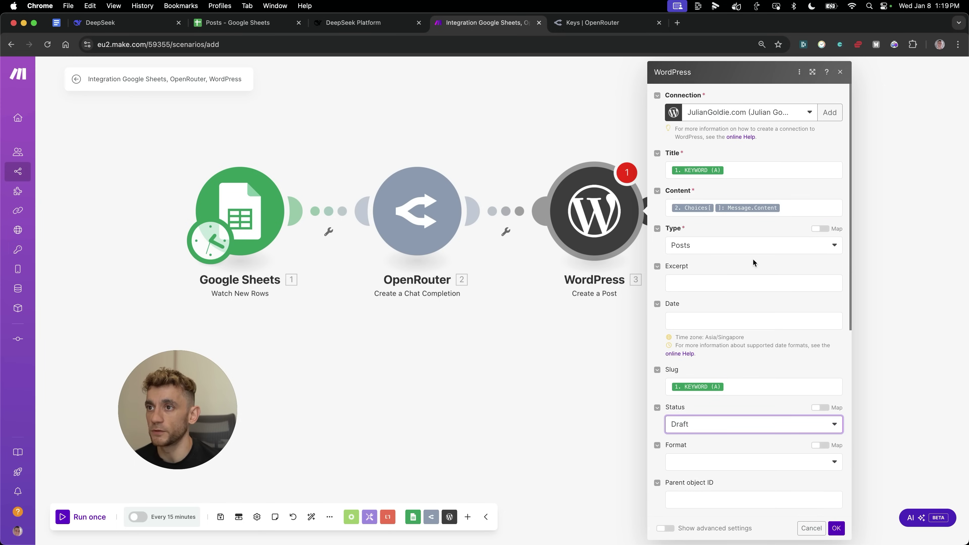
Save the WordPress Create a Post module's settings and run the whole scenario once
{"action": "left_click", "coordinate": [836, 528]}
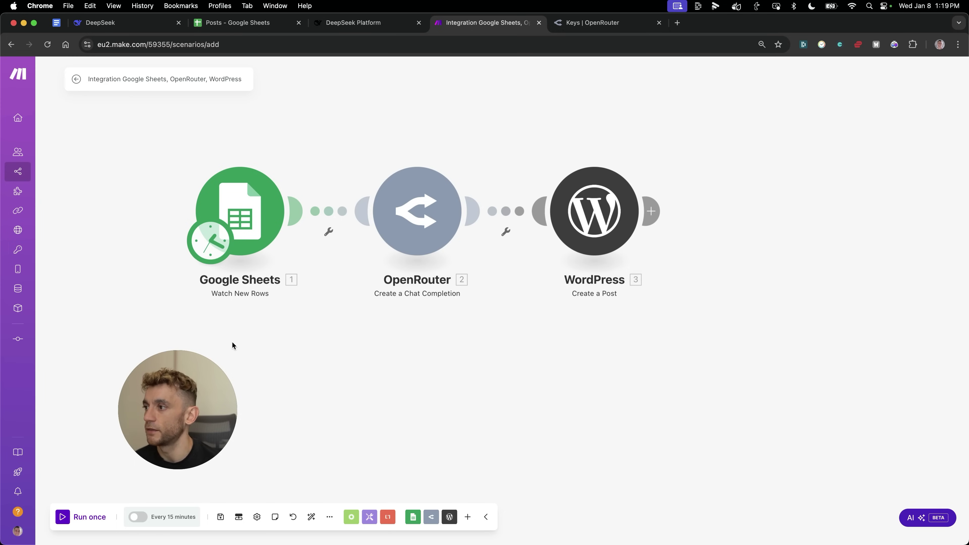
{"action": "left_click_drag", "start_coordinate": [179, 408], "coordinate": [718, 281]}
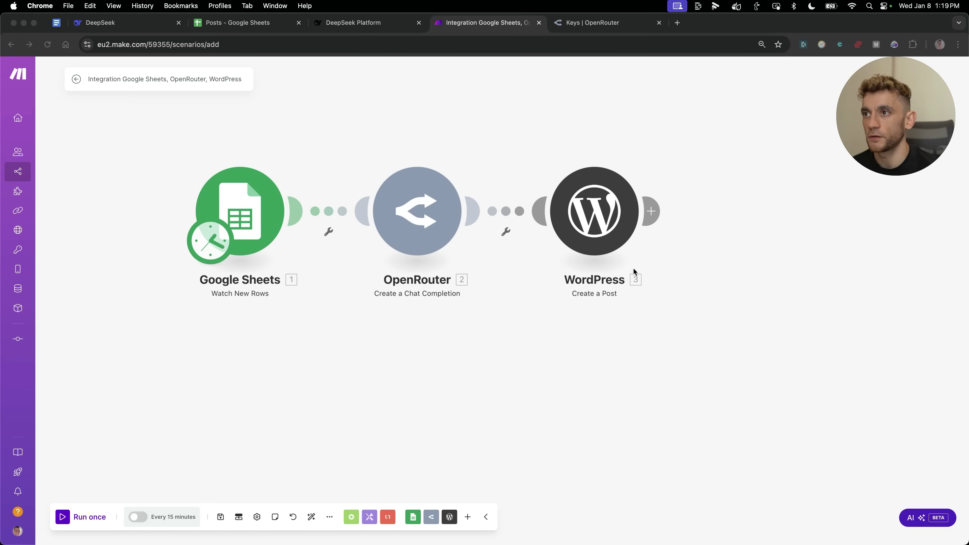
{"action": "left_click", "coordinate": [251, 361]}
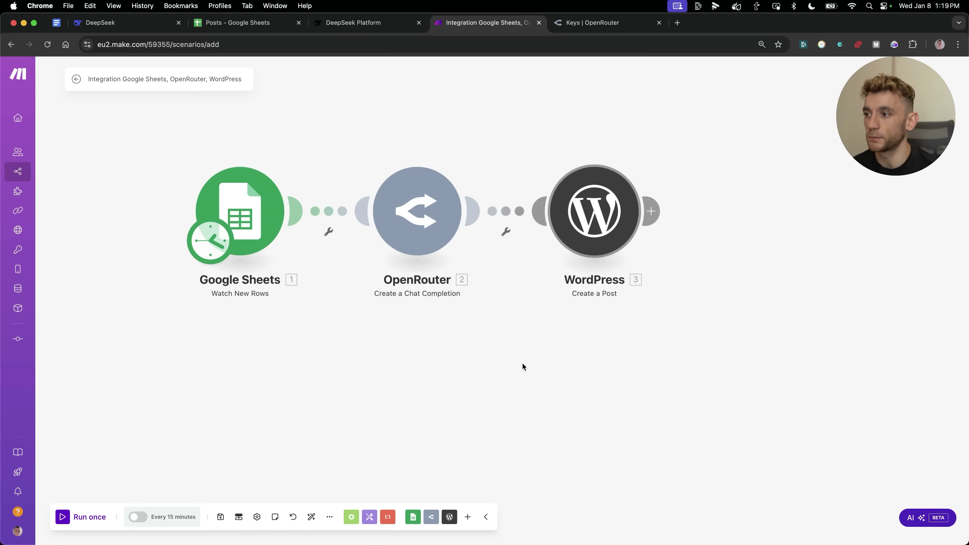
{"action": "left_click", "coordinate": [64, 518]}
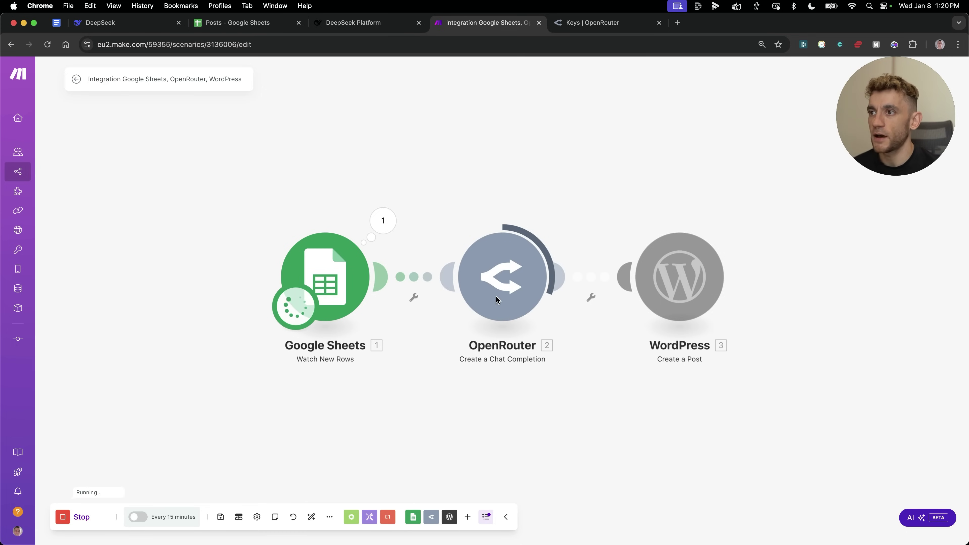
Switch to the website's WordPress login page in a new browser tab and continue past the administration email confirmation to the dashboard
{"action": "key", "text": "super+t"}
{"action": "type", "text": "juliangoldie.com/login/"}
{"action": "key", "text": "Return"}
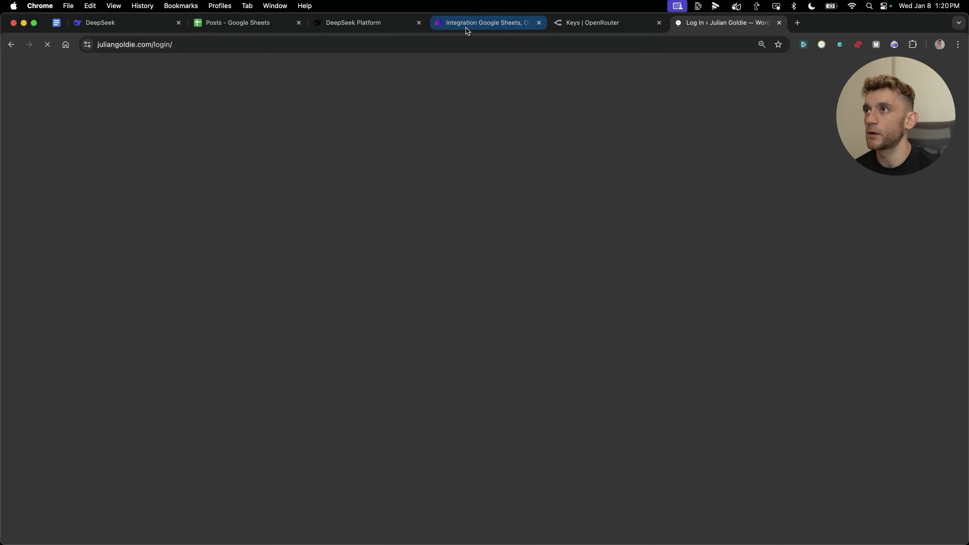
{"action": "left_click", "coordinate": [465, 23]}
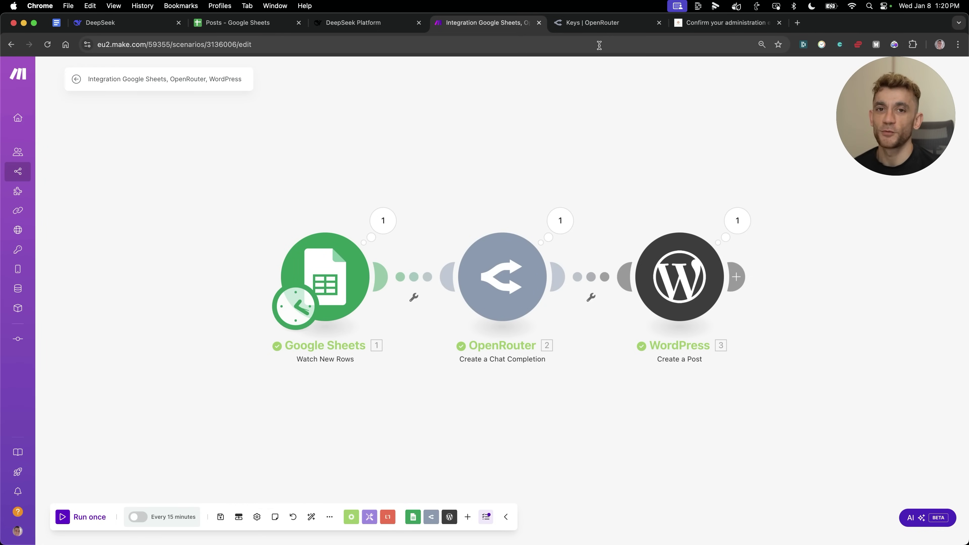
{"action": "left_click", "coordinate": [691, 24]}
{"action": "left_click", "coordinate": [368, 261]}
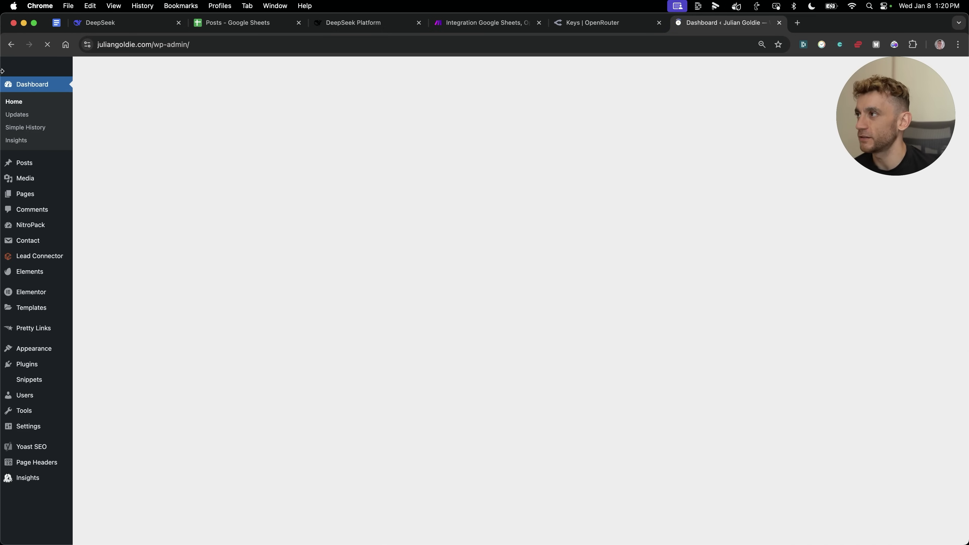
Go to the WordPress posts, check the drafts, and preview the newark seo draft
{"action": "mouse_move", "coordinate": [33, 168]}
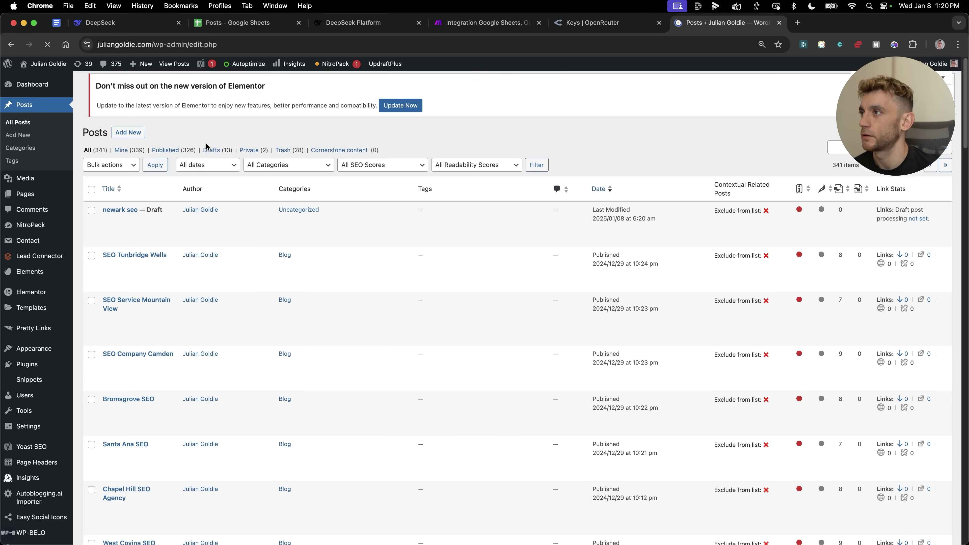
{"action": "left_click", "coordinate": [211, 150]}
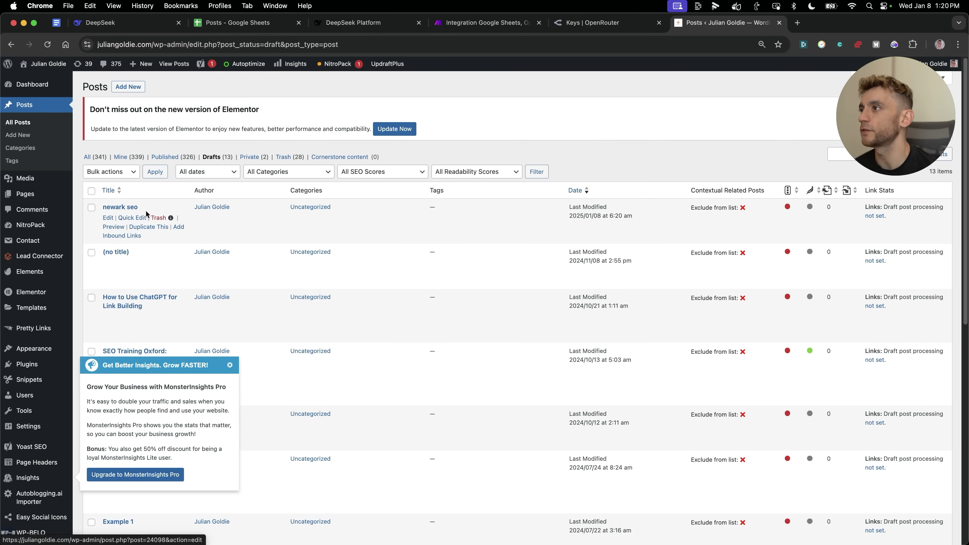
{"action": "left_click", "coordinate": [129, 208]}
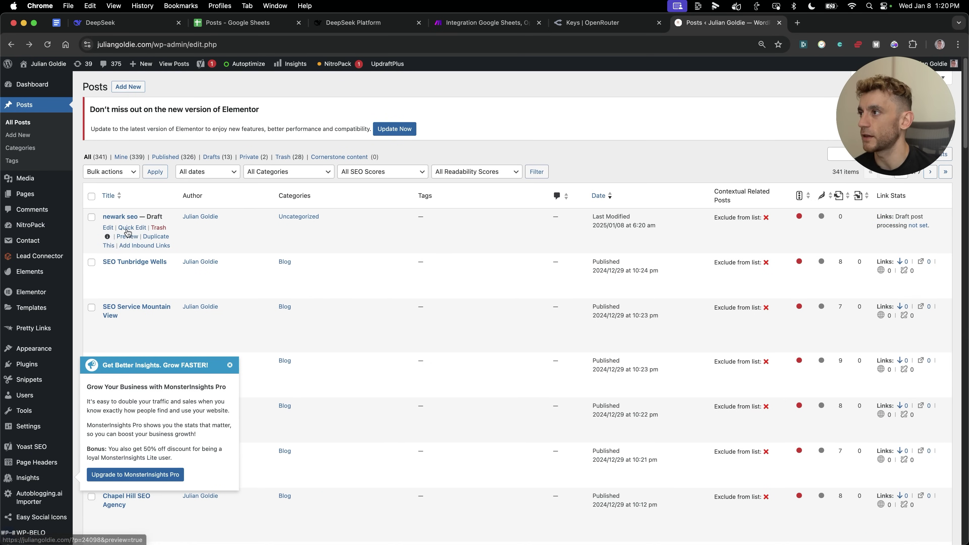
{"action": "left_click", "coordinate": [126, 237]}
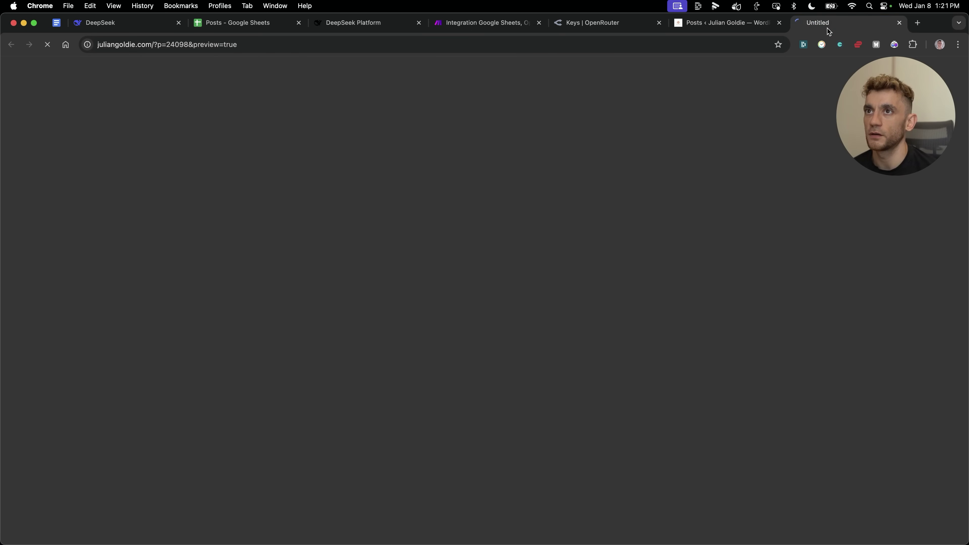
Examine the newark seo preview's title, body formatting and closing meta description and keywords, keeping its tab beside the Make scenario's
{"action": "scroll", "coordinate": [473, 232], "scroll_direction": "down", "scroll_amount": 6}
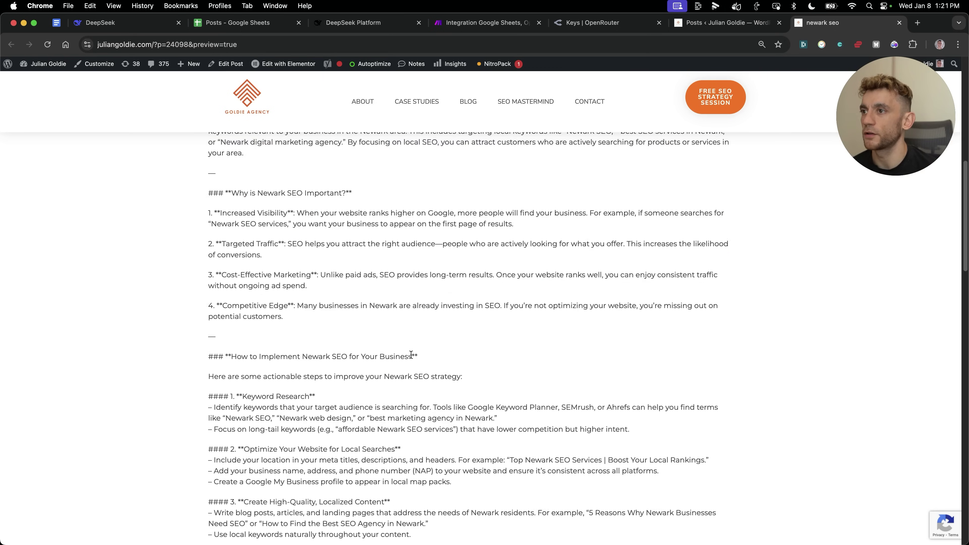
{"action": "scroll", "coordinate": [387, 301], "scroll_direction": "up", "scroll_amount": 5}
{"action": "scroll", "coordinate": [318, 280], "scroll_direction": "up", "scroll_amount": 5}
{"action": "left_click_drag", "start_coordinate": [423, 202], "coordinate": [591, 200]}
{"action": "scroll", "coordinate": [497, 224], "scroll_direction": "down", "scroll_amount": 3}
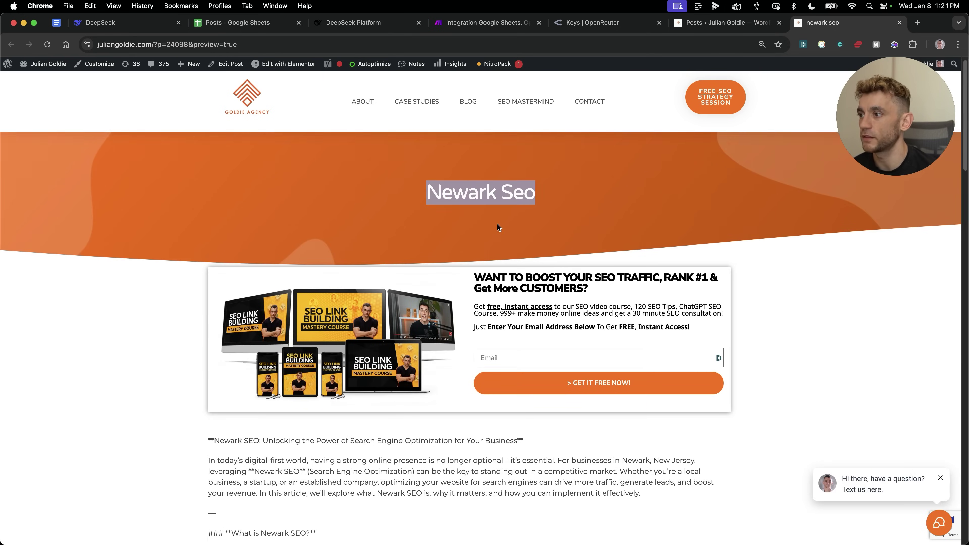
{"action": "left_click_drag", "start_coordinate": [208, 327], "coordinate": [482, 416]}
{"action": "scroll", "coordinate": [482, 416], "scroll_direction": "down", "scroll_amount": 15}
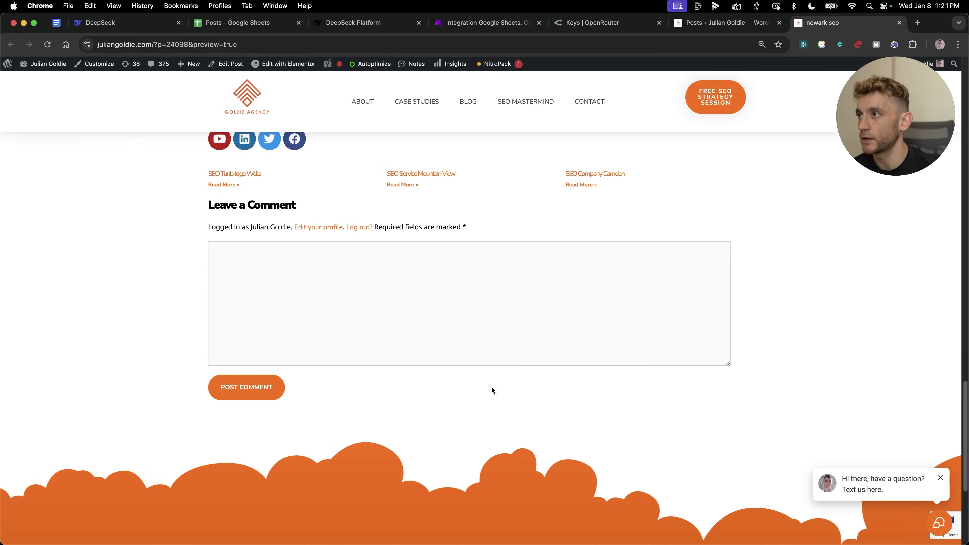
{"action": "scroll", "coordinate": [492, 387], "scroll_direction": "up", "scroll_amount": 5}
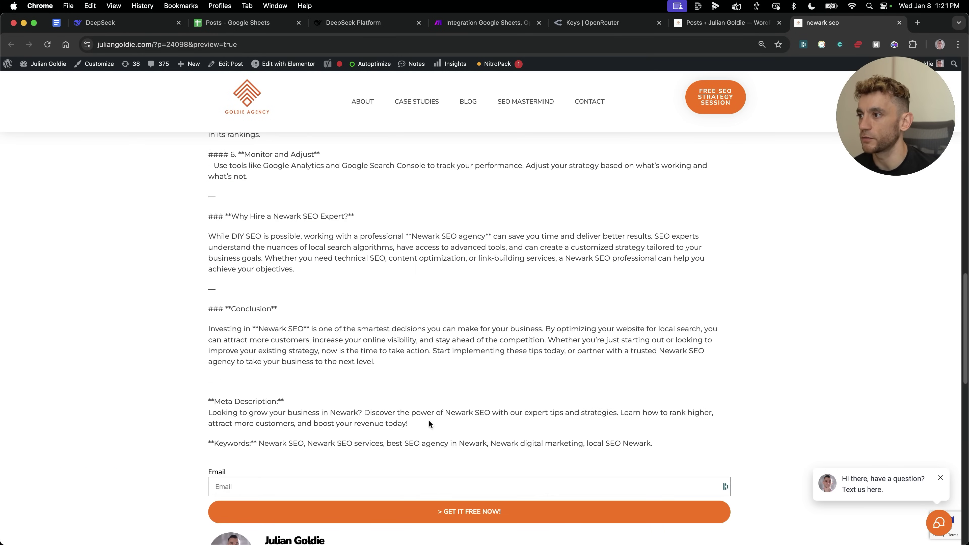
{"action": "left_click_drag", "start_coordinate": [429, 423], "coordinate": [396, 264]}
{"action": "left_click", "coordinate": [223, 346]}
{"action": "left_click_drag", "start_coordinate": [187, 405], "coordinate": [800, 455]}
{"action": "left_click", "coordinate": [794, 23]}
{"action": "left_click_drag", "start_coordinate": [794, 23], "coordinate": [437, 23]}
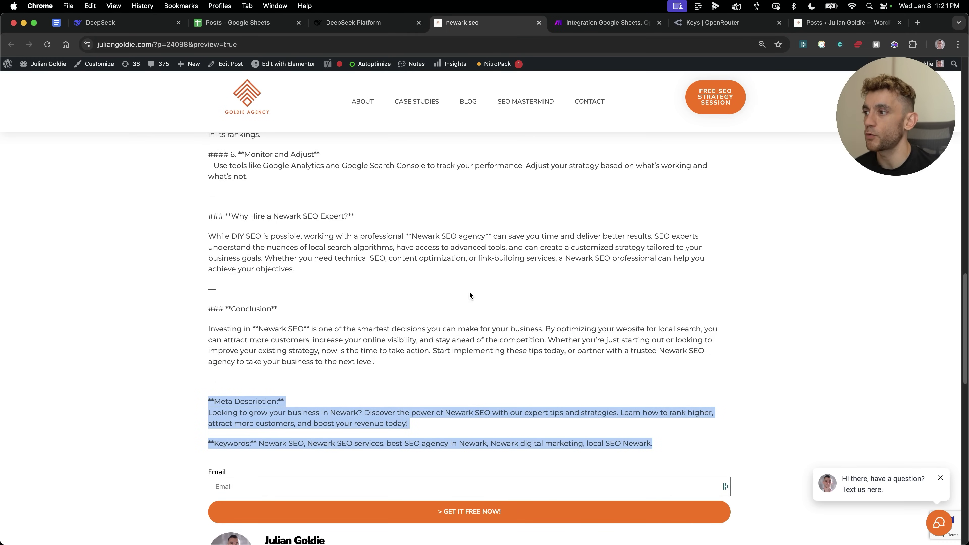
{"action": "scroll", "coordinate": [462, 275], "scroll_direction": "up", "scroll_amount": 2}
Switch to the Make scenario and look through the WordPress module's slug, status and category settings, leaving them unedited
{"action": "left_click", "coordinate": [597, 24]}
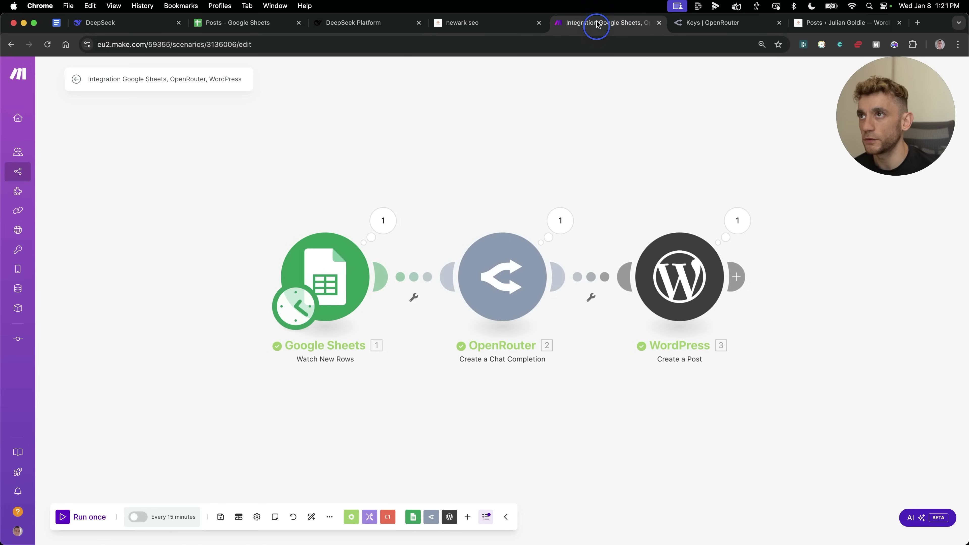
{"action": "left_click", "coordinate": [722, 288]}
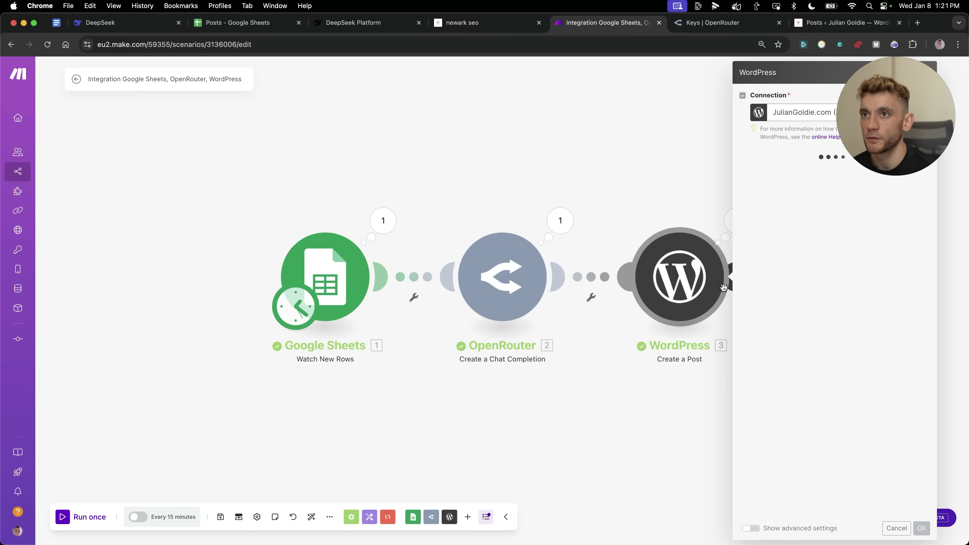
{"action": "scroll", "coordinate": [805, 439], "scroll_direction": "down", "scroll_amount": 8}
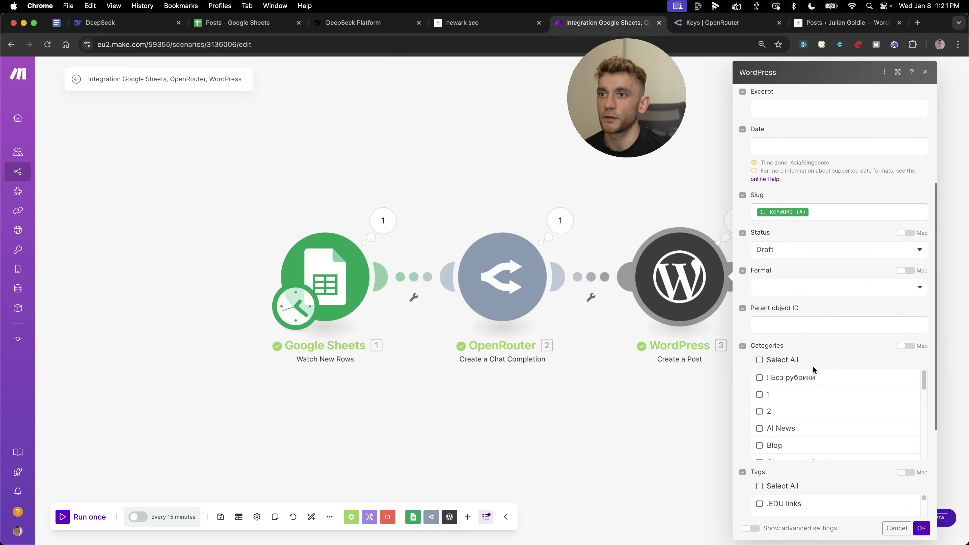
{"action": "left_click", "coordinate": [590, 154]}
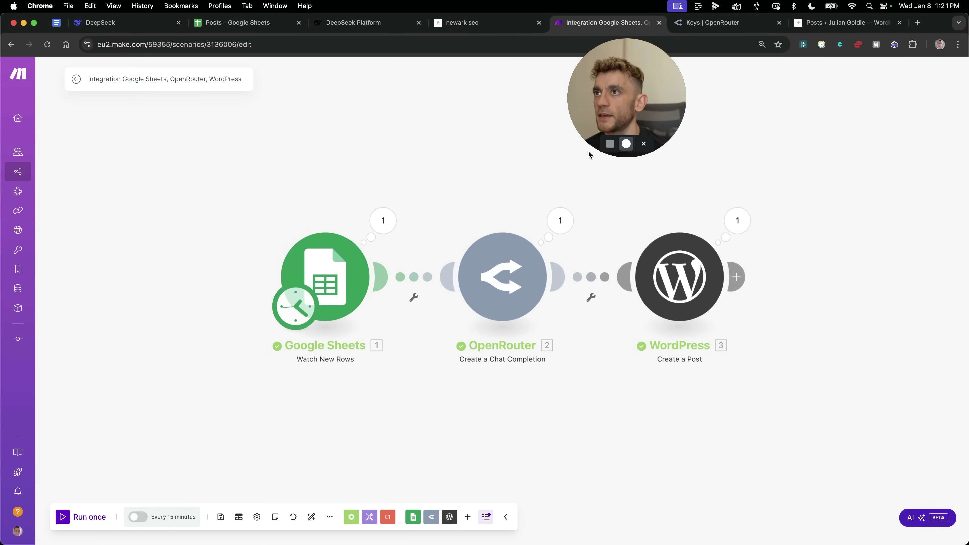
{"action": "left_click", "coordinate": [632, 119]}
Add the lines "Write in html", "No meta description" and "No keywords added at the bottom of the article" to the OpenRouter message content
{"action": "left_click", "coordinate": [534, 277]}
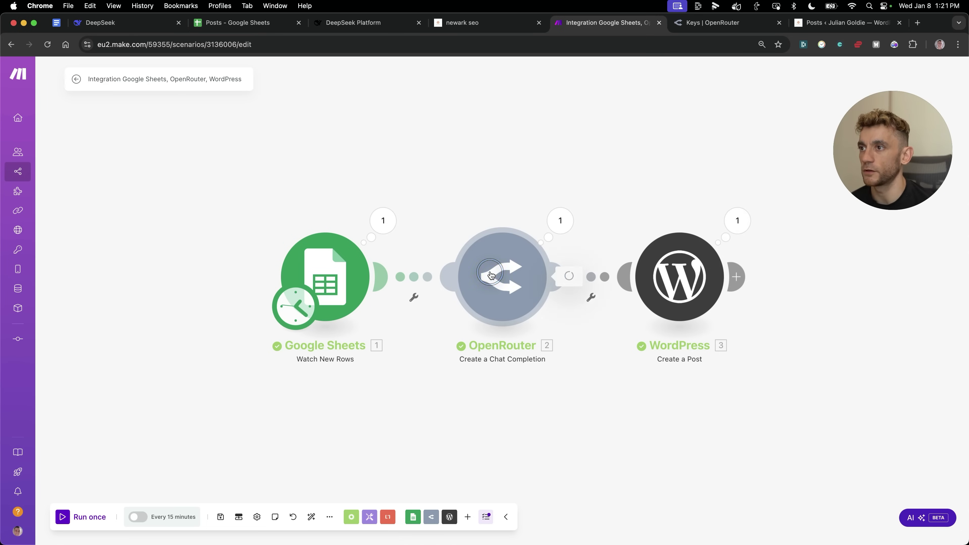
{"action": "left_click", "coordinate": [639, 257]}
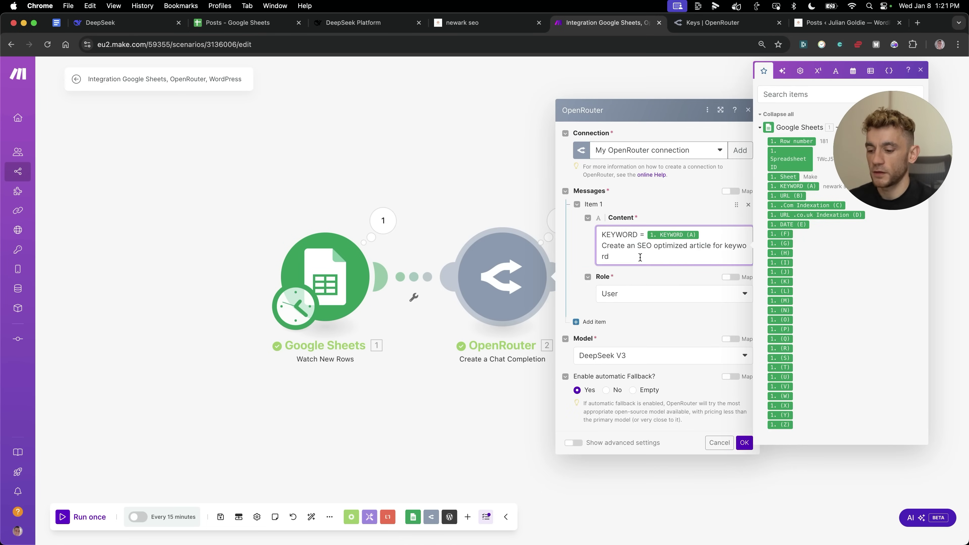
{"action": "key", "text": "Return"}
{"action": "type", "text": "Write in html"}
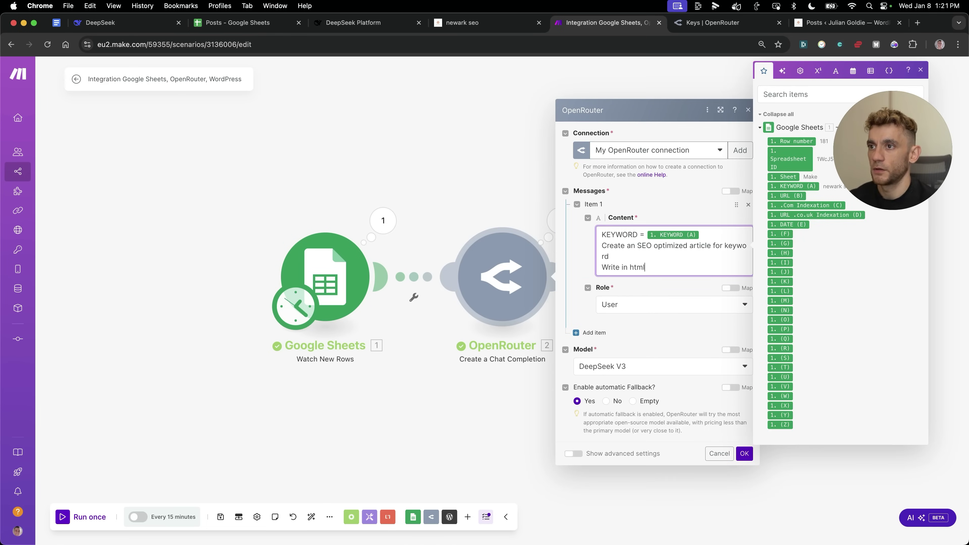
{"action": "key", "text": "Return"}
{"action": "type", "text": "No meta "}
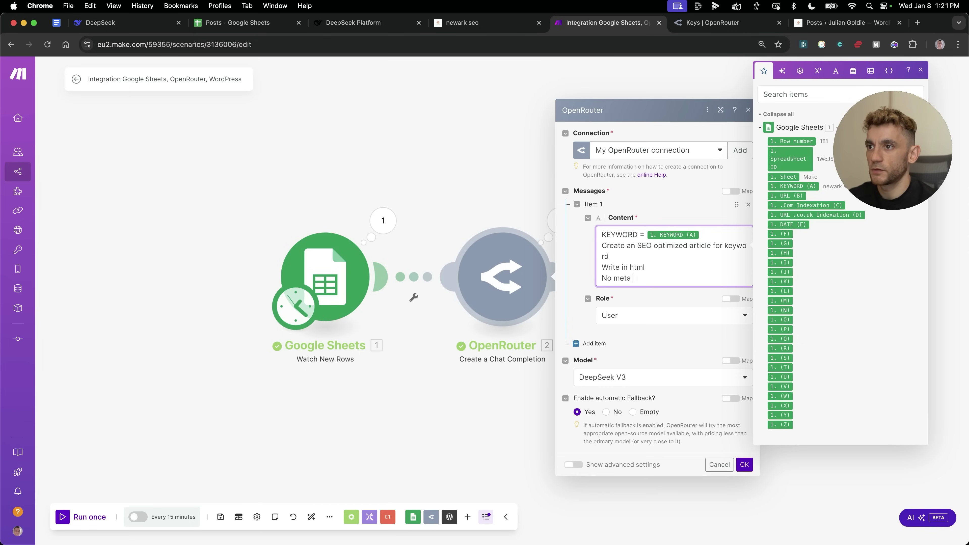
{"action": "type", "text": "description"}
{"action": "key", "text": "Return"}
{"action": "type", "text": "No keywords"}
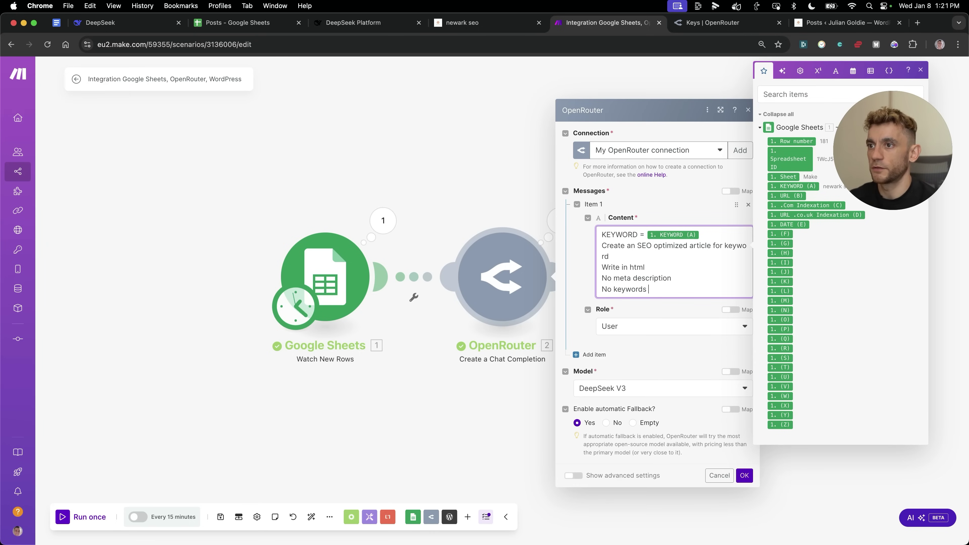
{"action": "type", "text": " added at the bottom of the a"}
Compare the newark seo preview's formatting with the revised OpenRouter prompt, and close the module's settings
{"action": "key", "text": "ctrl+shift+Tab"}
{"action": "scroll", "coordinate": [352, 317], "scroll_direction": "up", "scroll_amount": 10}
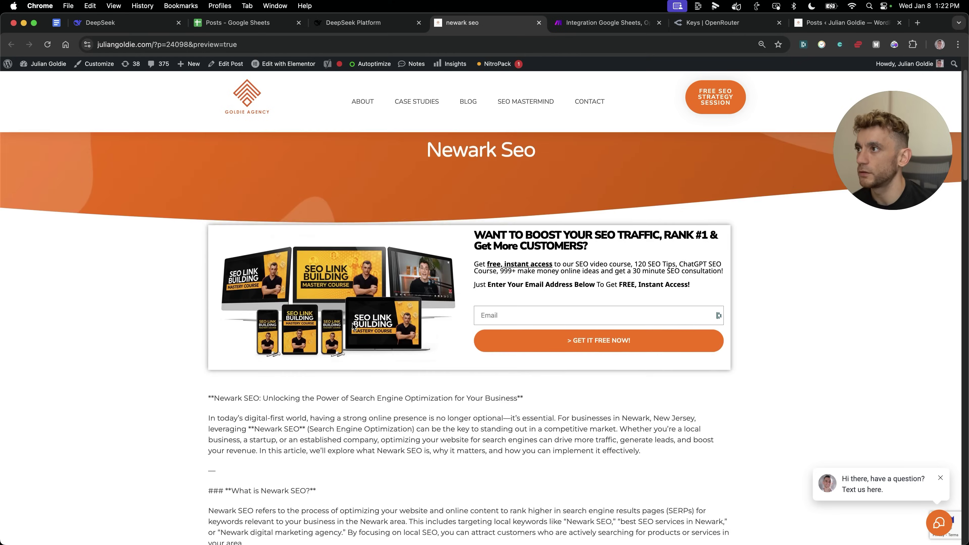
{"action": "left_click", "coordinate": [607, 24]}
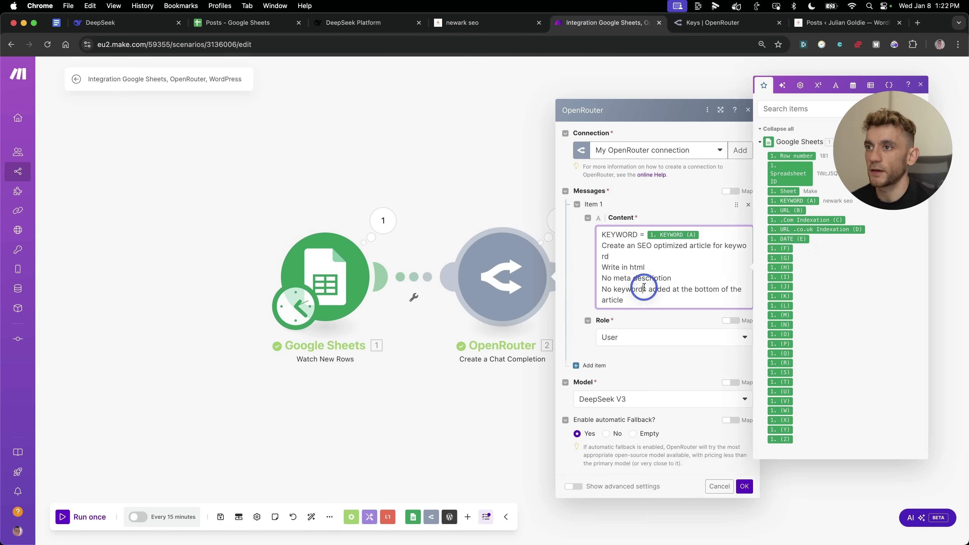
{"action": "left_click", "coordinate": [643, 287]}
{"action": "left_click", "coordinate": [182, 477]}
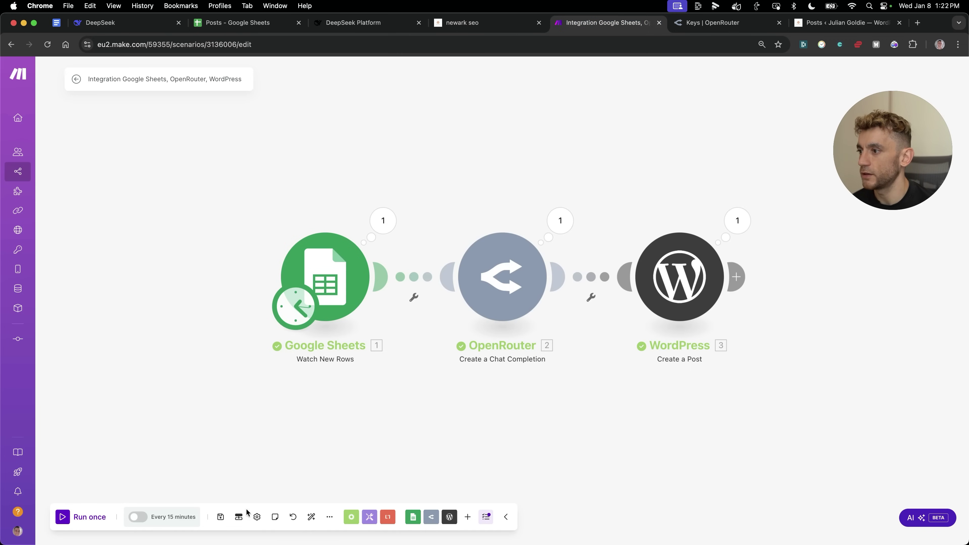
Save the scenario and rename it "DeepSeek V3 Content Creator"
{"action": "left_click", "coordinate": [220, 516]}
{"action": "left_click", "coordinate": [179, 80]}
{"action": "type", "text": "DeepSeek V3 Content"}
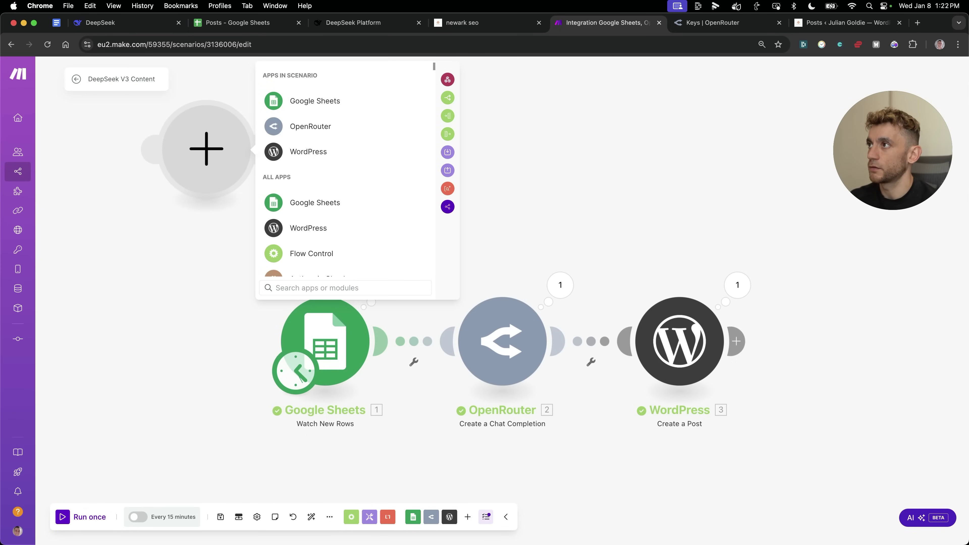
{"action": "type", "text": " Creator"}
{"action": "left_click", "coordinate": [111, 361]}
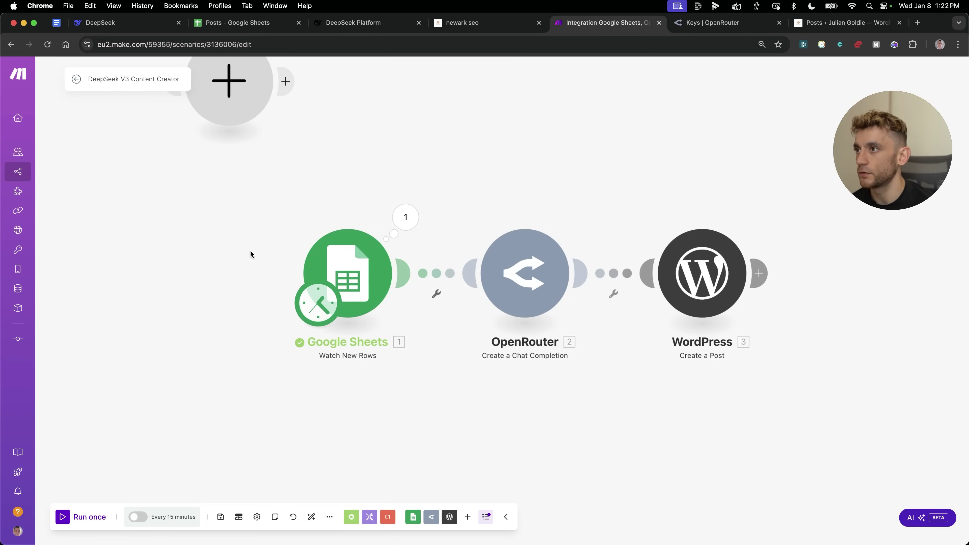
Manually set the Google Sheets module to start from row 180, spring hill seo, and run the scenario once
{"action": "right_click", "coordinate": [339, 251]}
{"action": "left_click", "coordinate": [358, 252]}
{"action": "right_click", "coordinate": [354, 272]}
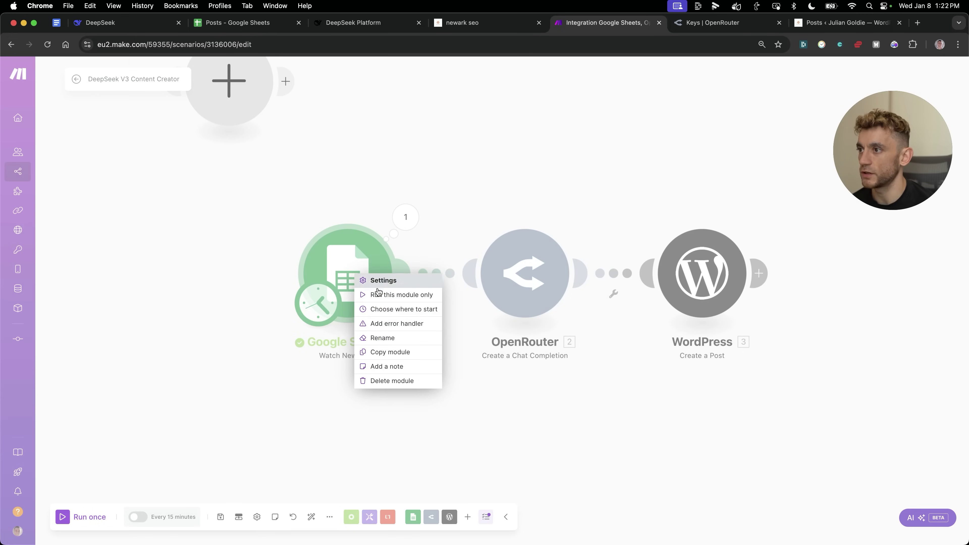
{"action": "left_click", "coordinate": [405, 310]}
{"action": "left_click", "coordinate": [411, 284]}
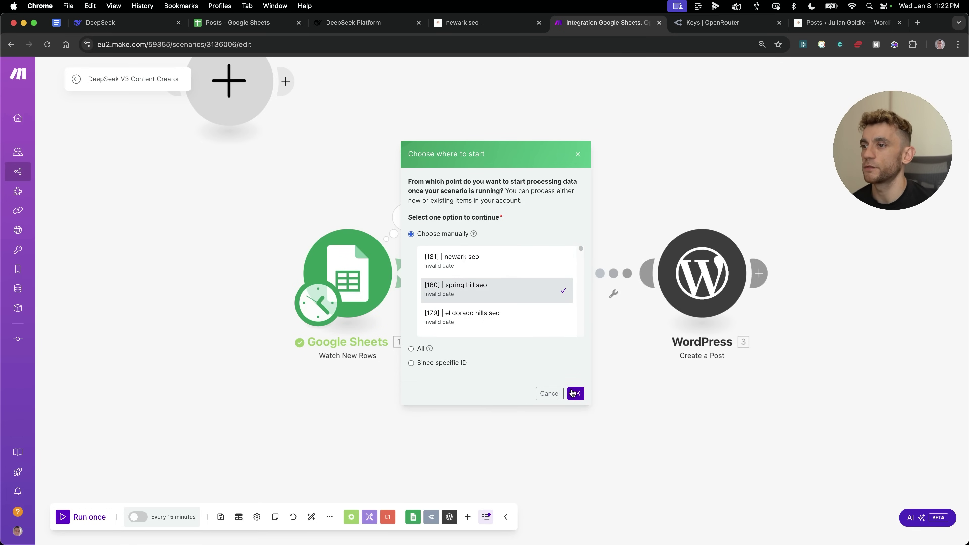
{"action": "left_click", "coordinate": [575, 393]}
{"action": "left_click", "coordinate": [63, 518]}
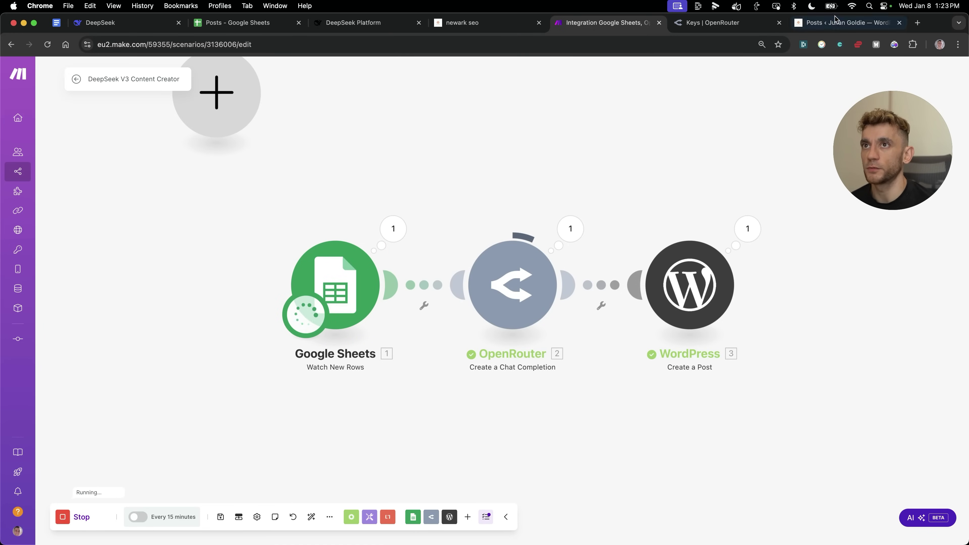
Reload the WordPress posts list and preview the spring hill seo draft
{"action": "left_click", "coordinate": [843, 22]}
{"action": "left_click", "coordinate": [45, 47]}
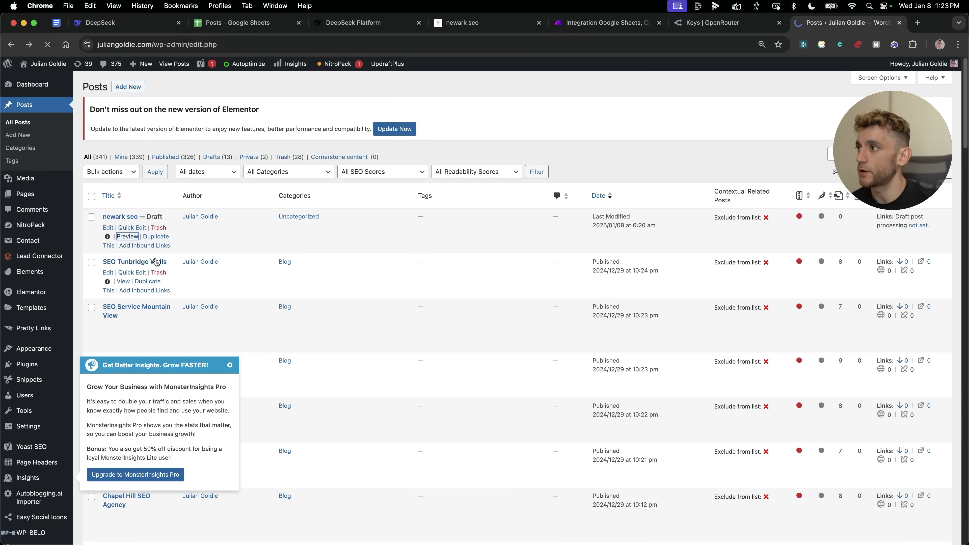
{"action": "left_click", "coordinate": [127, 236]}
Examine the spring hill seo article's headings, bold text, lists and ending for proper HTML formatting
{"action": "scroll", "coordinate": [598, 301], "scroll_direction": "down", "scroll_amount": 5}
{"action": "scroll", "coordinate": [598, 300], "scroll_direction": "down", "scroll_amount": 4}
{"action": "scroll", "coordinate": [307, 339], "scroll_direction": "down", "scroll_amount": 1}
{"action": "scroll", "coordinate": [306, 339], "scroll_direction": "up", "scroll_amount": 2}
{"action": "scroll", "coordinate": [305, 324], "scroll_direction": "down", "scroll_amount": 15}
{"action": "scroll", "coordinate": [304, 303], "scroll_direction": "up", "scroll_amount": 5}
{"action": "scroll", "coordinate": [304, 303], "scroll_direction": "up", "scroll_amount": 9}
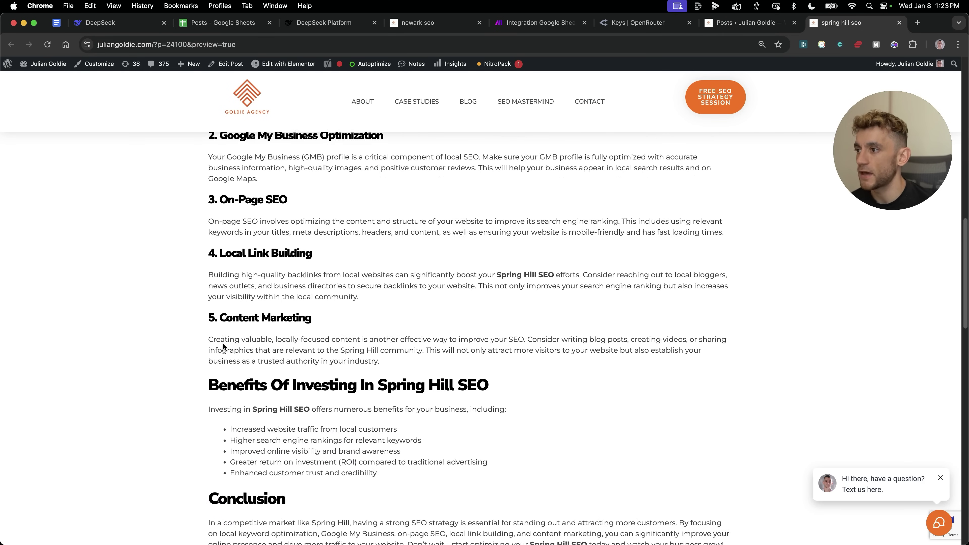
Review the spring hill seo article's local link building, content marketing, benefits and conclusion sections
{"action": "scroll", "coordinate": [222, 344], "scroll_direction": "down", "scroll_amount": 3}
{"action": "scroll", "coordinate": [226, 347], "scroll_direction": "up", "scroll_amount": 8}
{"action": "scroll", "coordinate": [275, 343], "scroll_direction": "down", "scroll_amount": 5}
{"action": "scroll", "coordinate": [301, 368], "scroll_direction": "down", "scroll_amount": 4}
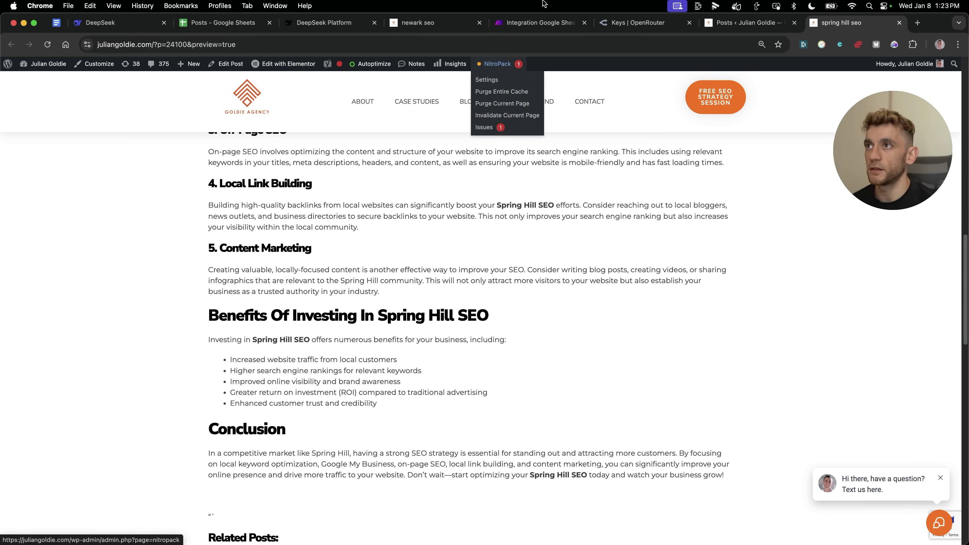
Return to Make and leave the DeepSeek V3 Content Creator scenario for the scenarios list, saving its pending changes
{"action": "left_click", "coordinate": [541, 24]}
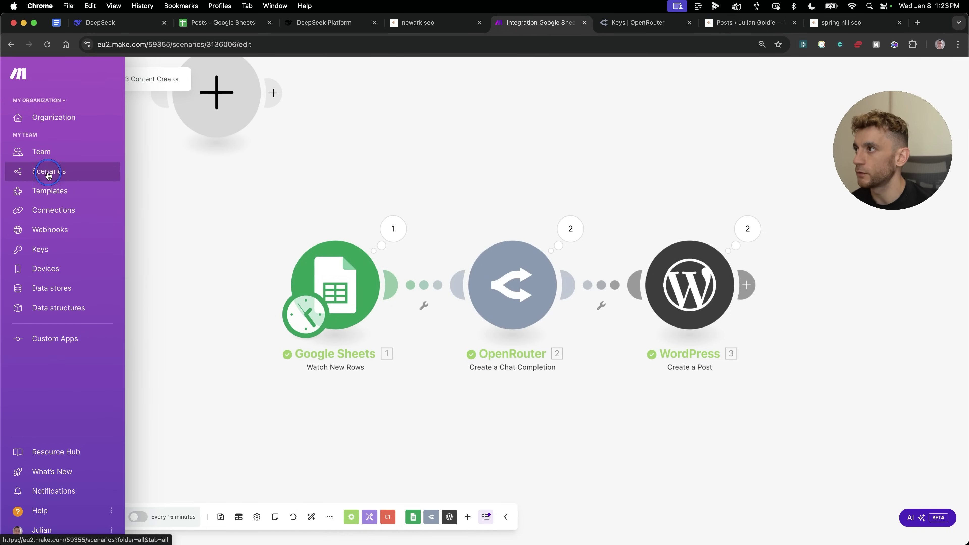
{"action": "left_click", "coordinate": [48, 173]}
{"action": "left_click", "coordinate": [582, 140]}
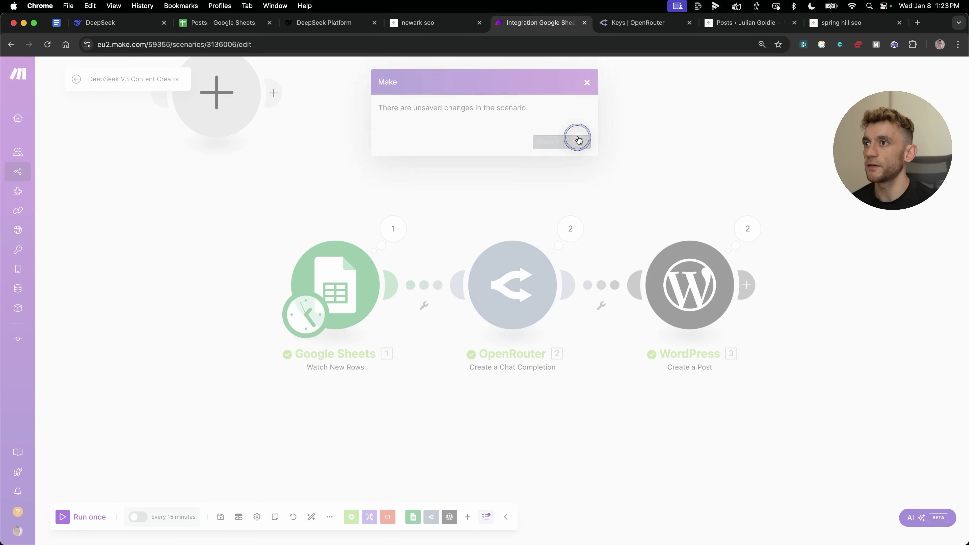
Open the existing scenario "JulianGoldie.com: Integration Google Sheets, Anthropic Claude, WordPress"
{"action": "mouse_move", "coordinate": [30, 163]}
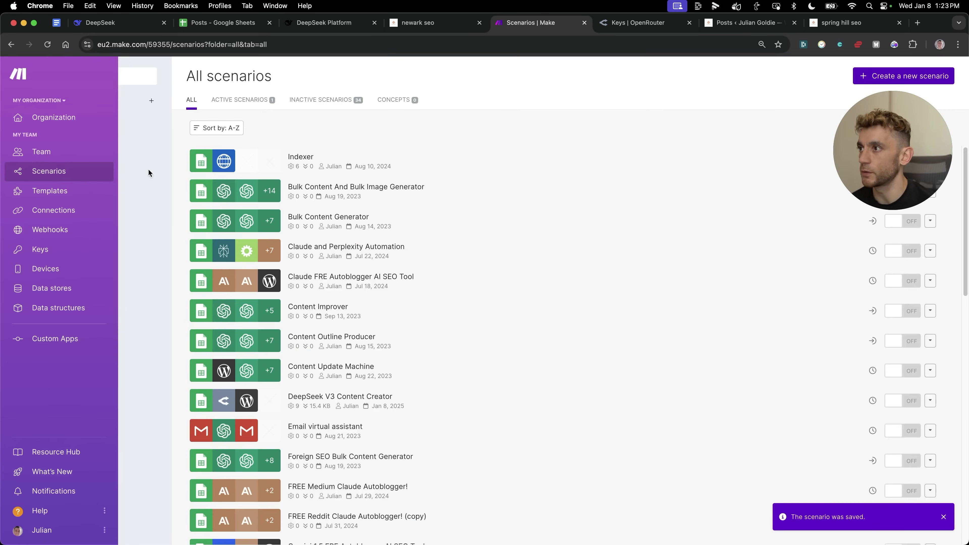
{"action": "scroll", "coordinate": [412, 368], "scroll_direction": "down", "scroll_amount": 3}
{"action": "scroll", "coordinate": [409, 370], "scroll_direction": "down", "scroll_amount": 2}
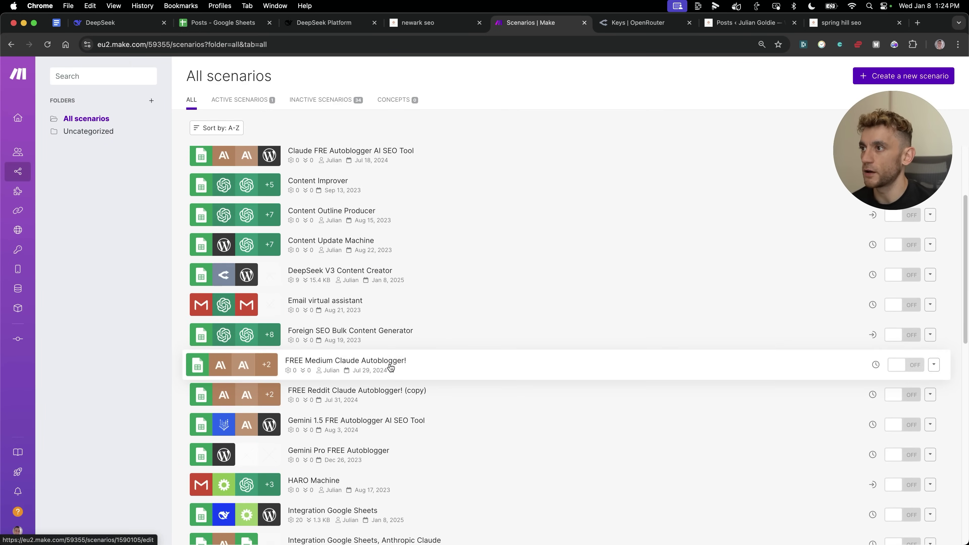
{"action": "scroll", "coordinate": [385, 361], "scroll_direction": "down", "scroll_amount": 15}
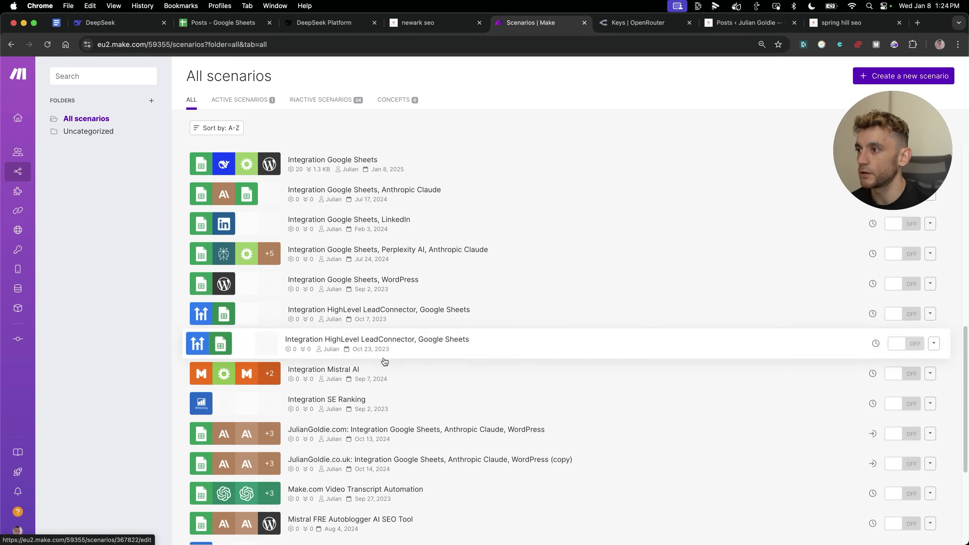
{"action": "left_click", "coordinate": [480, 236]}
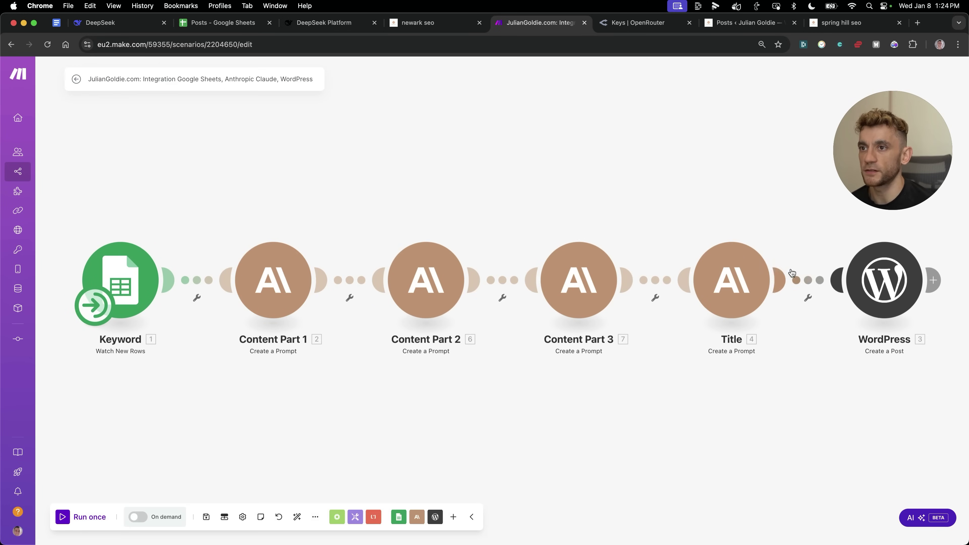
Open the Content Part 1 Claude module and copy its entire message prompt
{"action": "left_click", "coordinate": [272, 274]}
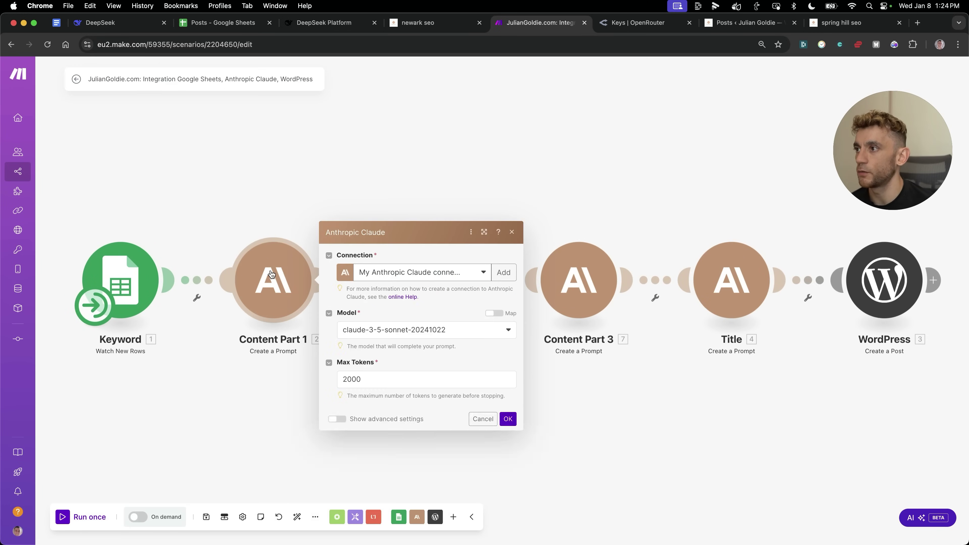
{"action": "scroll", "coordinate": [426, 382], "scroll_direction": "down", "scroll_amount": 4}
{"action": "left_click", "coordinate": [426, 383]}
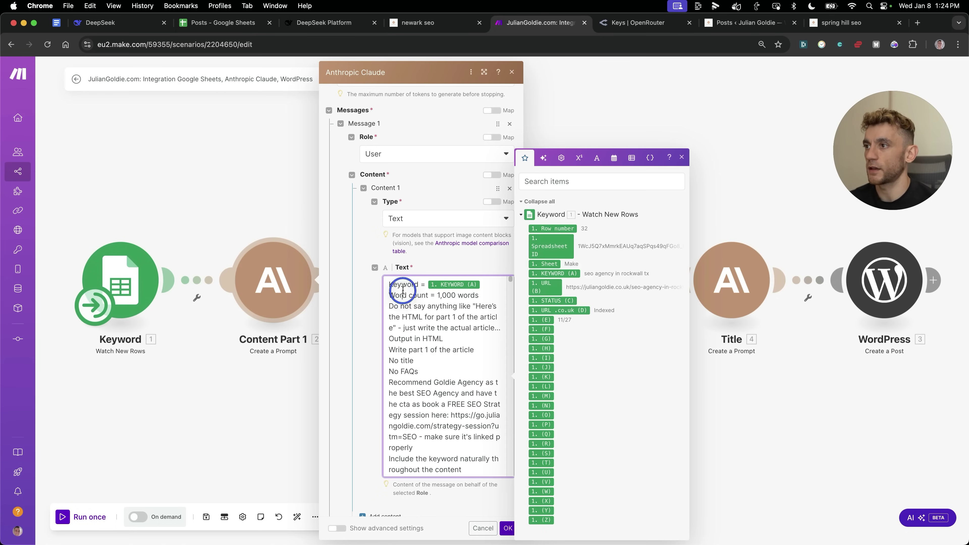
{"action": "key", "text": "super+a"}
{"action": "scroll", "coordinate": [439, 364], "scroll_direction": "up", "scroll_amount": 10}
{"action": "scroll", "coordinate": [438, 363], "scroll_direction": "up", "scroll_amount": 10}
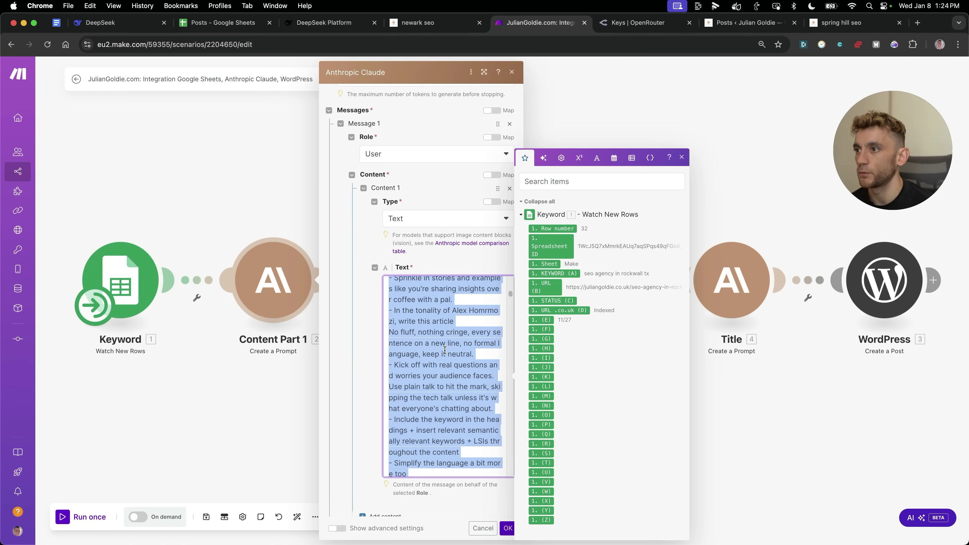
Create a new Google Docs document via docs.new and paste the copied prompt into it
{"action": "key", "text": "super+t"}
{"action": "type", "text": "docs.new"}
{"action": "key", "text": "Return"}
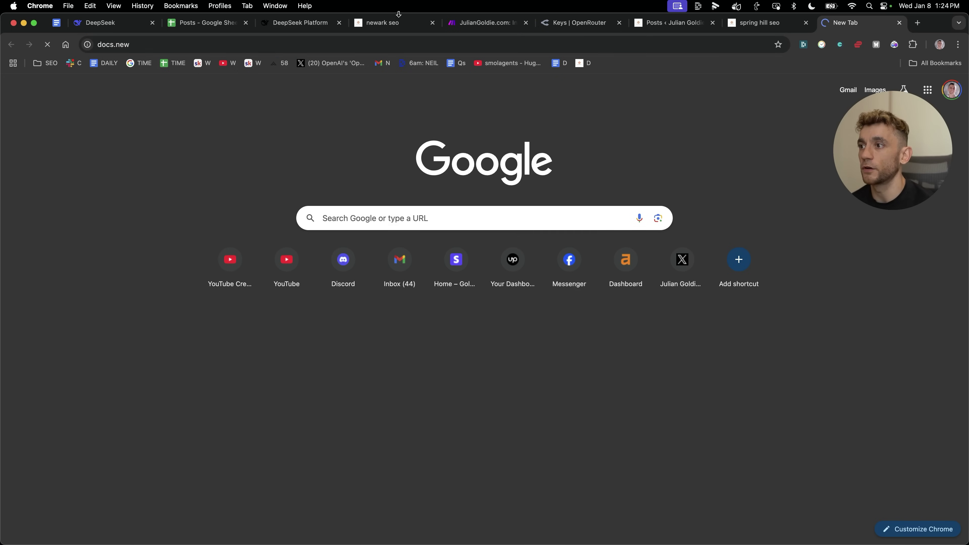
{"action": "key", "text": "super+v"}
{"action": "scroll", "coordinate": [329, 303], "scroll_direction": "up", "scroll_amount": 10}
Check the prompt's opening word count and HTML output instructions and delete the line "Write part 1 of the article"
{"action": "left_click_drag", "start_coordinate": [194, 236], "coordinate": [377, 239]}
{"action": "scroll", "coordinate": [354, 292], "scroll_direction": "down", "scroll_amount": 2}
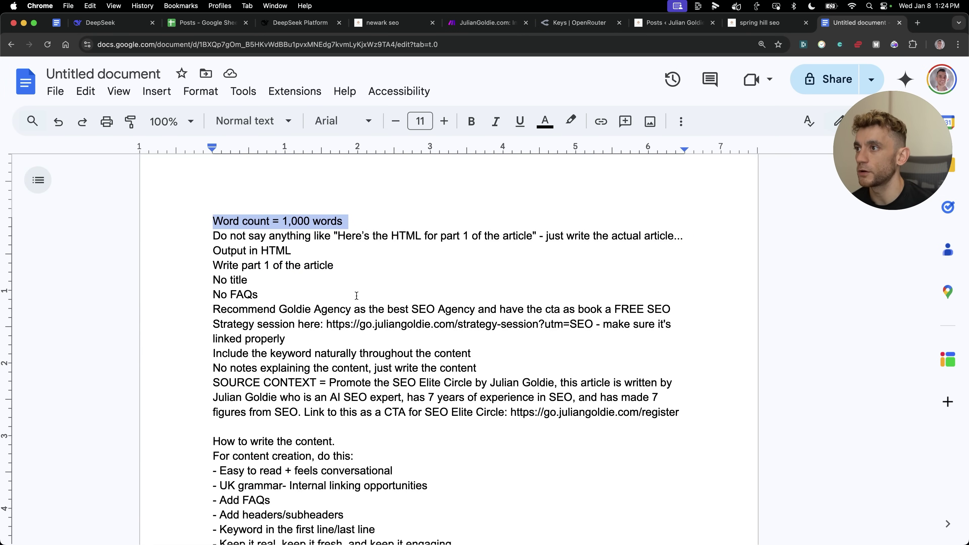
{"action": "left_click_drag", "start_coordinate": [202, 230], "coordinate": [737, 233]}
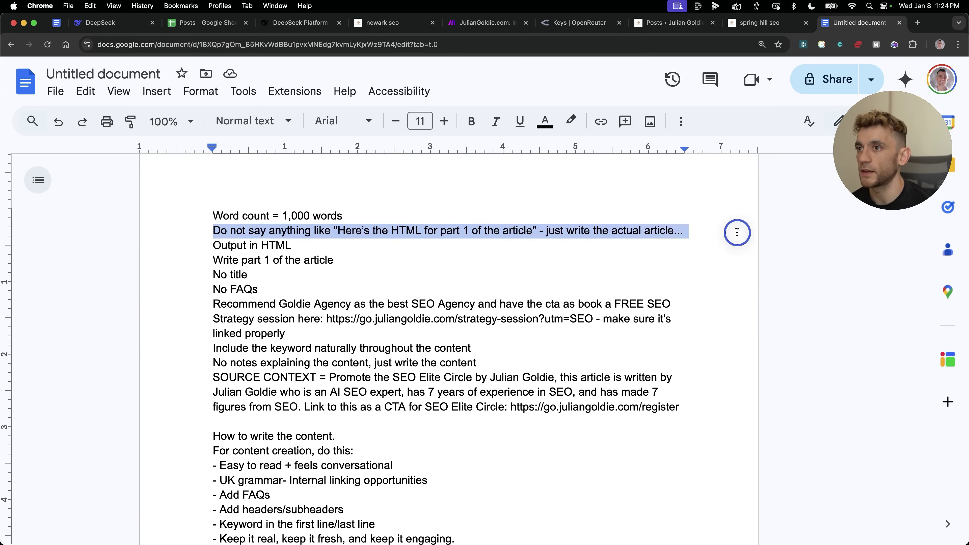
{"action": "left_click", "coordinate": [627, 231]}
{"action": "triple_click", "coordinate": [255, 247]}
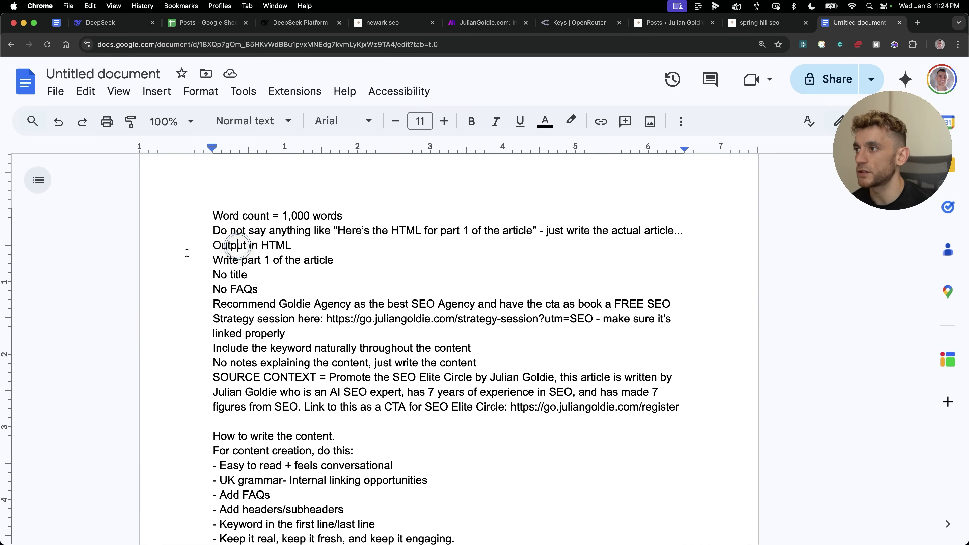
{"action": "left_click_drag", "start_coordinate": [191, 258], "coordinate": [389, 261]}
{"action": "key", "text": "BackSpace"}
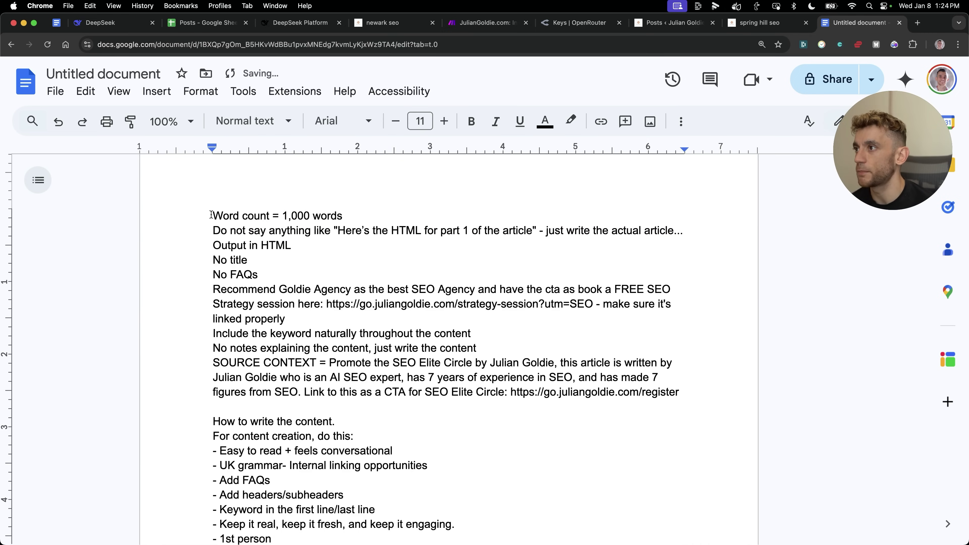
Review the prompt's title and FAQ rules and the Goldie Agency strategy session call to action
{"action": "left_click_drag", "start_coordinate": [210, 215], "coordinate": [303, 273]}
{"action": "left_click", "coordinate": [302, 272]}
{"action": "left_click_drag", "start_coordinate": [213, 259], "coordinate": [299, 274]}
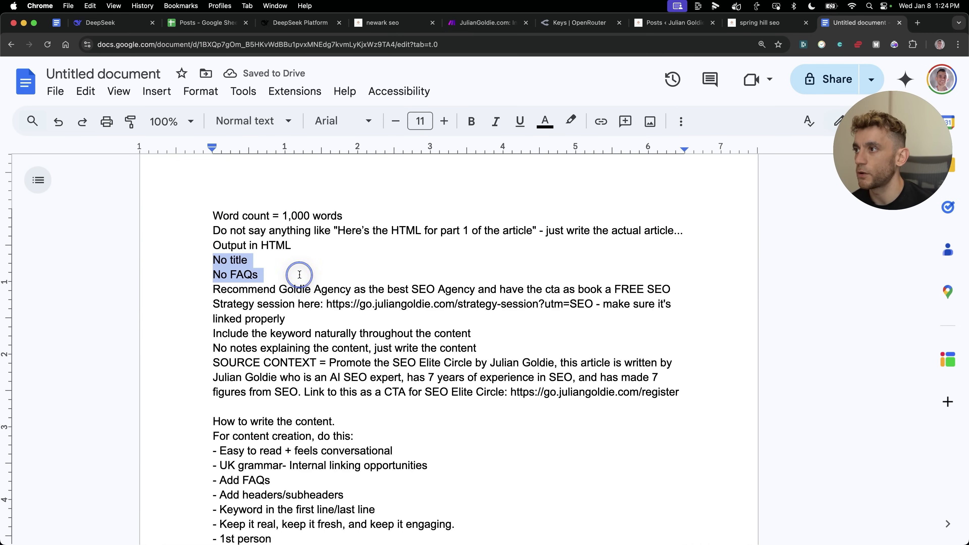
{"action": "left_click", "coordinate": [300, 275]}
{"action": "left_click_drag", "start_coordinate": [187, 280], "coordinate": [579, 359]}
{"action": "left_click", "coordinate": [587, 362]}
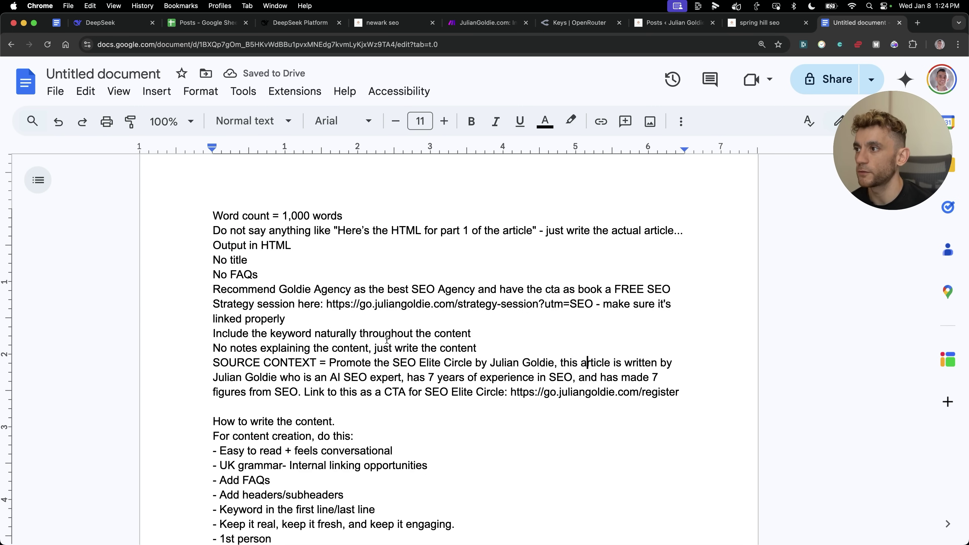
{"action": "scroll", "coordinate": [167, 238], "scroll_direction": "down", "scroll_amount": 2}
{"action": "left_click_drag", "start_coordinate": [211, 222], "coordinate": [420, 254]}
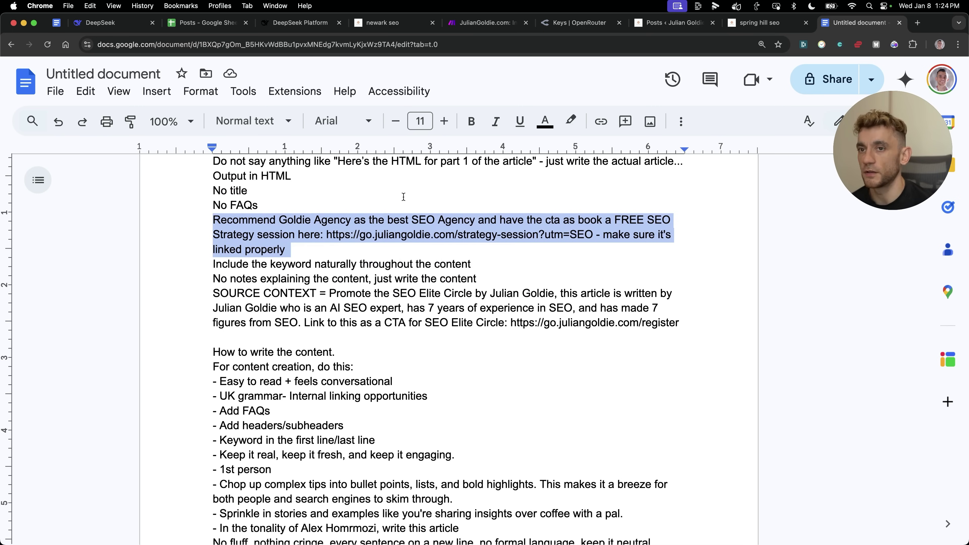
{"action": "left_click", "coordinate": [405, 239]}
Review the prompt's instructions on keyword use, omitting notes, and the SEO Elite Circle source context
{"action": "left_click_drag", "start_coordinate": [176, 263], "coordinate": [522, 265]}
{"action": "scroll", "coordinate": [192, 233], "scroll_direction": "down", "scroll_amount": 3}
{"action": "left_click_drag", "start_coordinate": [209, 184], "coordinate": [724, 241]}
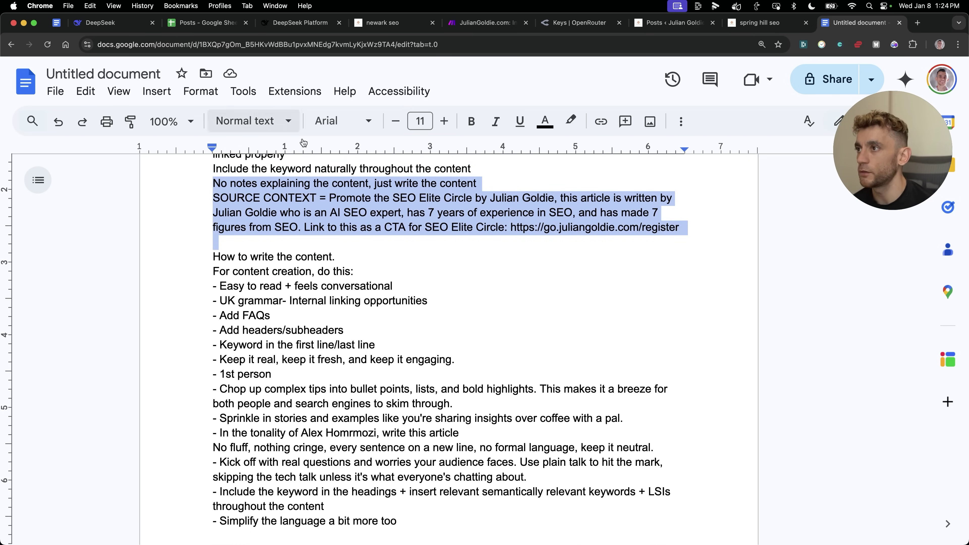
{"action": "left_click", "coordinate": [336, 257]}
{"action": "scroll", "coordinate": [227, 226], "scroll_direction": "up", "scroll_amount": 5}
{"action": "left_click_drag", "start_coordinate": [212, 190], "coordinate": [684, 375]}
Review the "How to write the content" guidelines on style, tone, headings and keywords
{"action": "scroll", "coordinate": [390, 385], "scroll_direction": "down", "scroll_amount": 10}
{"action": "scroll", "coordinate": [204, 188], "scroll_direction": "up", "scroll_amount": 3}
{"action": "left_click_drag", "start_coordinate": [202, 183], "coordinate": [464, 453]}
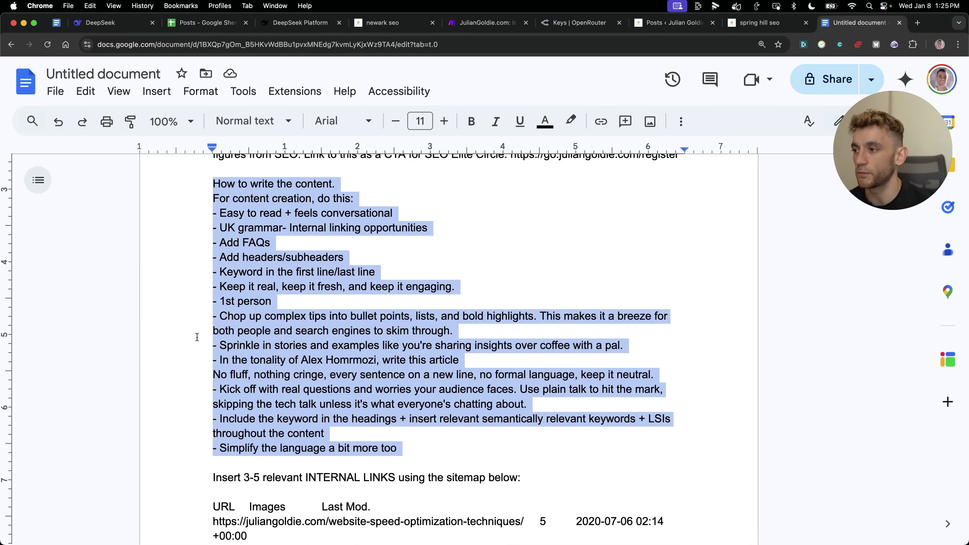
Examine the internal links instruction and the sitemap URL list that follows it
{"action": "left_click_drag", "start_coordinate": [185, 481], "coordinate": [551, 486]}
{"action": "scroll", "coordinate": [383, 454], "scroll_direction": "down", "scroll_amount": 15}
{"action": "scroll", "coordinate": [437, 382], "scroll_direction": "down", "scroll_amount": 20}
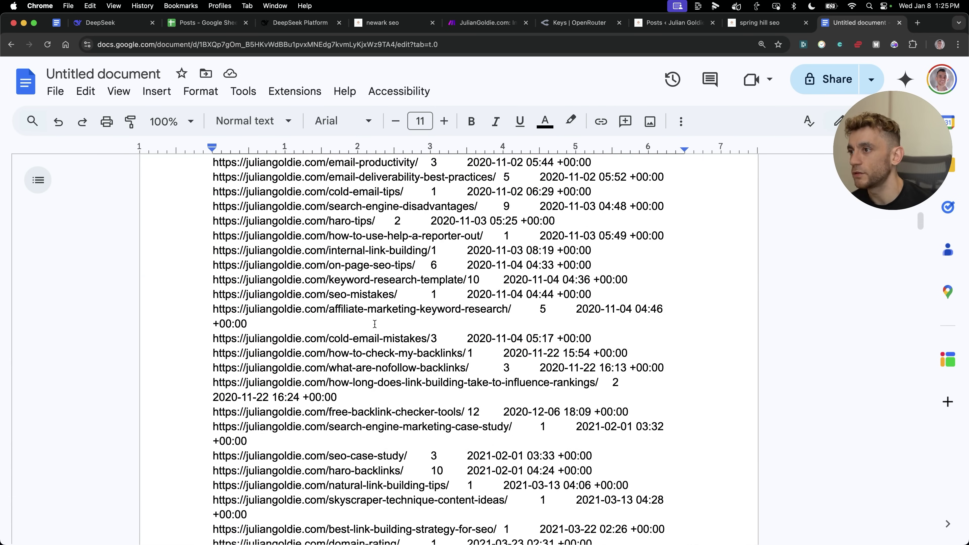
{"action": "scroll", "coordinate": [430, 372], "scroll_direction": "down", "scroll_amount": 20}
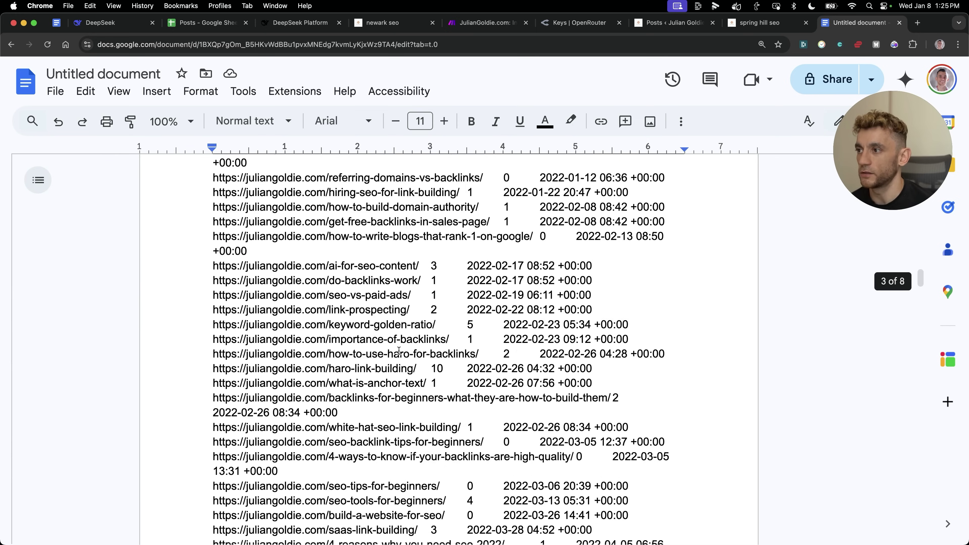
{"action": "scroll", "coordinate": [280, 297], "scroll_direction": "down", "scroll_amount": 8}
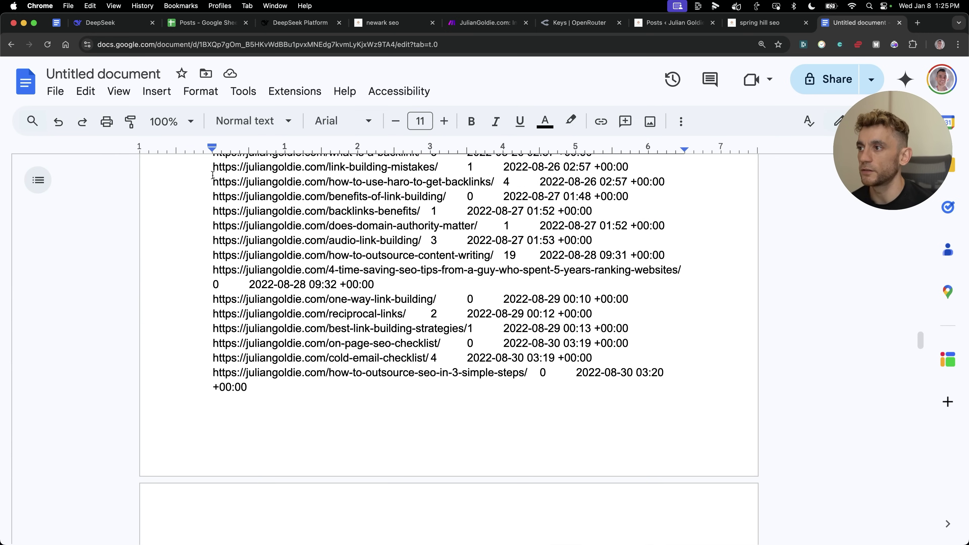
{"action": "left_click_drag", "start_coordinate": [214, 203], "coordinate": [511, 495]}
{"action": "scroll", "coordinate": [511, 495], "scroll_direction": "down", "scroll_amount": 20}
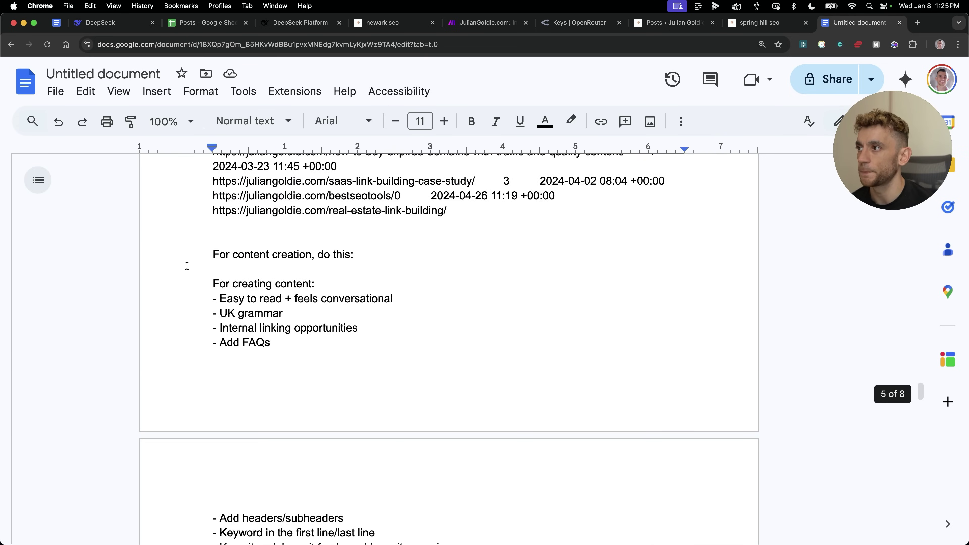
Check the second set of content creation guidelines and delete the surplus lines above the negative AI words list
{"action": "left_click_drag", "start_coordinate": [212, 254], "coordinate": [421, 357]}
{"action": "scroll", "coordinate": [410, 368], "scroll_direction": "down", "scroll_amount": 15}
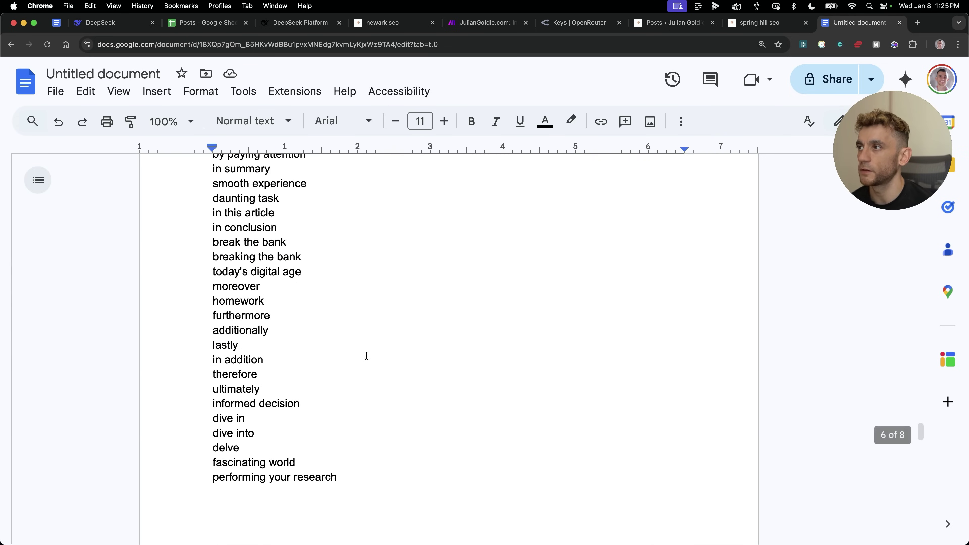
{"action": "scroll", "coordinate": [368, 356], "scroll_direction": "up", "scroll_amount": 4}
{"action": "scroll", "coordinate": [257, 290], "scroll_direction": "down", "scroll_amount": 1}
{"action": "key", "text": "BackSpace"}
Review the negative AI words to avoid, from the list's heading through phrases such as "today's digital age"
{"action": "left_click_drag", "start_coordinate": [214, 244], "coordinate": [398, 201]}
{"action": "left_click", "coordinate": [430, 191]}
{"action": "left_click_drag", "start_coordinate": [516, 183], "coordinate": [534, 217]}
{"action": "left_click", "coordinate": [342, 217]}
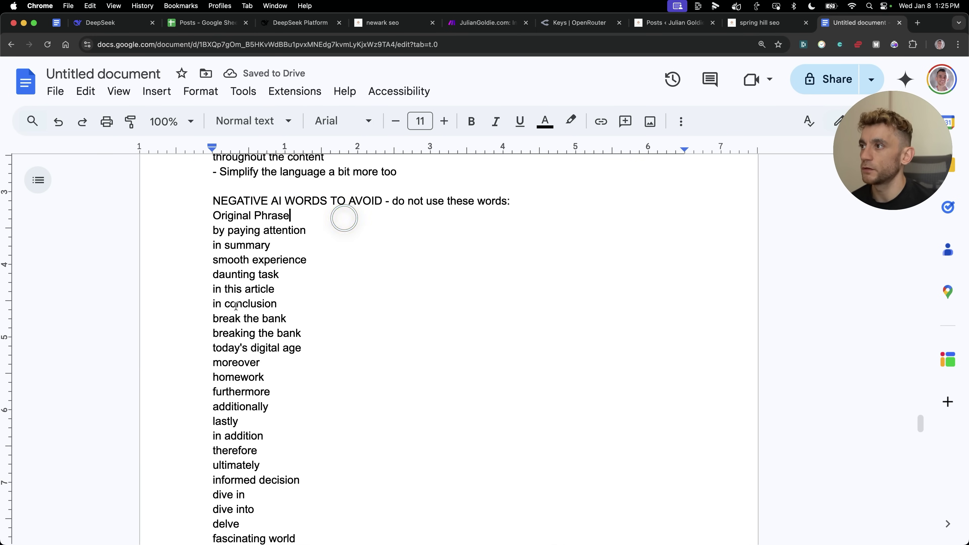
{"action": "scroll", "coordinate": [290, 344], "scroll_direction": "down", "scroll_amount": 1}
{"action": "left_click_drag", "start_coordinate": [197, 325], "coordinate": [371, 320]}
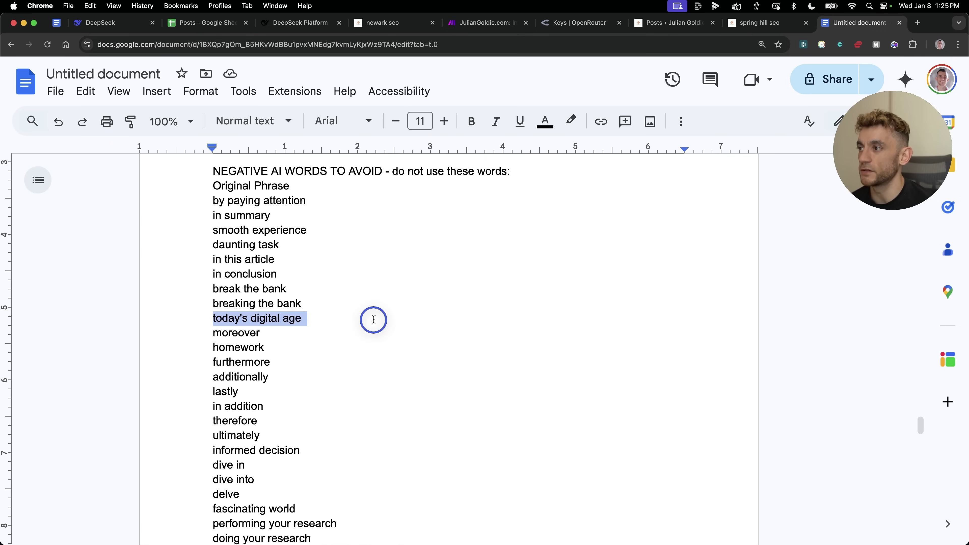
{"action": "scroll", "coordinate": [171, 359], "scroll_direction": "down", "scroll_amount": 20}
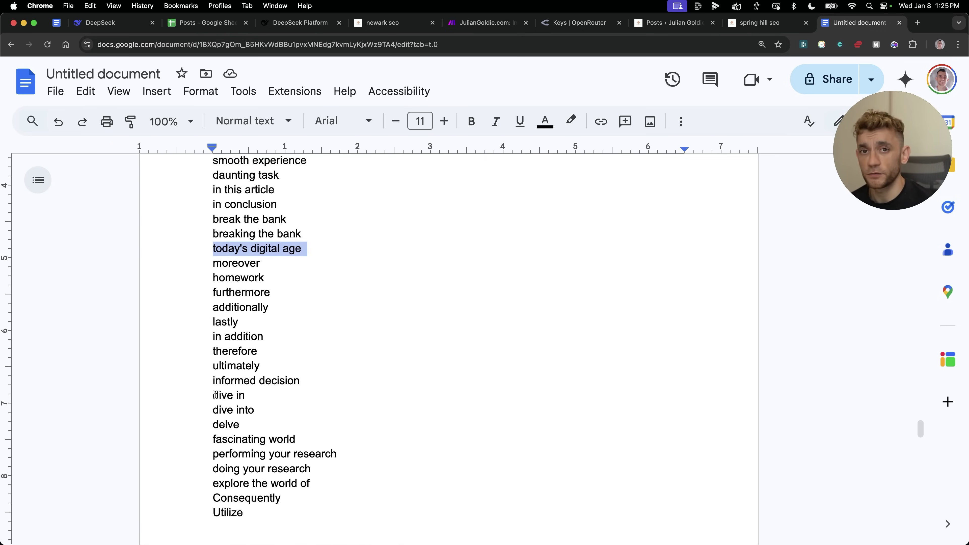
{"action": "scroll", "coordinate": [208, 386], "scroll_direction": "up", "scroll_amount": 20}
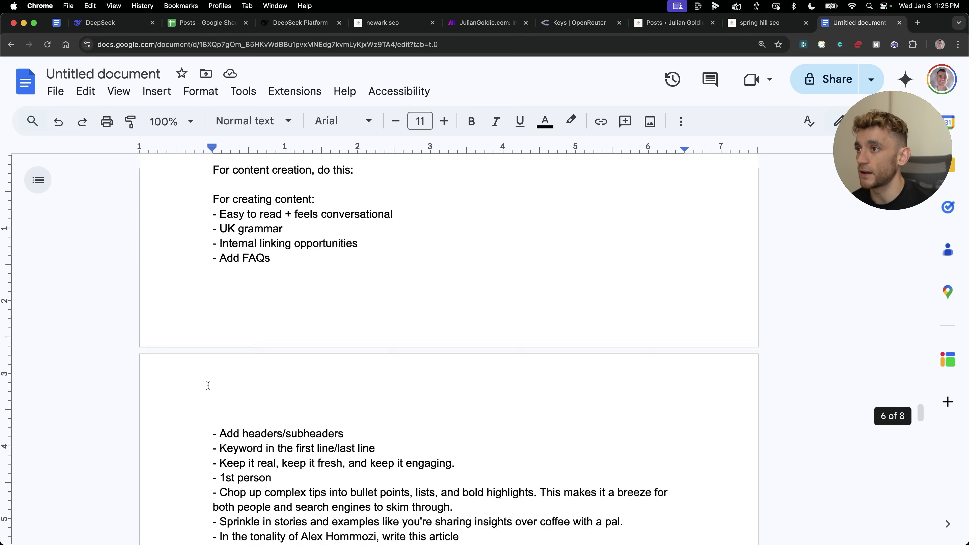
Copy the whole edited prompt from the document and close the Content Part 1 module in Make
{"action": "key", "text": "super+a"}
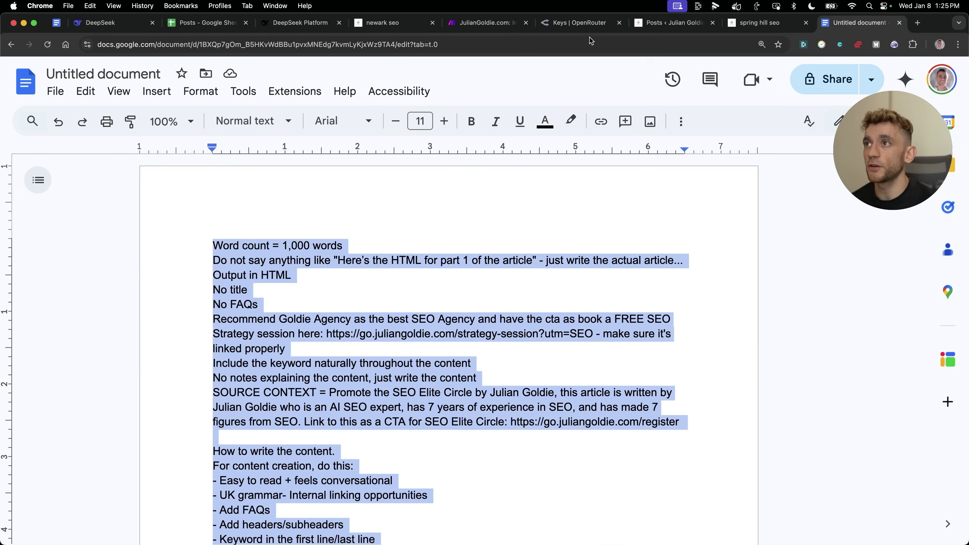
{"action": "left_click", "coordinate": [484, 23]}
{"action": "left_click", "coordinate": [452, 336]}
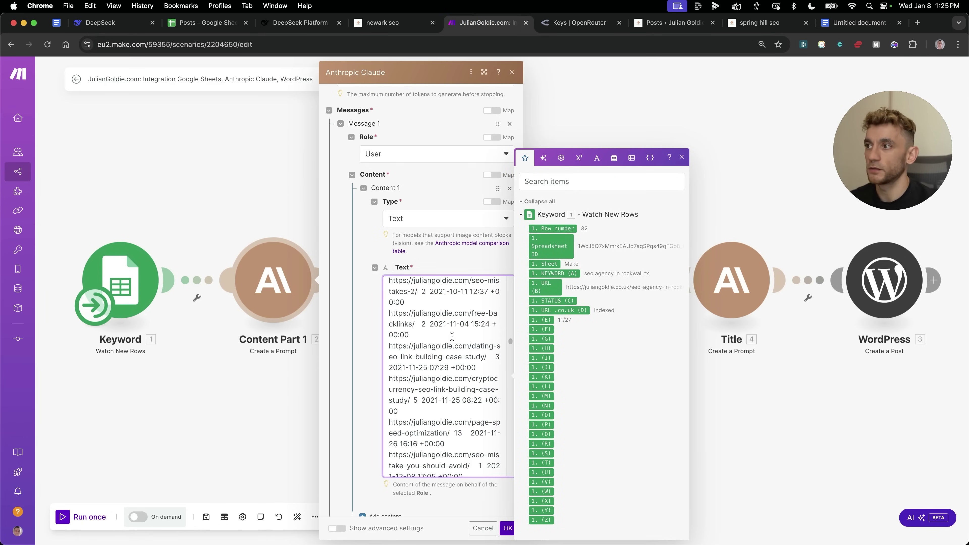
{"action": "key", "text": "Escape"}
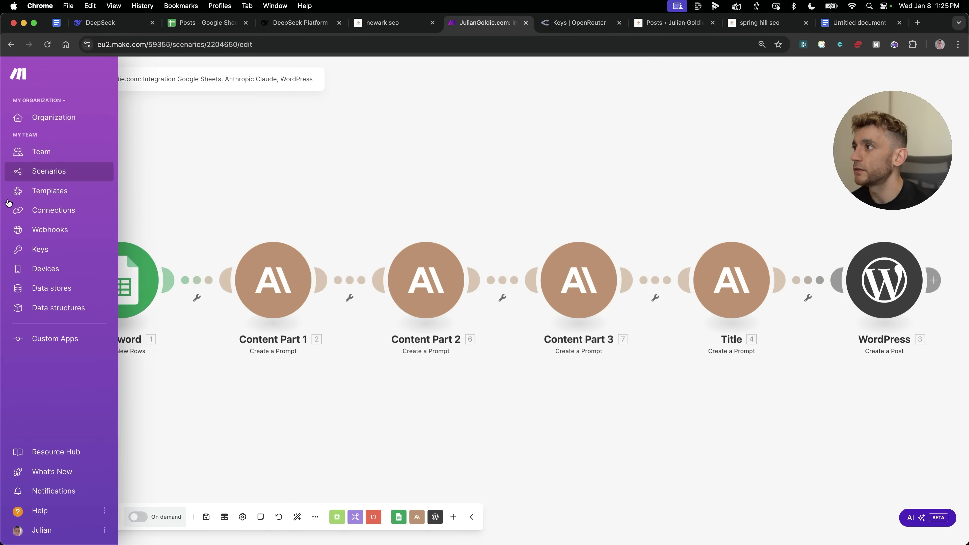
Open the DeepSeek V3 Content Creator scenario from the scenarios list in the editor
{"action": "left_click", "coordinate": [44, 172]}
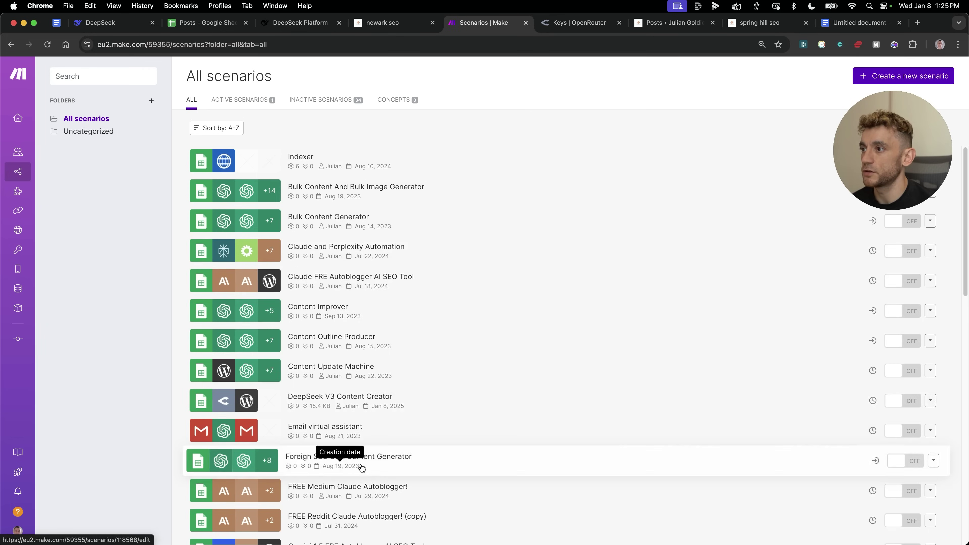
{"action": "scroll", "coordinate": [362, 466], "scroll_direction": "down", "scroll_amount": 3}
{"action": "left_click", "coordinate": [386, 329]}
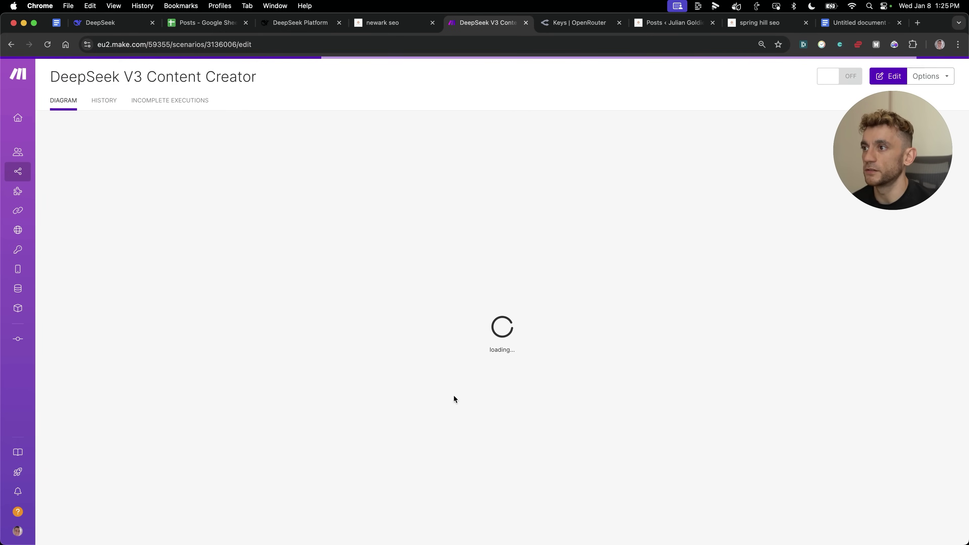
{"action": "left_click", "coordinate": [400, 266]}
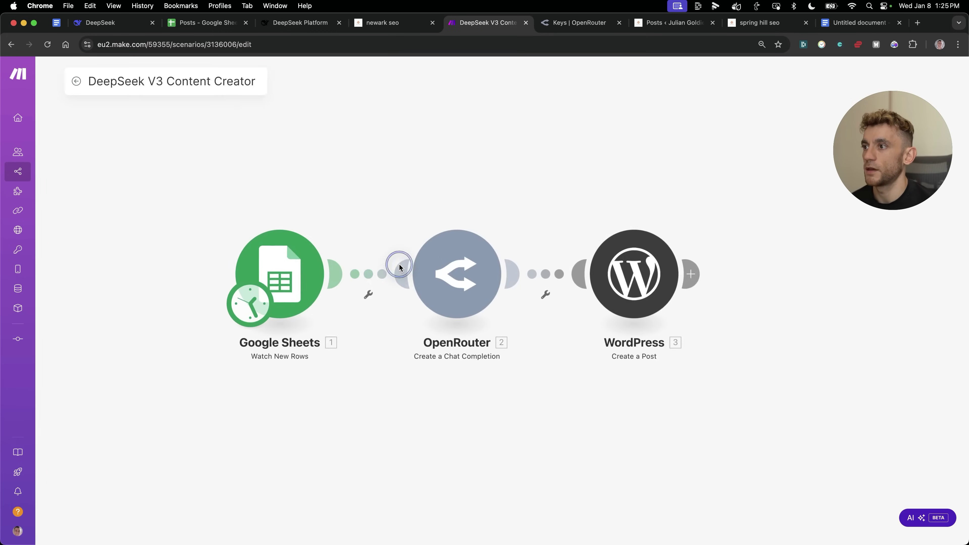
Clear the old article instructions below the KEYWORD line in the OpenRouter module's message content
{"action": "left_click", "coordinate": [560, 274]}
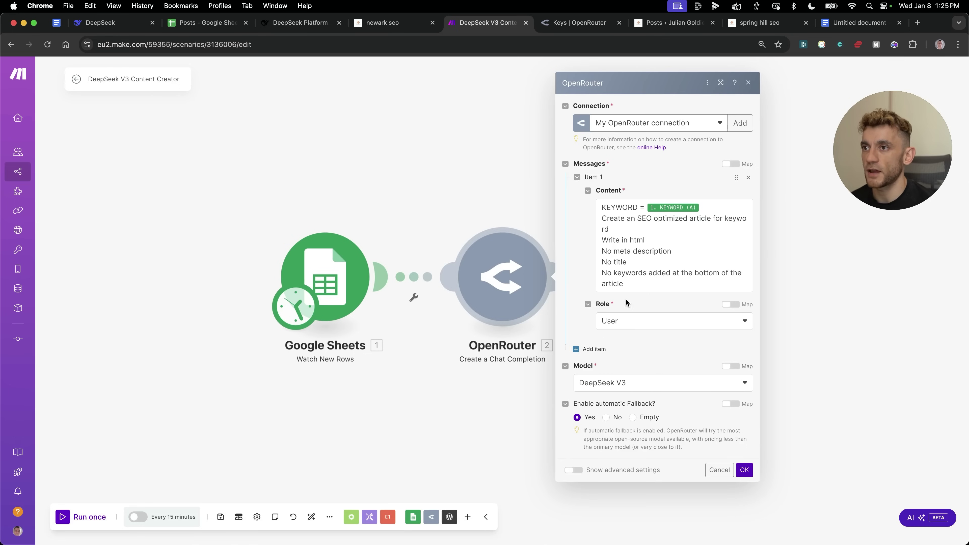
{"action": "left_click", "coordinate": [627, 253]}
{"action": "triple_click", "coordinate": [617, 220]}
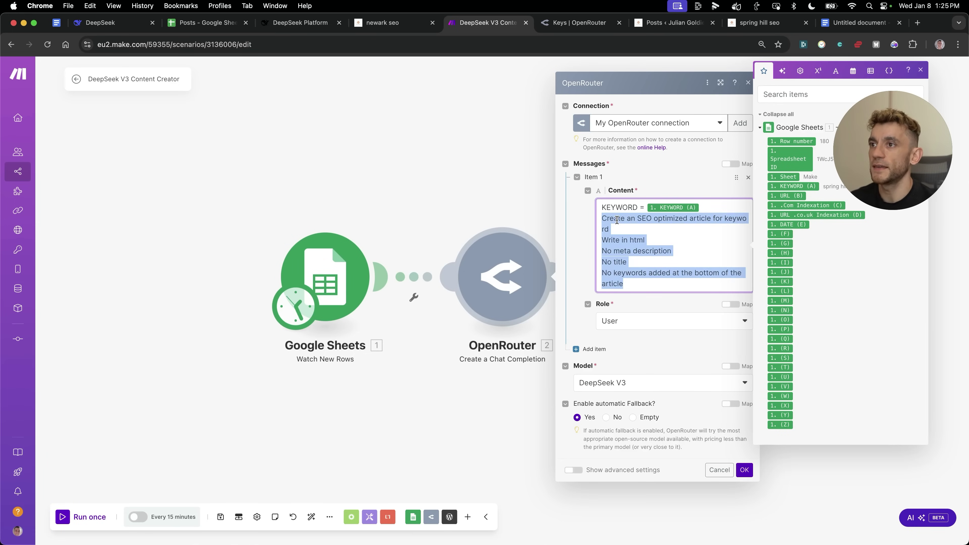
{"action": "key", "text": "BackSpace"}
{"action": "key", "text": "super+v"}
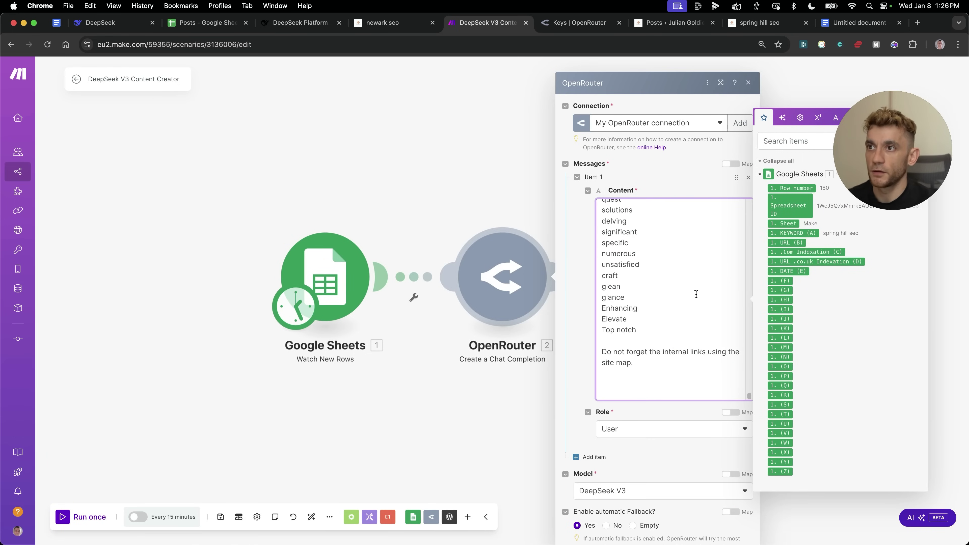
{"action": "key", "text": "super+z"}
{"action": "key", "text": "Return"}
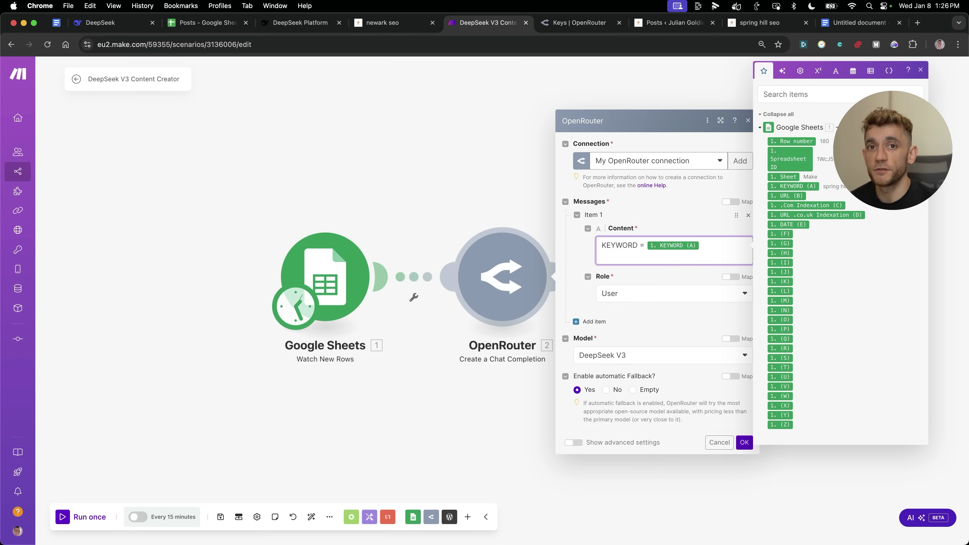
{"action": "key", "text": "super+v"}
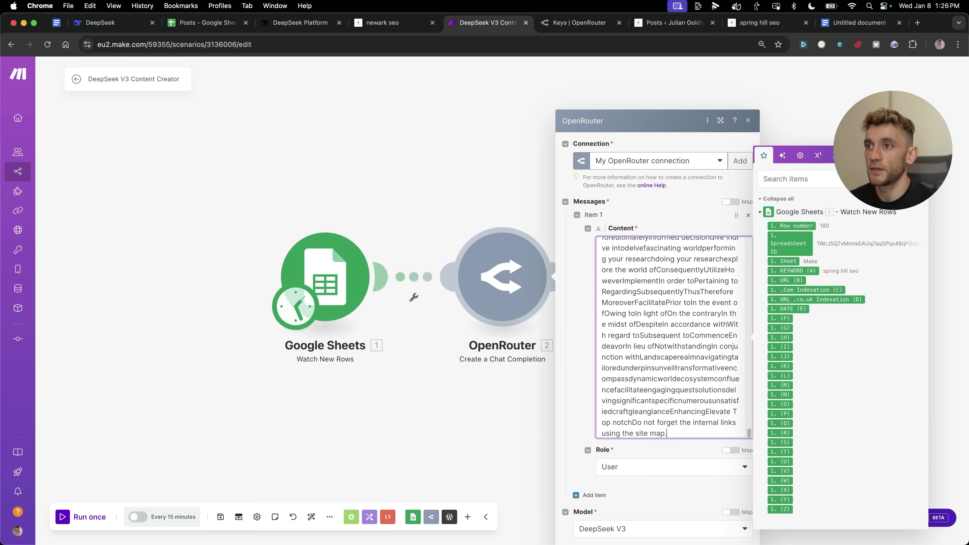
{"action": "scroll", "coordinate": [639, 358], "scroll_direction": "up", "scroll_amount": 10}
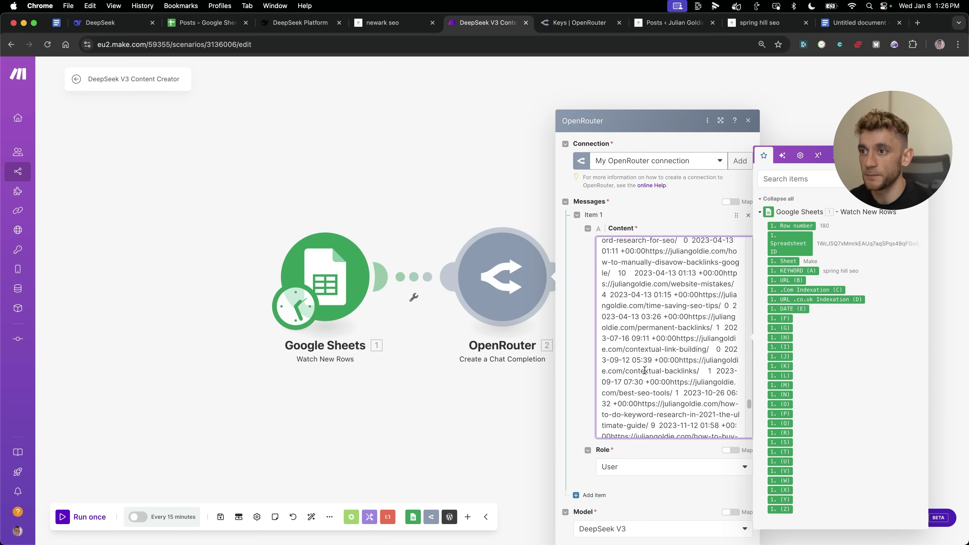
{"action": "scroll", "coordinate": [640, 357], "scroll_direction": "up", "scroll_amount": 3}
{"action": "key", "text": "super+z"}
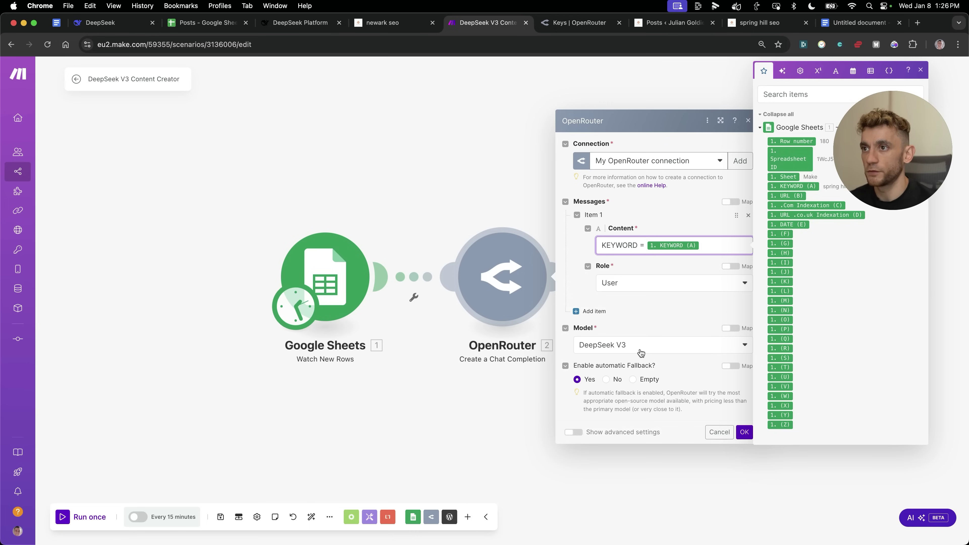
Insert the copied prompt on a new line beneath the KEYWORD line, check it from the top, and confirm the OpenRouter module
{"action": "key", "text": "Return"}
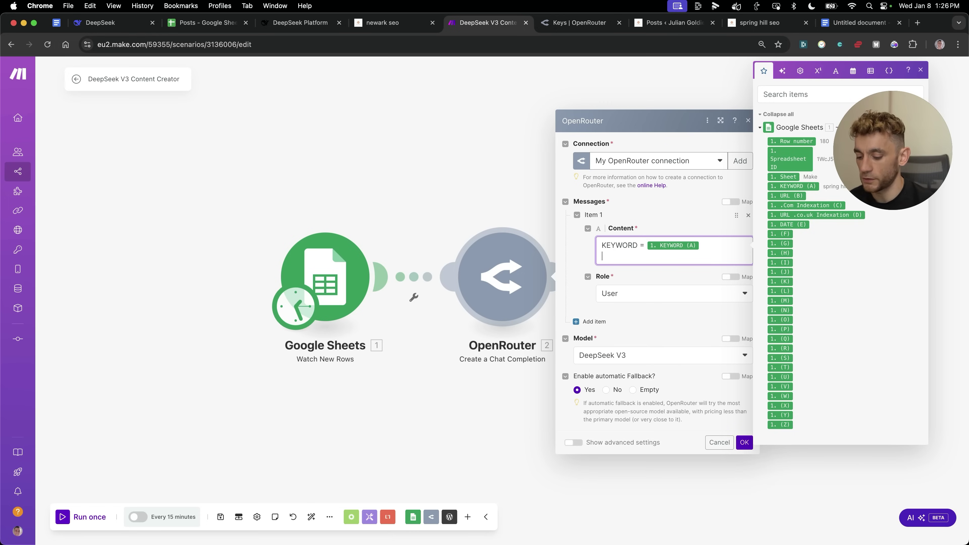
{"action": "key", "text": "super+v"}
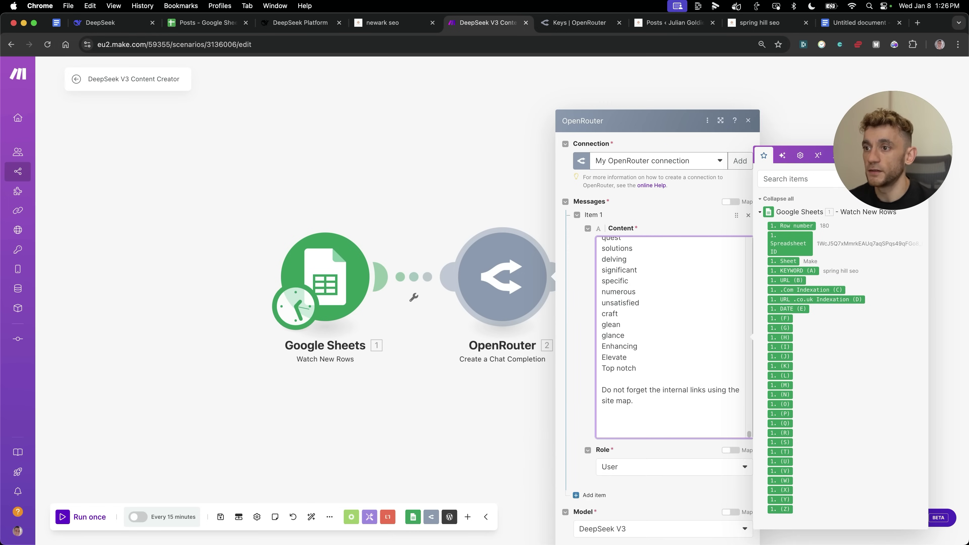
{"action": "scroll", "coordinate": [681, 271], "scroll_direction": "up", "scroll_amount": 5}
{"action": "key", "text": "super+v"}
{"action": "scroll", "coordinate": [671, 305], "scroll_direction": "up", "scroll_amount": 10}
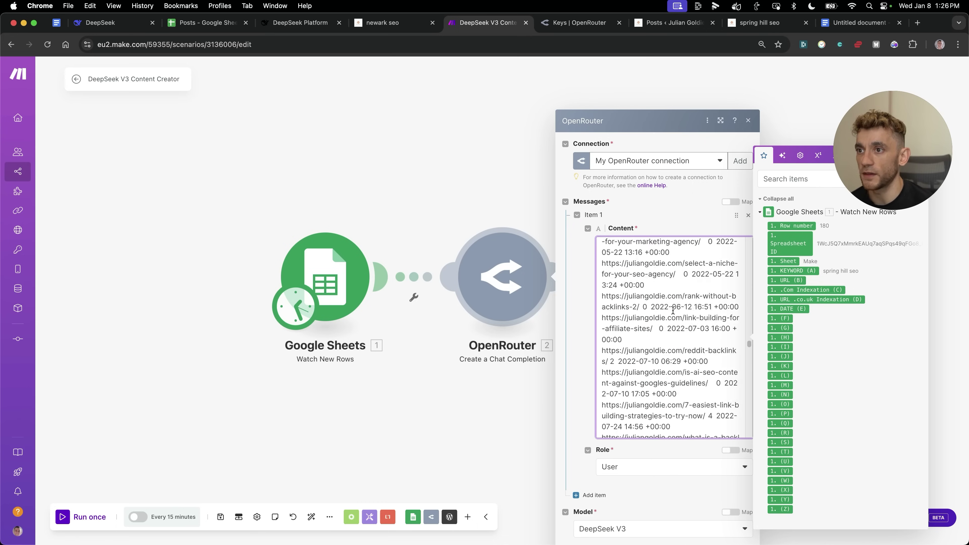
{"action": "scroll", "coordinate": [669, 315], "scroll_direction": "up", "scroll_amount": 15}
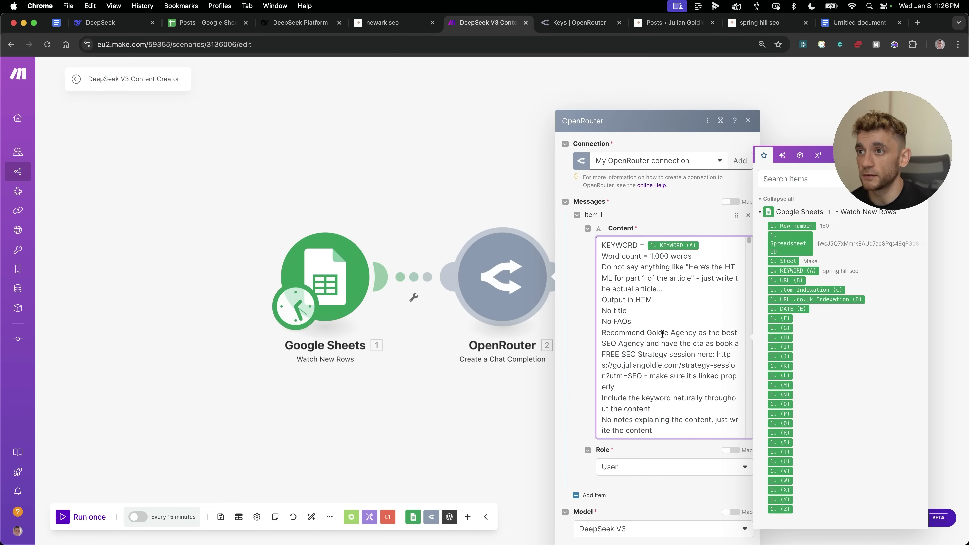
{"action": "left_click", "coordinate": [671, 492]}
{"action": "left_click", "coordinate": [746, 528]}
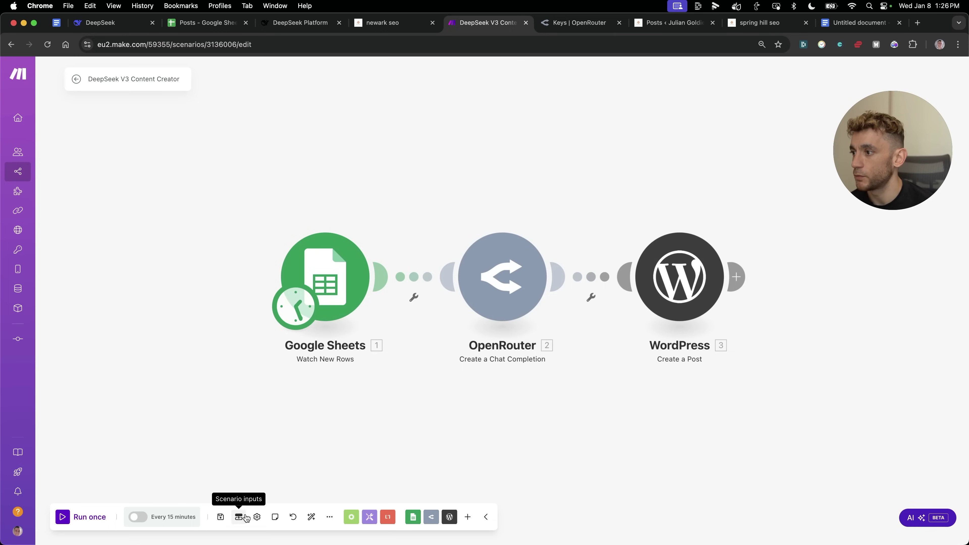
Save the scenario and set the Google Sheets trigger to start from row 179, "el dorado hills seo"
{"action": "left_click", "coordinate": [217, 524]}
{"action": "right_click", "coordinate": [336, 306]}
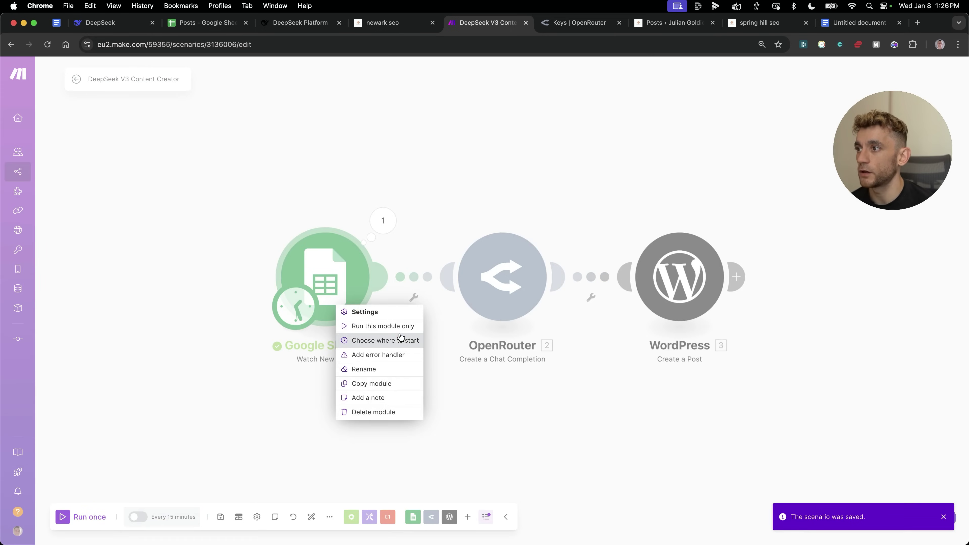
{"action": "left_click", "coordinate": [400, 341]}
{"action": "left_click", "coordinate": [473, 322]}
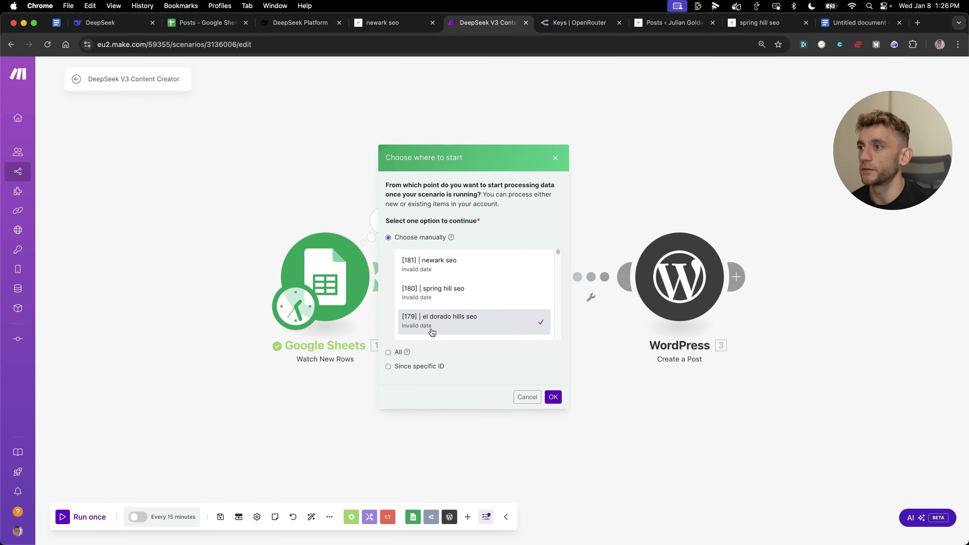
{"action": "left_click", "coordinate": [552, 396]}
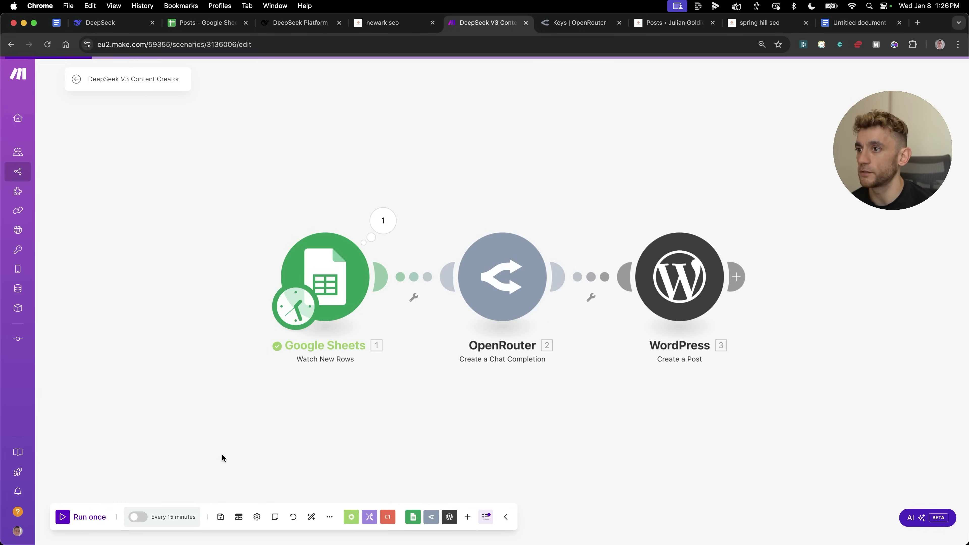
Run the scenario once and preview the newark seo draft from the WordPress posts list while it runs
{"action": "left_click", "coordinate": [72, 517]}
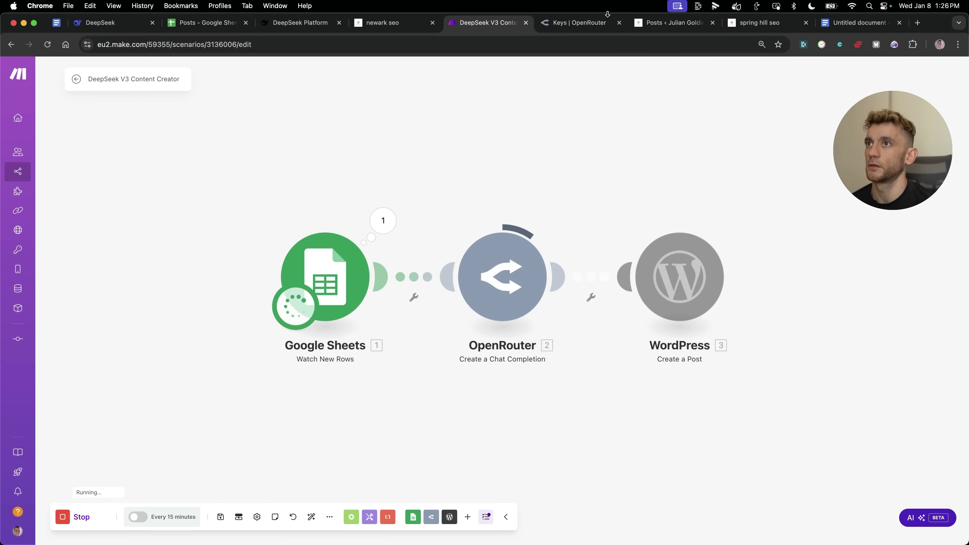
{"action": "left_click", "coordinate": [672, 26]}
{"action": "left_click", "coordinate": [124, 285]}
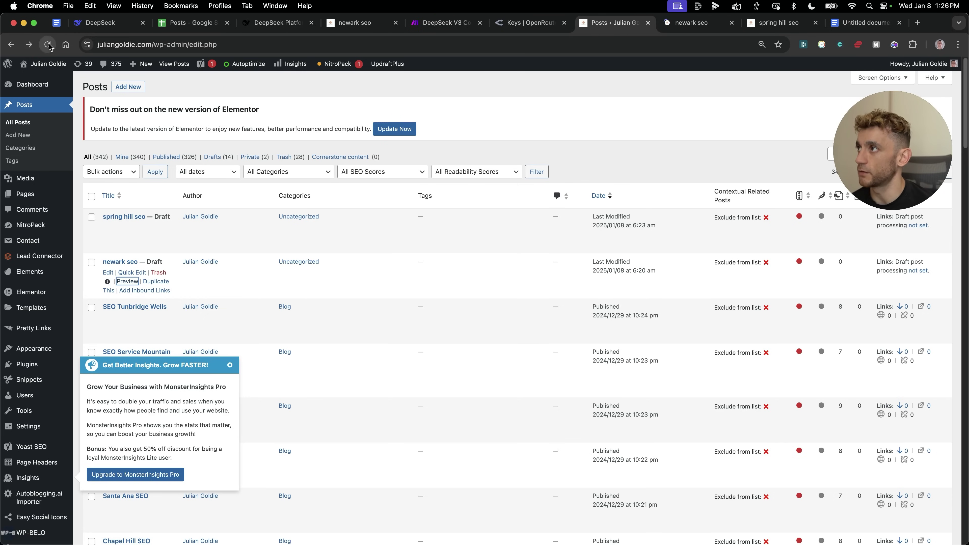
{"action": "left_click", "coordinate": [445, 22]}
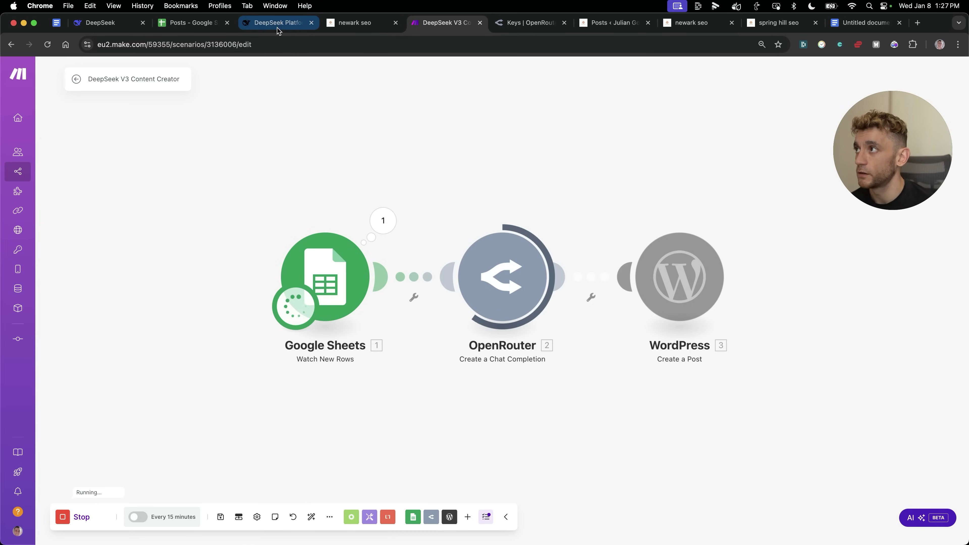
Check the remaining credit balance on OpenRouter's Credits page
{"action": "left_click", "coordinate": [530, 22]}
{"action": "left_click", "coordinate": [927, 110]}
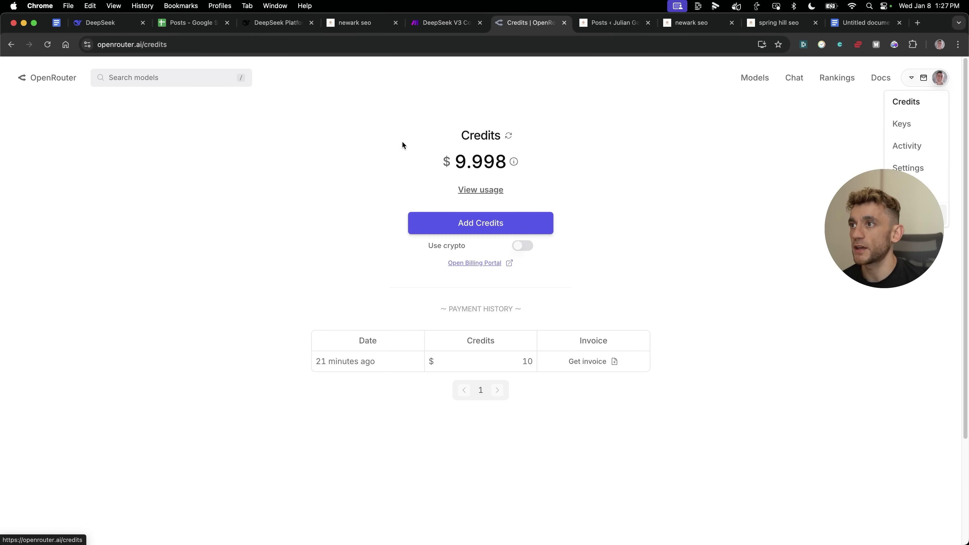
{"action": "left_click_drag", "start_coordinate": [418, 163], "coordinate": [568, 167]}
{"action": "left_click", "coordinate": [446, 157]}
{"action": "mouse_move", "coordinate": [514, 163]}
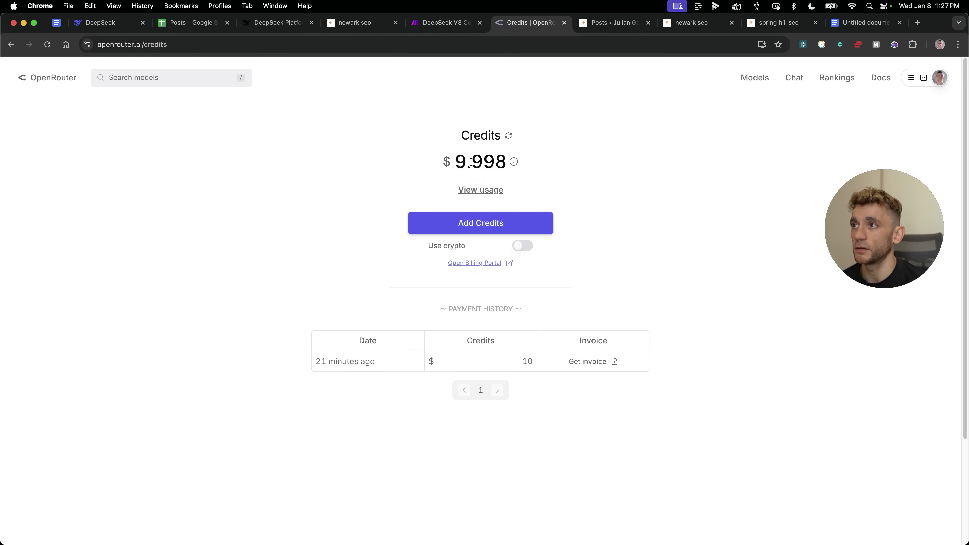
{"action": "mouse_move", "coordinate": [495, 161]}
{"action": "left_mouse_down"}
{"action": "mouse_move", "coordinate": [448, 163]}
{"action": "mouse_move", "coordinate": [501, 163]}
{"action": "left_mouse_up"}
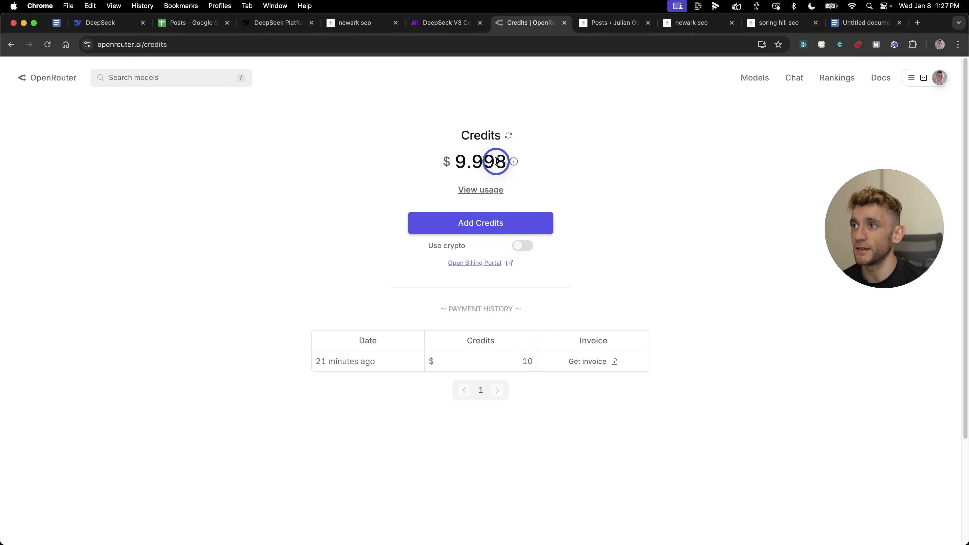
Check the finished run in Make, then preview the el dorado hills seo draft from the WordPress posts list at 110% zoom
{"action": "left_click", "coordinate": [436, 23]}
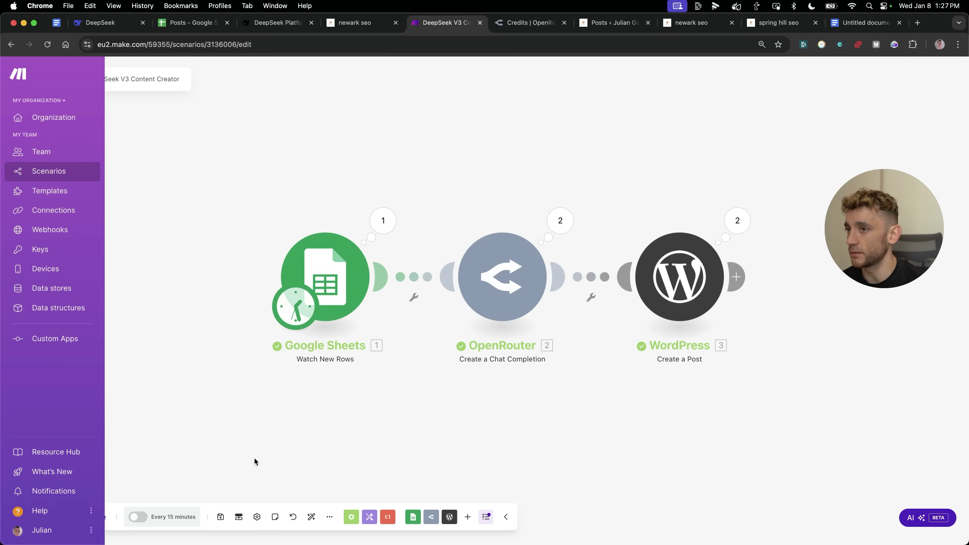
{"action": "left_click", "coordinate": [630, 24]}
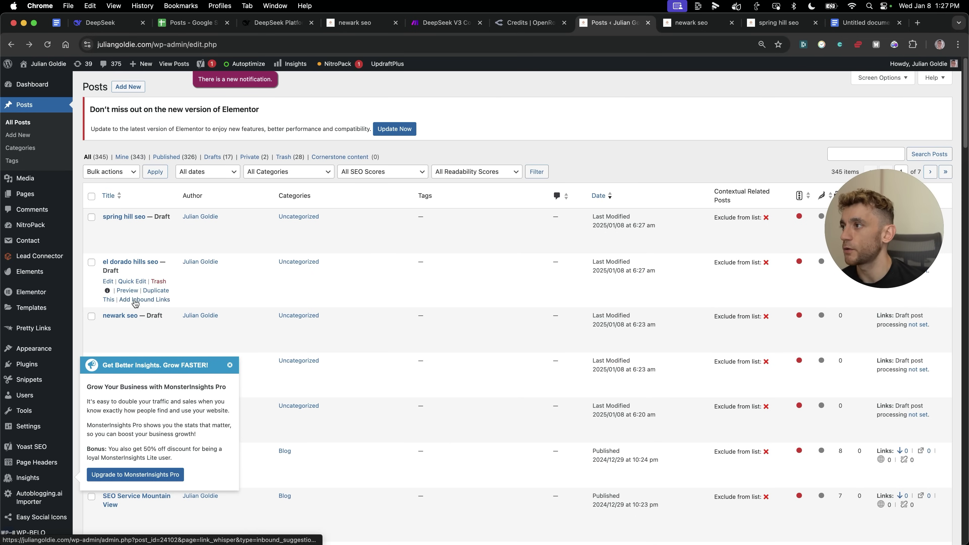
{"action": "left_click", "coordinate": [132, 290]}
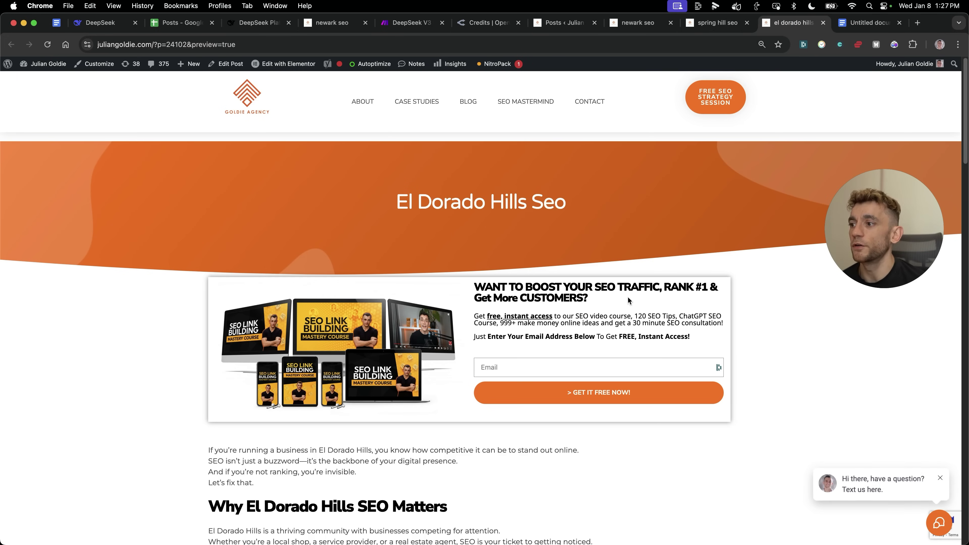
{"action": "scroll", "coordinate": [614, 268], "scroll_direction": "down", "scroll_amount": 9}
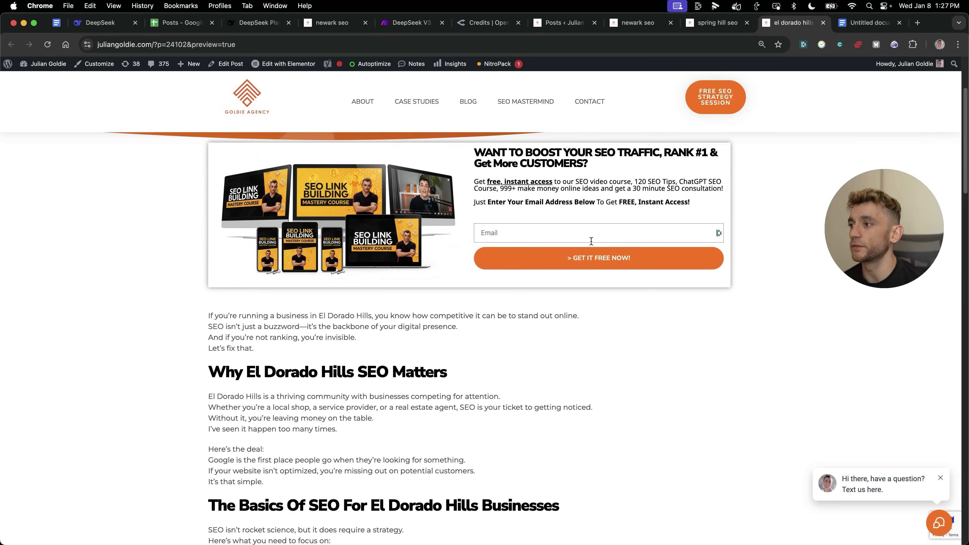
{"action": "scroll", "coordinate": [593, 238], "scroll_direction": "up", "scroll_amount": 5}
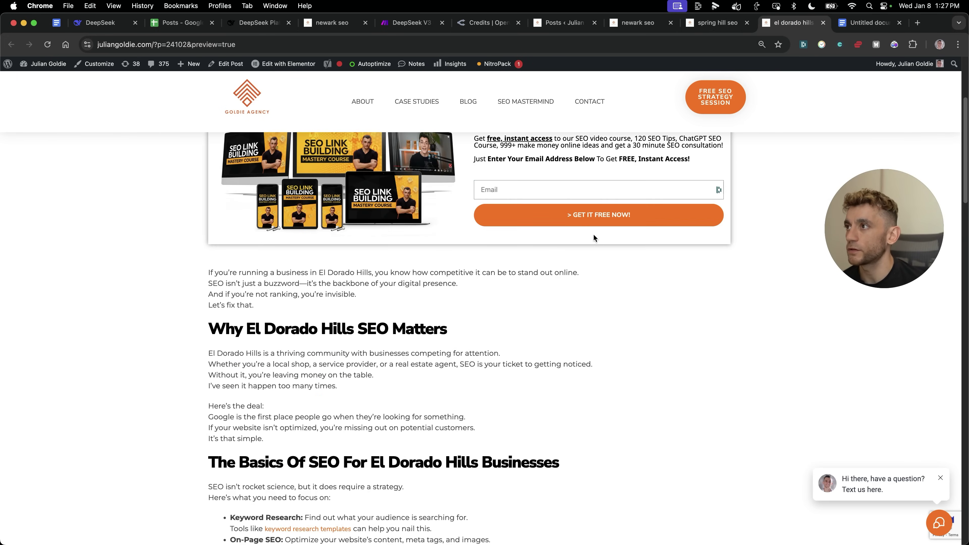
{"action": "key", "text": "super+equal"}
{"action": "key", "text": "super+equal"}
{"action": "scroll", "coordinate": [612, 306], "scroll_direction": "down", "scroll_amount": 4}
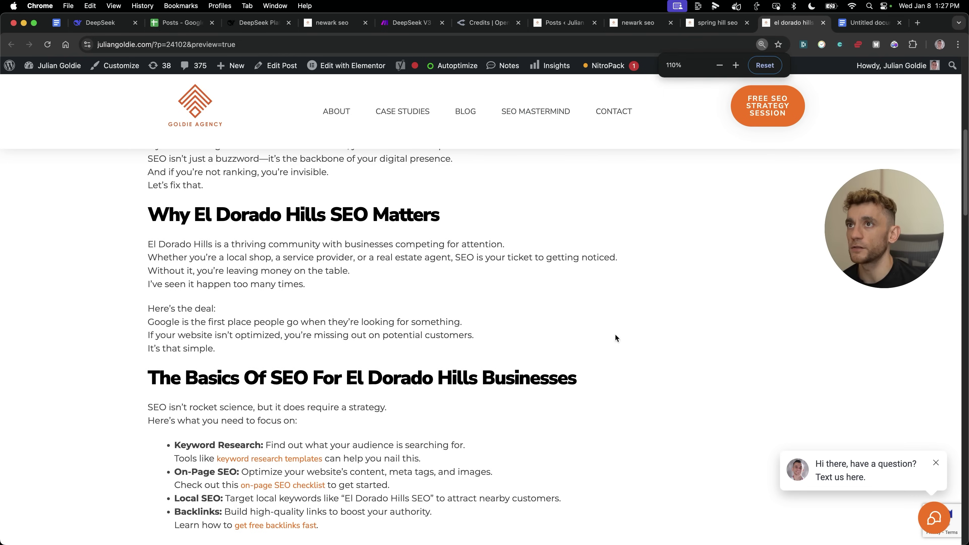
Compare with the earlier newark seo and spring hill seo previews, examining their formatting and opening paragraphs
{"action": "left_click", "coordinate": [652, 22]}
{"action": "scroll", "coordinate": [633, 195], "scroll_direction": "down", "scroll_amount": 15}
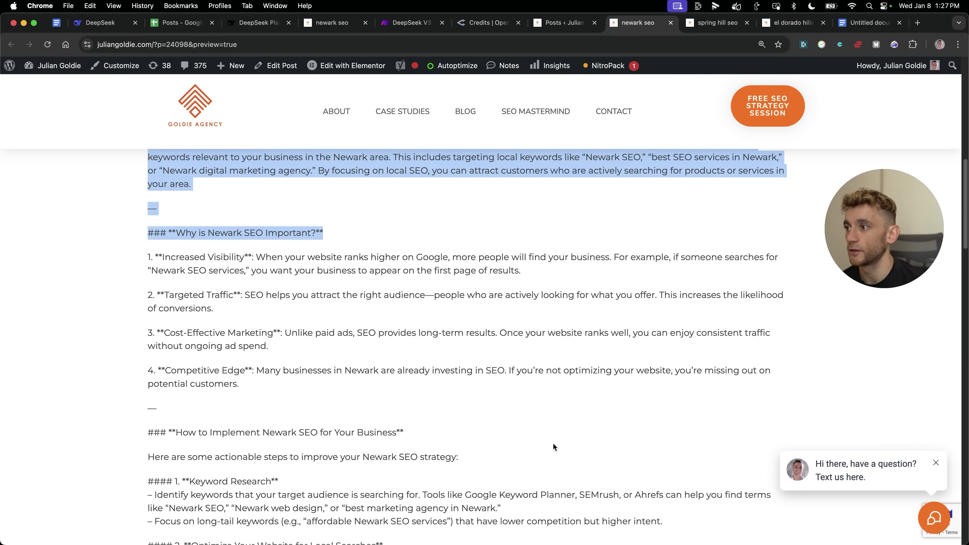
{"action": "left_click", "coordinate": [713, 23]}
{"action": "scroll", "coordinate": [579, 238], "scroll_direction": "up", "scroll_amount": 15}
{"action": "left_click_drag", "start_coordinate": [92, 226], "coordinate": [621, 339]}
{"action": "left_click", "coordinate": [621, 340]}
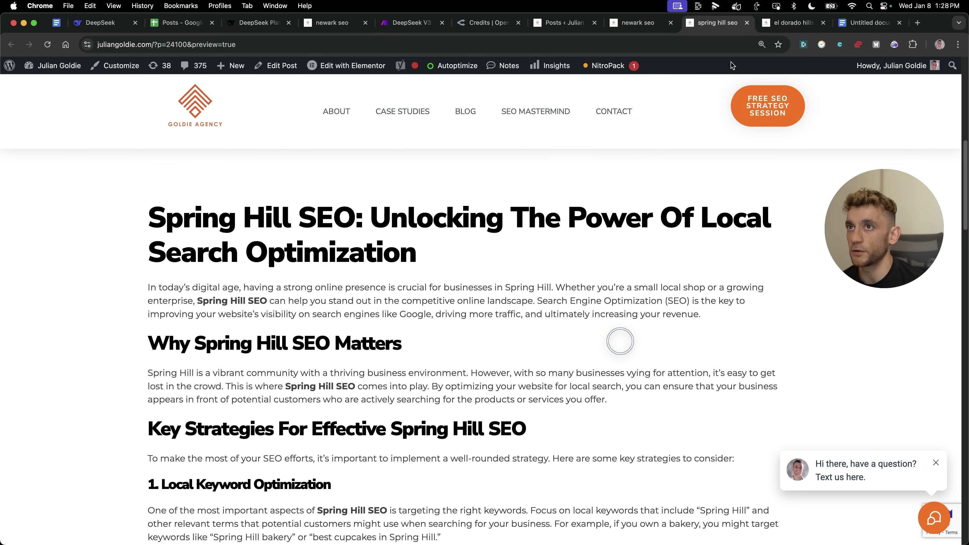
Return to the el dorado hills seo preview and review the article from its introduction through the SEO basics section
{"action": "left_click", "coordinate": [792, 23]}
{"action": "scroll", "coordinate": [331, 307], "scroll_direction": "up", "scroll_amount": 3}
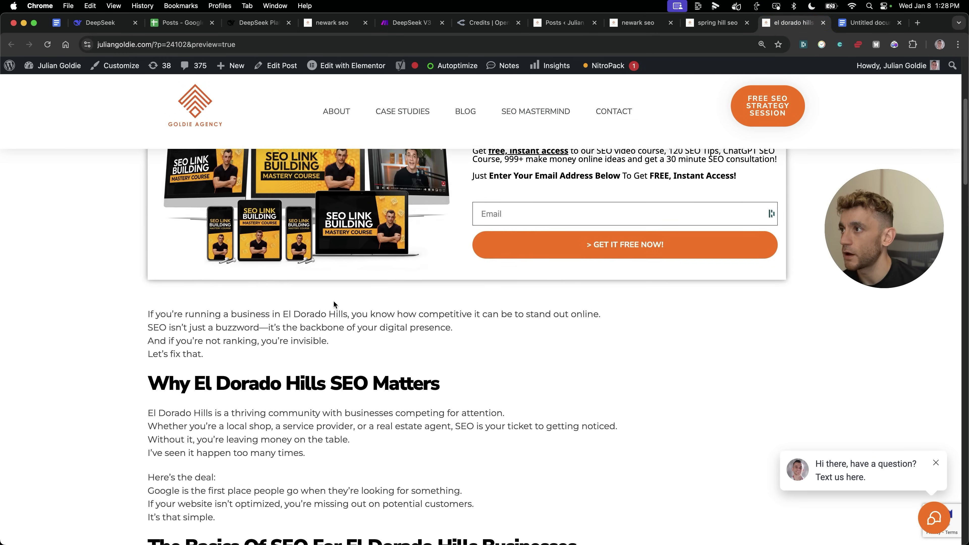
{"action": "scroll", "coordinate": [263, 357], "scroll_direction": "down", "scroll_amount": 2}
{"action": "scroll", "coordinate": [176, 233], "scroll_direction": "up", "scroll_amount": 2}
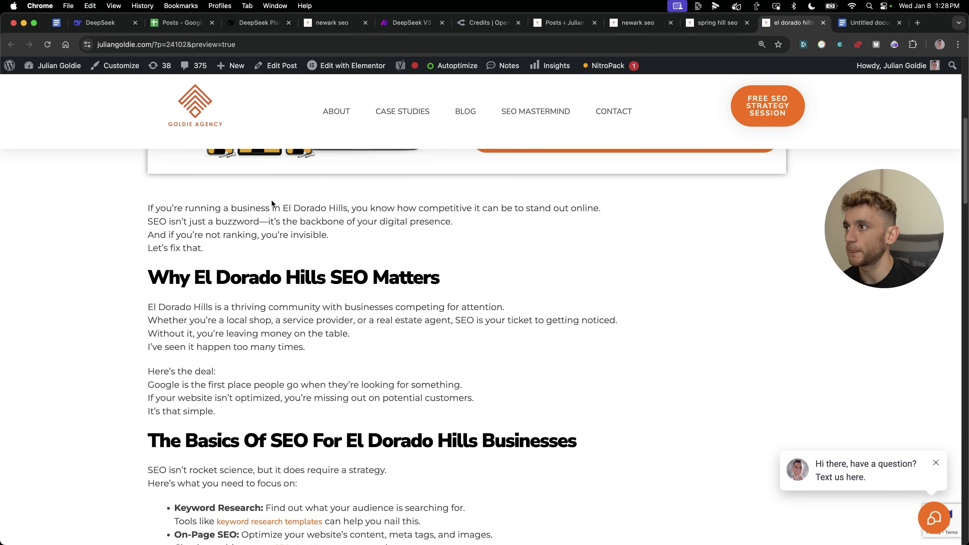
{"action": "scroll", "coordinate": [209, 367], "scroll_direction": "down", "scroll_amount": 5}
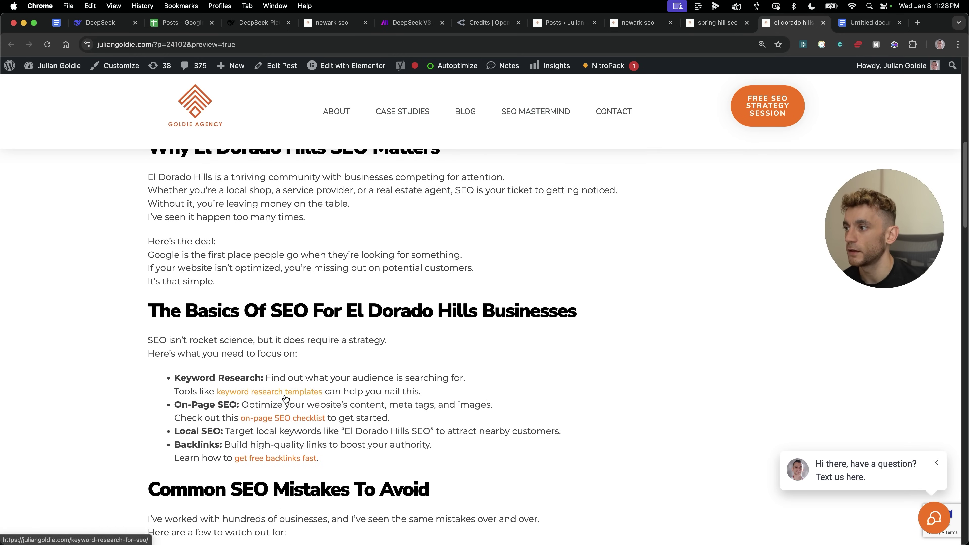
Open the keyword research templates, on-page SEO checklist and get free backlinks fast links in separate tabs, check them, and close them
{"action": "left_click", "coordinate": [285, 397], "text": "super"}
{"action": "left_click", "coordinate": [290, 421], "text": "super"}
{"action": "left_click", "coordinate": [296, 459], "text": "super"}
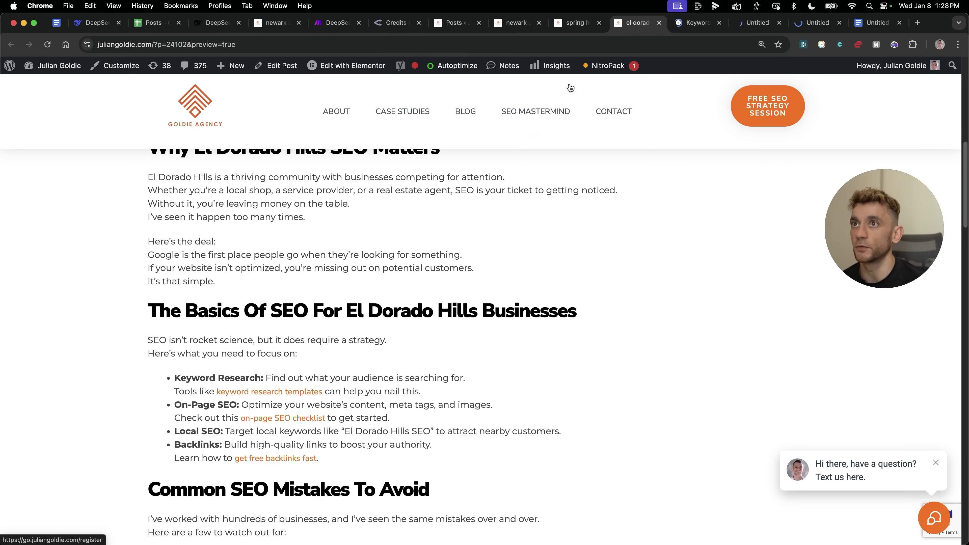
{"action": "left_click", "coordinate": [695, 25]}
{"action": "key", "text": "super+w"}
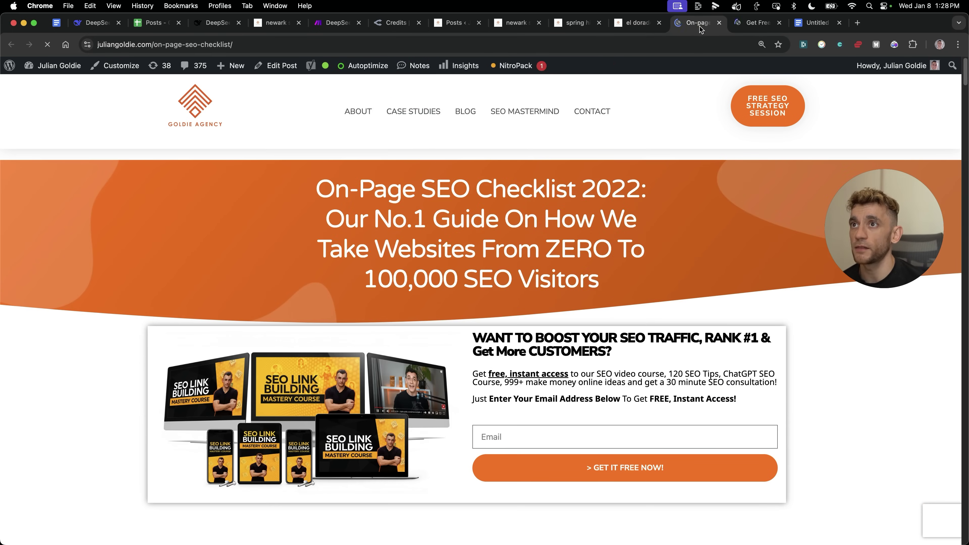
{"action": "key", "text": "super+w"}
{"action": "key", "text": "super+w"}
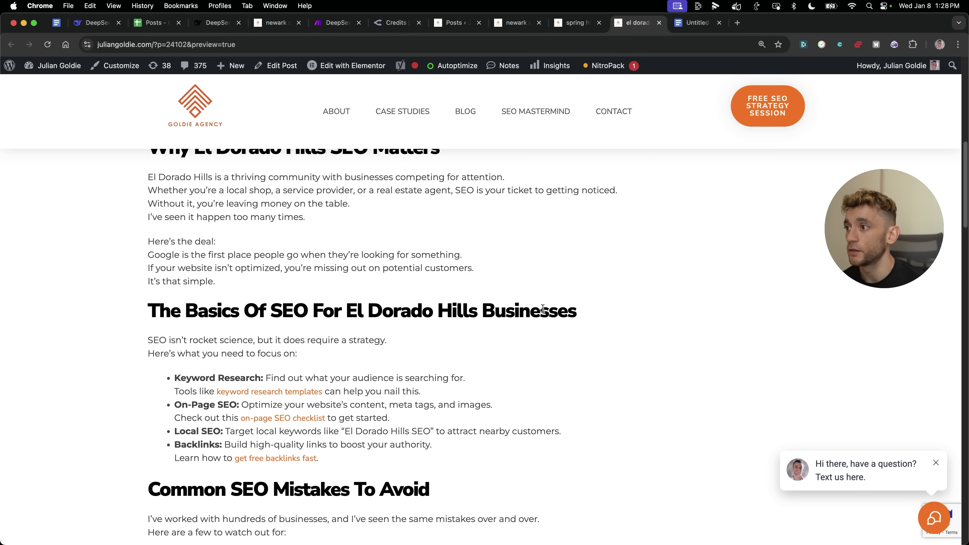
Review the el dorado hills seo preview from the SEO basics list through the goal-setting tips to the Why You Need An SEO Agency heading
{"action": "left_click_drag", "start_coordinate": [164, 376], "coordinate": [498, 469]}
{"action": "left_click", "coordinate": [497, 470]}
{"action": "scroll", "coordinate": [497, 470], "scroll_direction": "down", "scroll_amount": 9}
{"action": "scroll", "coordinate": [358, 299], "scroll_direction": "up", "scroll_amount": 7}
{"action": "scroll", "coordinate": [255, 363], "scroll_direction": "down", "scroll_amount": 12}
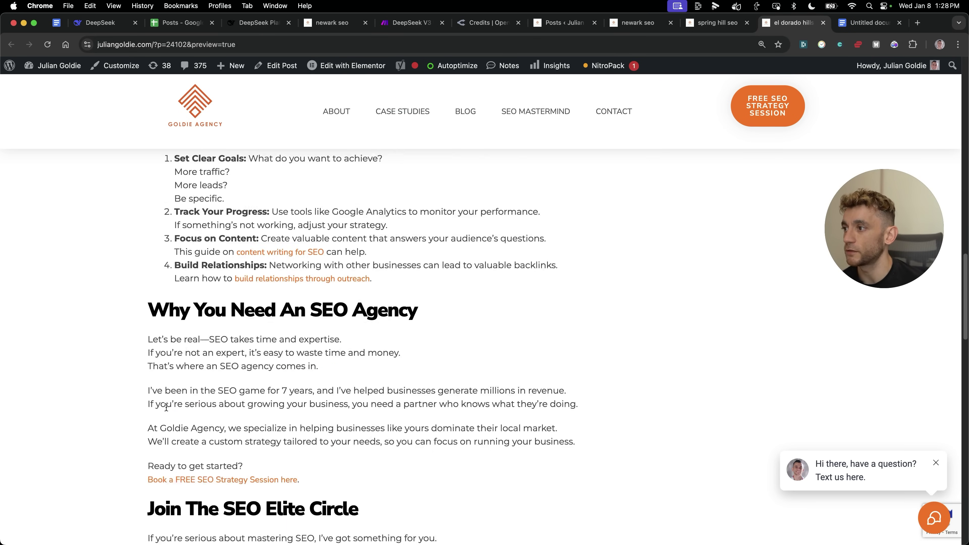
{"action": "scroll", "coordinate": [153, 180], "scroll_direction": "up", "scroll_amount": 1}
{"action": "left_click_drag", "start_coordinate": [147, 178], "coordinate": [432, 381]}
{"action": "scroll", "coordinate": [401, 363], "scroll_direction": "down", "scroll_amount": 4}
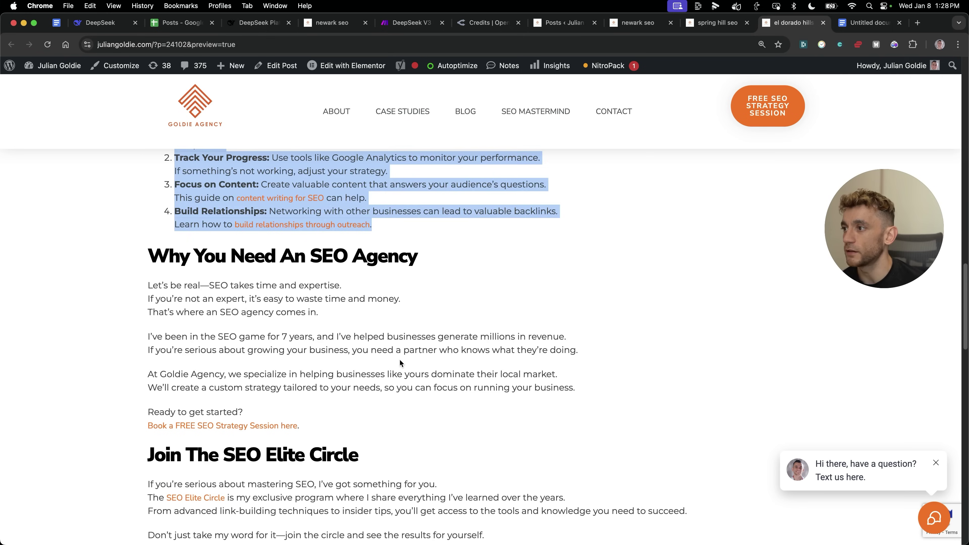
{"action": "triple_click", "coordinate": [378, 257]}
{"action": "left_click_drag", "start_coordinate": [147, 253], "coordinate": [443, 270]}
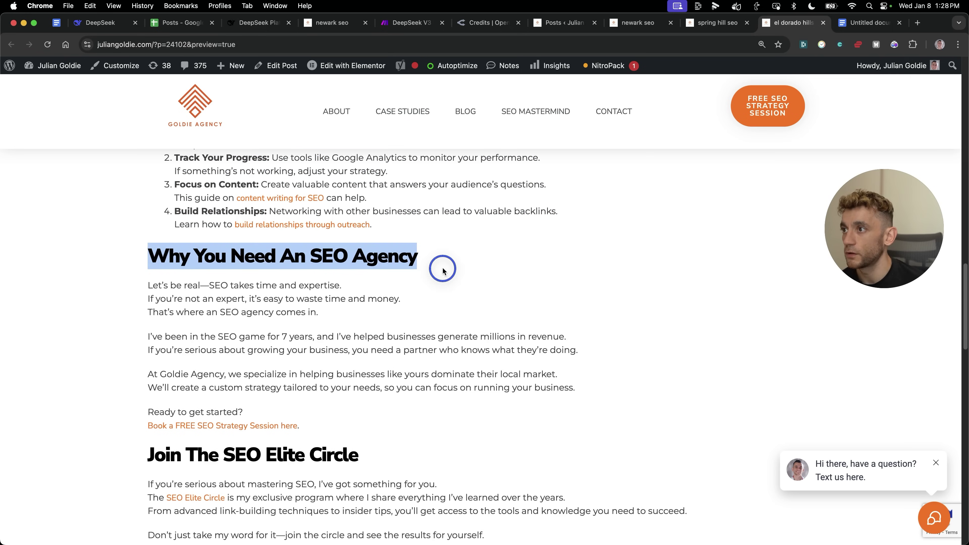
Check the FREE SEO Strategy Session link below the agency section in a separate tab and close that tab
{"action": "scroll", "coordinate": [315, 281], "scroll_direction": "down", "scroll_amount": 1}
{"action": "left_click", "coordinate": [242, 423], "text": "super"}
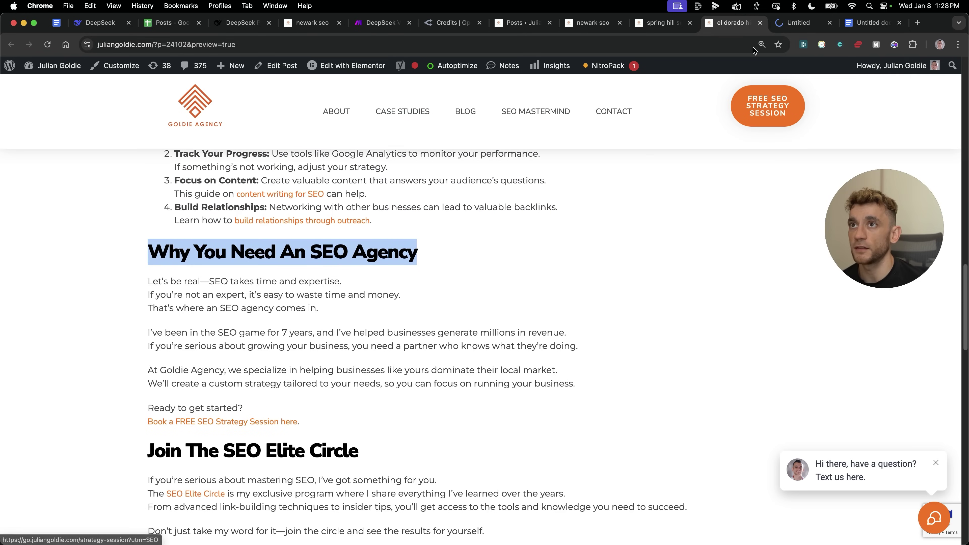
{"action": "left_click", "coordinate": [792, 26]}
{"action": "key", "text": "super+w"}
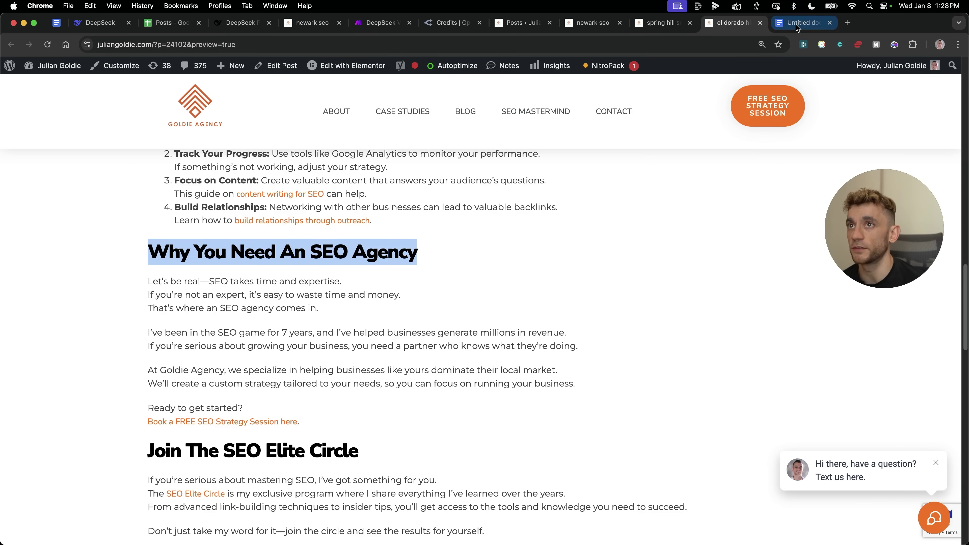
Examine the Join The SEO Elite Circle and Final Thoughts sections, and return to the article's introduction
{"action": "scroll", "coordinate": [482, 339], "scroll_direction": "down", "scroll_amount": 4}
{"action": "left_click_drag", "start_coordinate": [142, 289], "coordinate": [560, 391]}
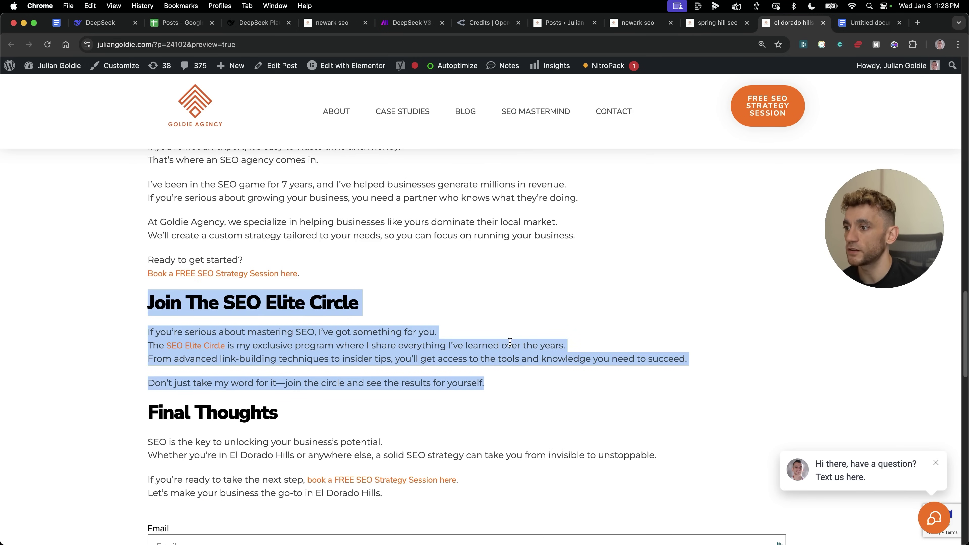
{"action": "scroll", "coordinate": [620, 300], "scroll_direction": "up", "scroll_amount": 15}
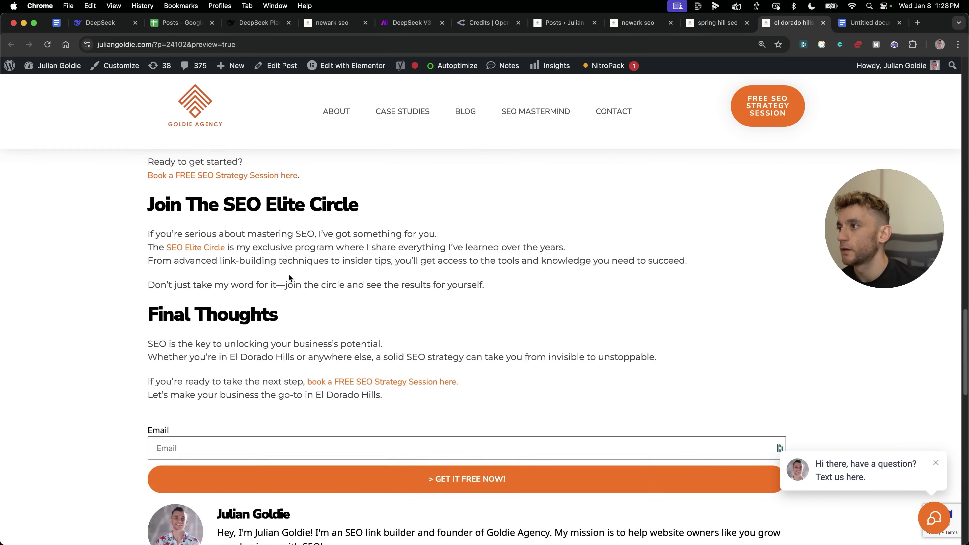
{"action": "scroll", "coordinate": [288, 276], "scroll_direction": "up", "scroll_amount": 10}
{"action": "scroll", "coordinate": [288, 274], "scroll_direction": "up", "scroll_amount": 14}
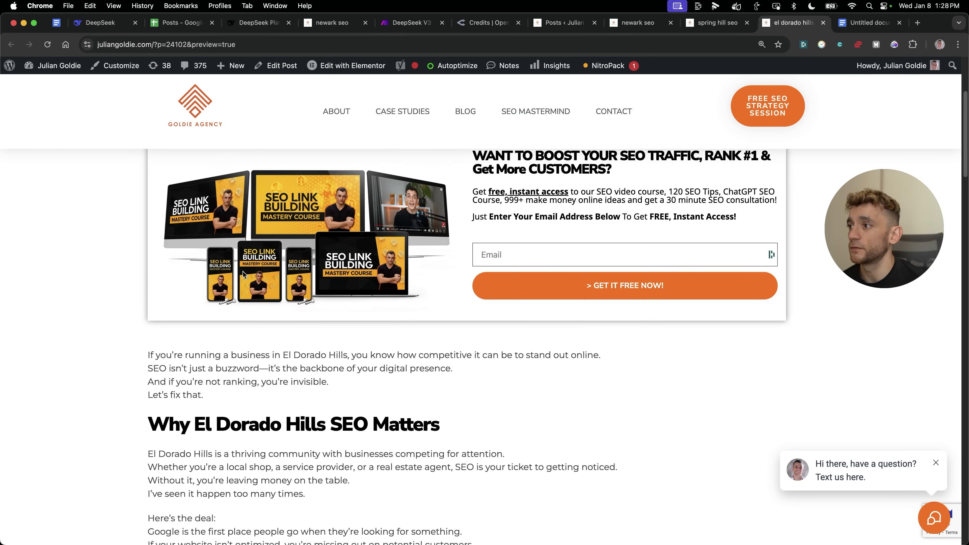
Check the remaining credit balance on the OpenRouter Credits page
{"action": "left_click", "coordinate": [490, 27]}
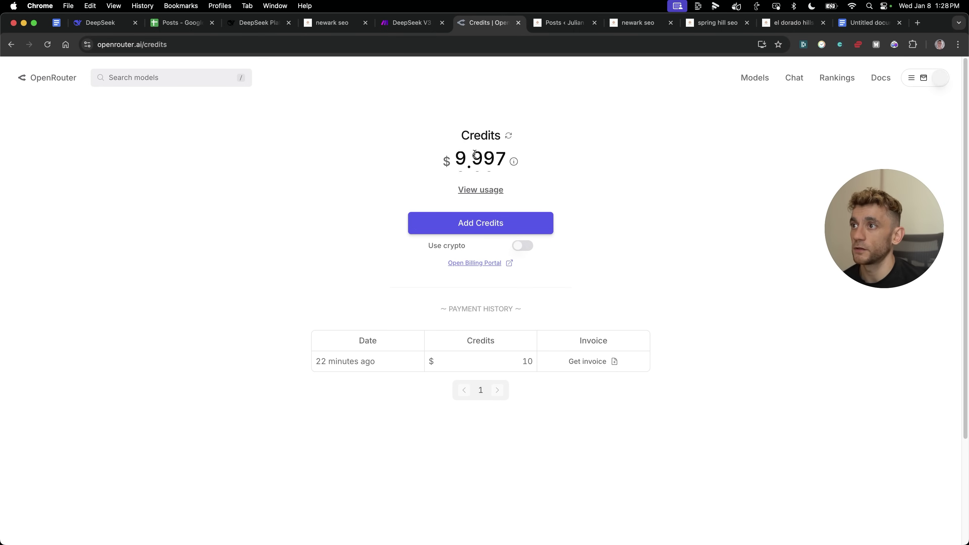
{"action": "left_click_drag", "start_coordinate": [454, 161], "coordinate": [528, 160]}
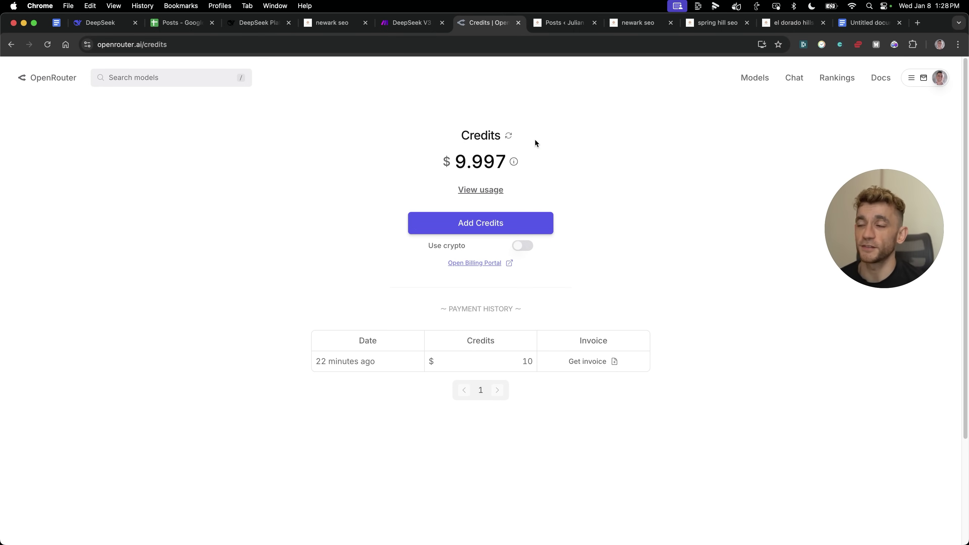
{"action": "left_click_drag", "start_coordinate": [506, 162], "coordinate": [495, 162]}
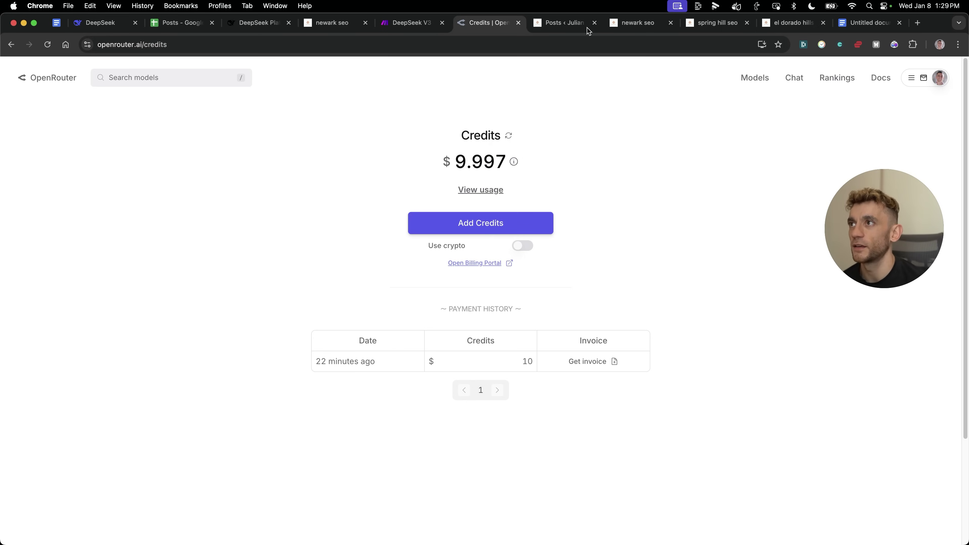
Place the Make tab after OpenRouter, close the WordPress posts and later draft preview tabs, and recheck the OpenRouter credits
{"action": "left_click_drag", "start_coordinate": [410, 23], "coordinate": [469, 25]}
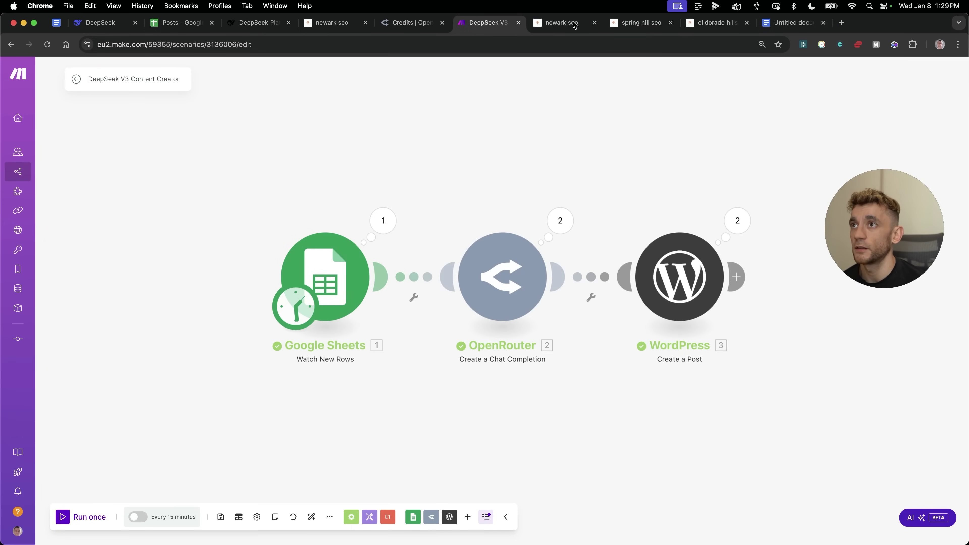
{"action": "left_click", "coordinate": [594, 23]}
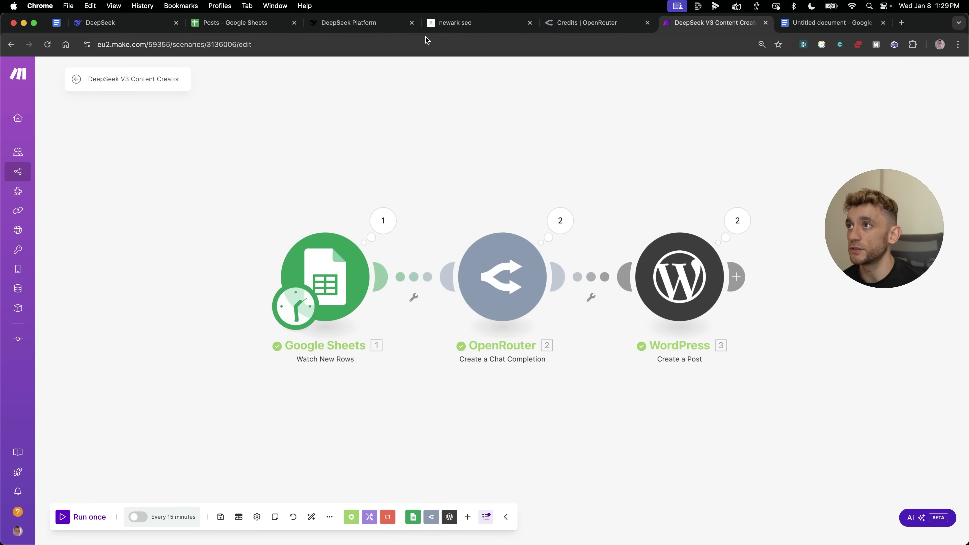
{"action": "left_click", "coordinate": [591, 27]}
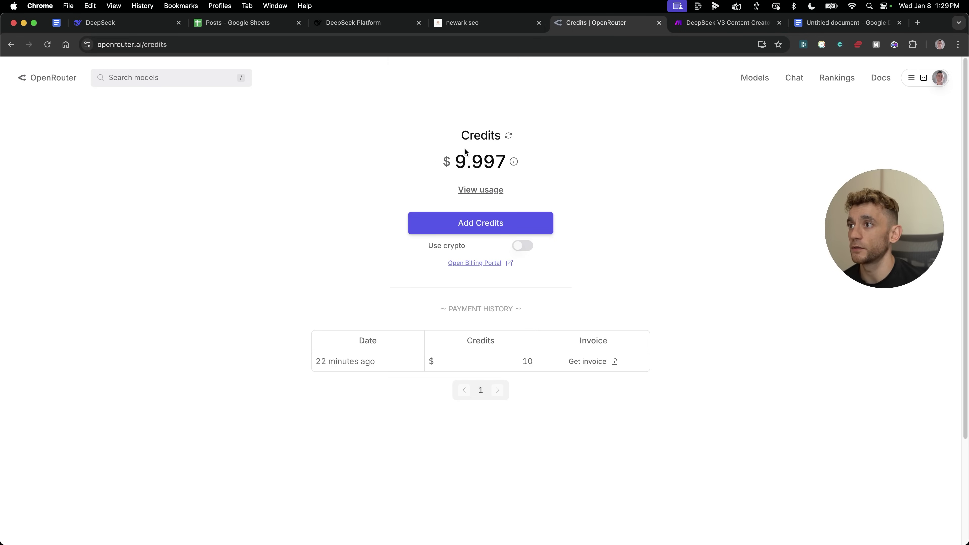
{"action": "left_click_drag", "start_coordinate": [465, 152], "coordinate": [562, 160]}
{"action": "left_click", "coordinate": [639, 150]}
Return to the DeepSeek V3 Content Creator scenario in Make and browse the apps available for a new module without adding one
{"action": "left_click", "coordinate": [681, 33]}
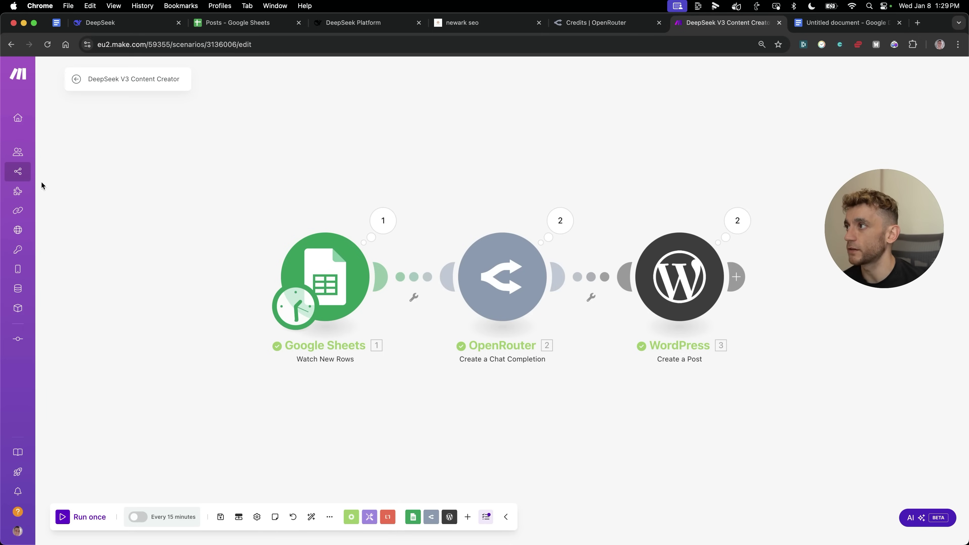
{"action": "right_click", "coordinate": [369, 151]}
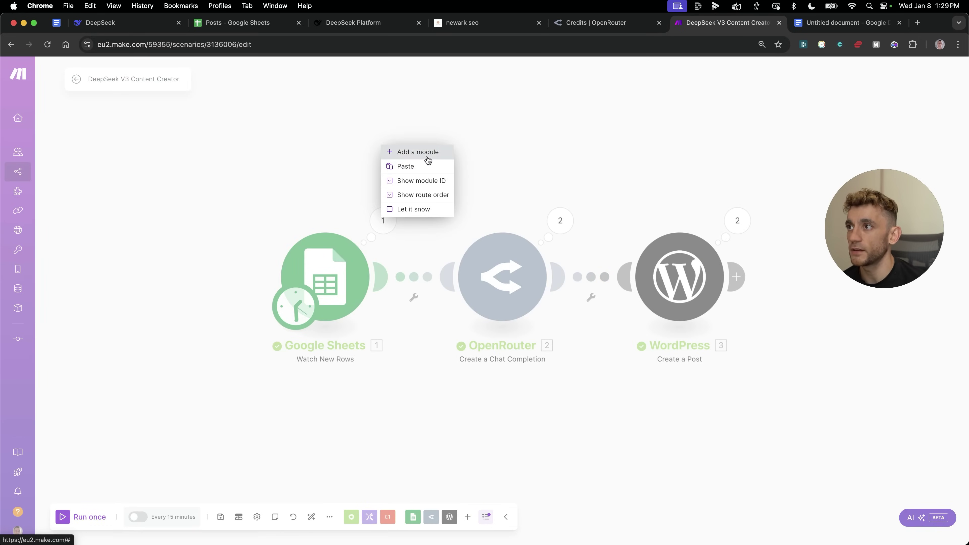
{"action": "left_click", "coordinate": [427, 157]}
{"action": "left_click", "coordinate": [410, 166]}
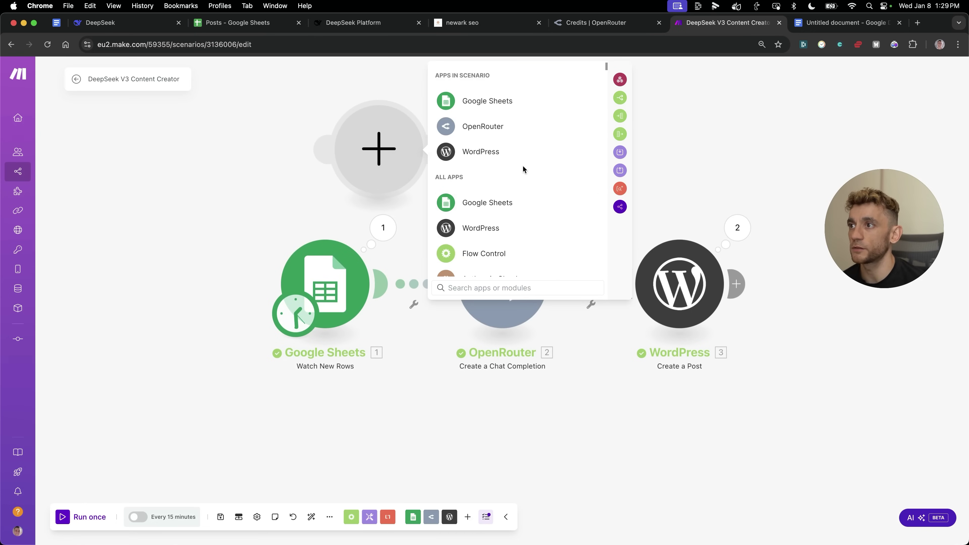
{"action": "scroll", "coordinate": [508, 172], "scroll_direction": "down", "scroll_amount": 5}
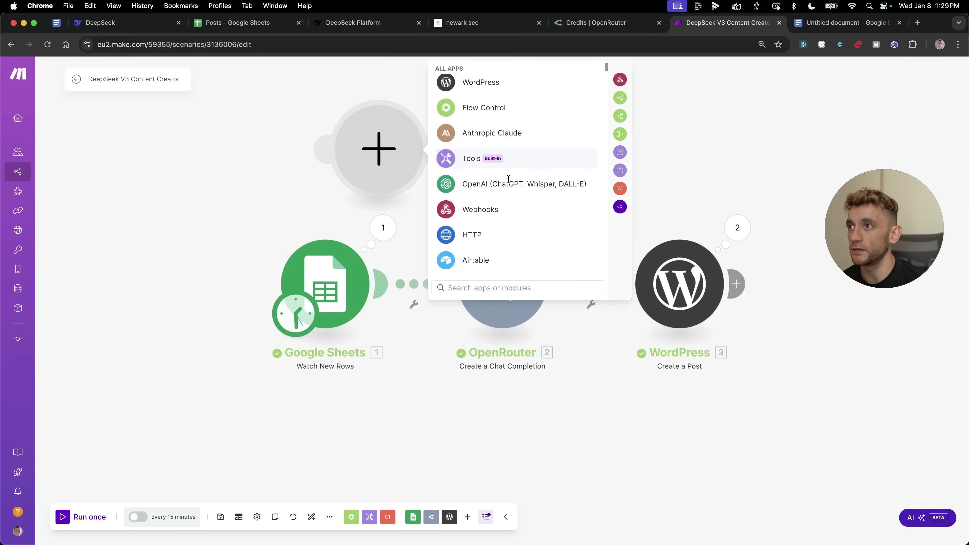
{"action": "scroll", "coordinate": [495, 149], "scroll_direction": "down", "scroll_amount": 5}
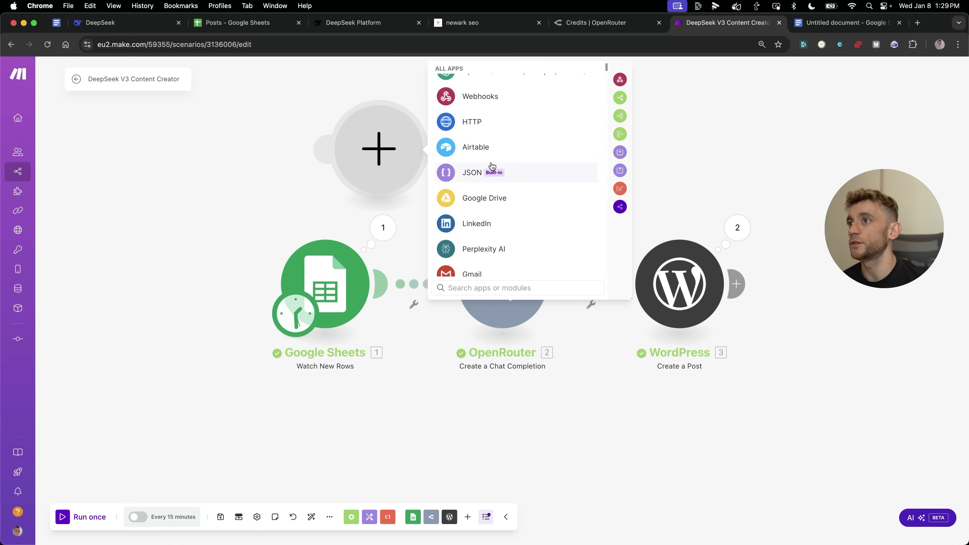
{"action": "scroll", "coordinate": [492, 145], "scroll_direction": "down", "scroll_amount": 2}
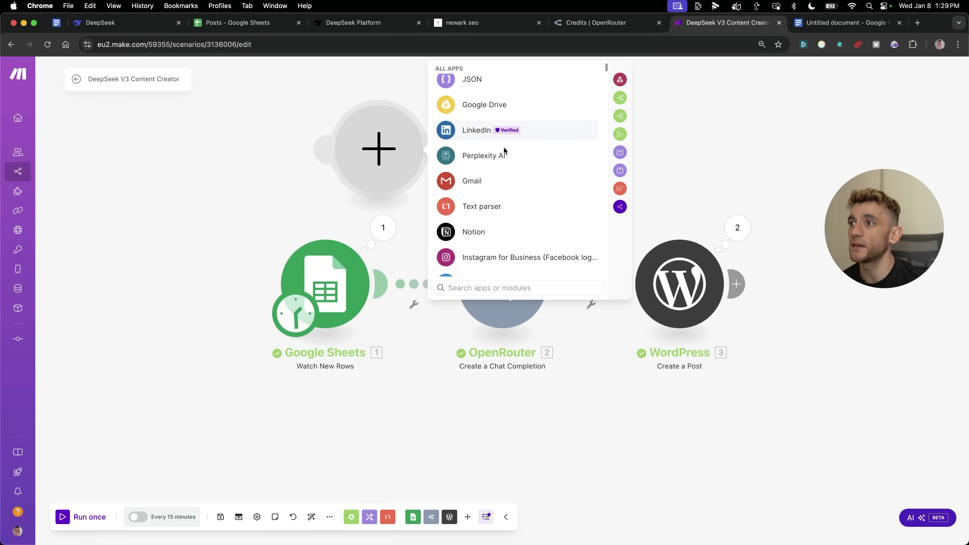
{"action": "scroll", "coordinate": [496, 206], "scroll_direction": "down", "scroll_amount": 6}
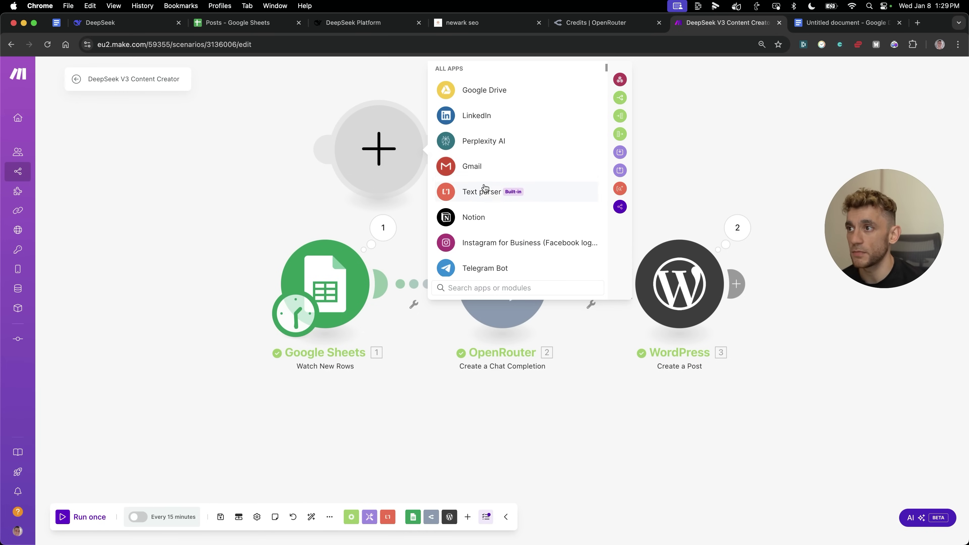
{"action": "scroll", "coordinate": [500, 237], "scroll_direction": "down", "scroll_amount": 15}
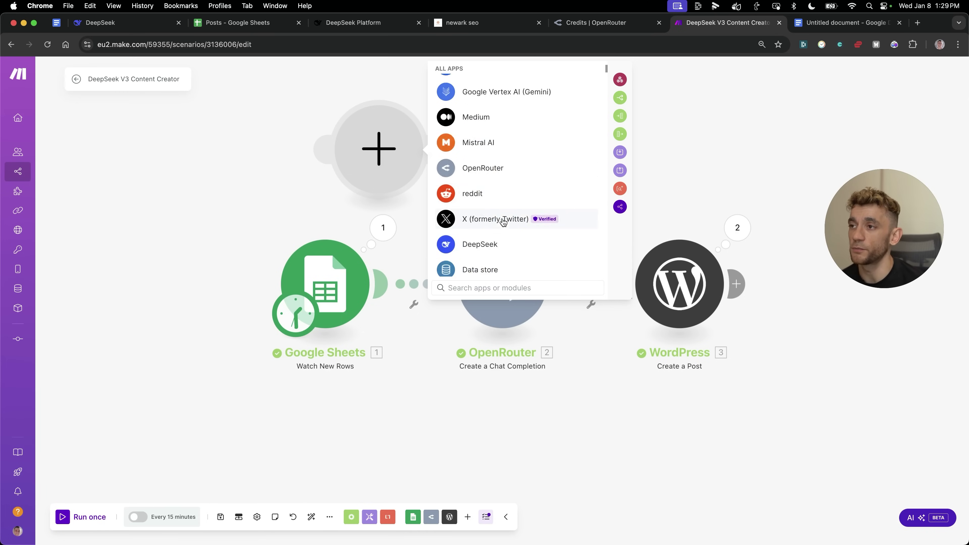
{"action": "scroll", "coordinate": [496, 260], "scroll_direction": "down", "scroll_amount": 15}
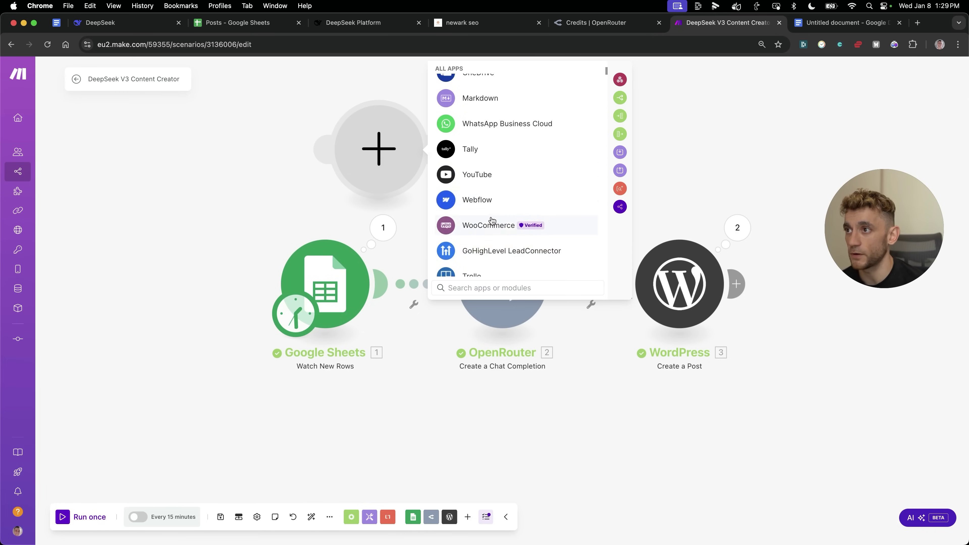
{"action": "scroll", "coordinate": [500, 217], "scroll_direction": "up", "scroll_amount": 15}
{"action": "scroll", "coordinate": [521, 212], "scroll_direction": "down", "scroll_amount": 2}
{"action": "left_click", "coordinate": [253, 228]}
{"action": "right_click", "coordinate": [383, 140]}
{"action": "left_click", "coordinate": [419, 160]}
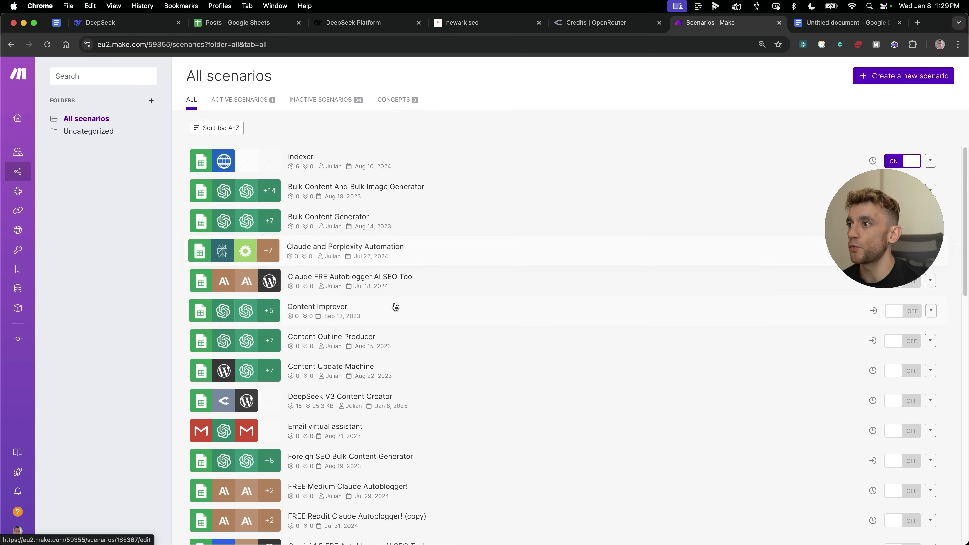
Look through the list of all Make scenarios, open the Indexer scenario and go back to the list
{"action": "scroll", "coordinate": [396, 307], "scroll_direction": "down", "scroll_amount": 15}
{"action": "scroll", "coordinate": [370, 299], "scroll_direction": "up", "scroll_amount": 10}
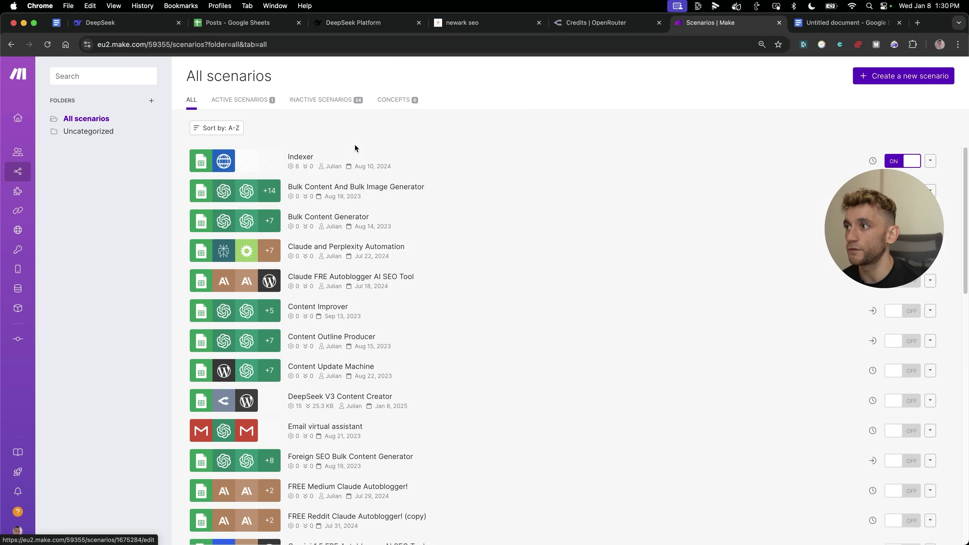
{"action": "scroll", "coordinate": [390, 303], "scroll_direction": "down", "scroll_amount": 3}
{"action": "scroll", "coordinate": [390, 302], "scroll_direction": "down", "scroll_amount": 14}
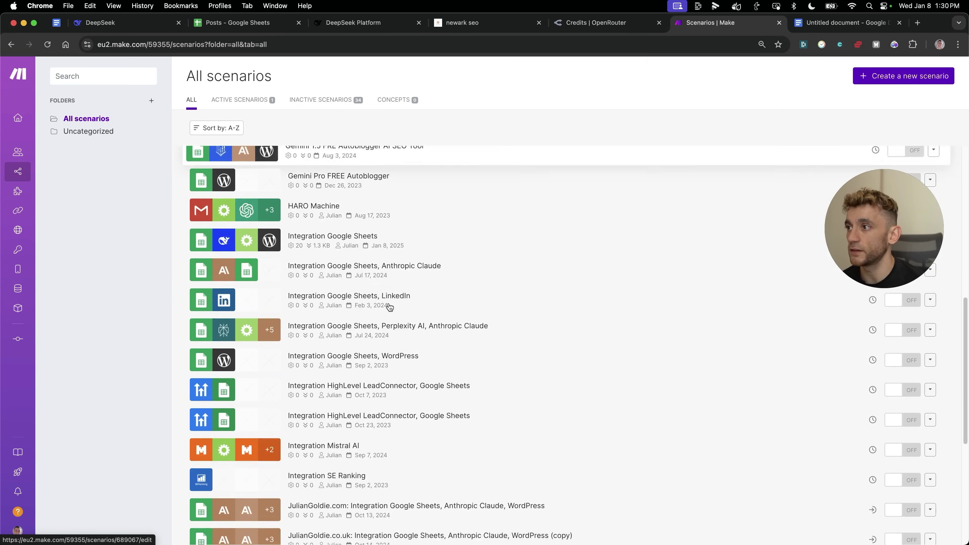
{"action": "scroll", "coordinate": [388, 314], "scroll_direction": "up", "scroll_amount": 17}
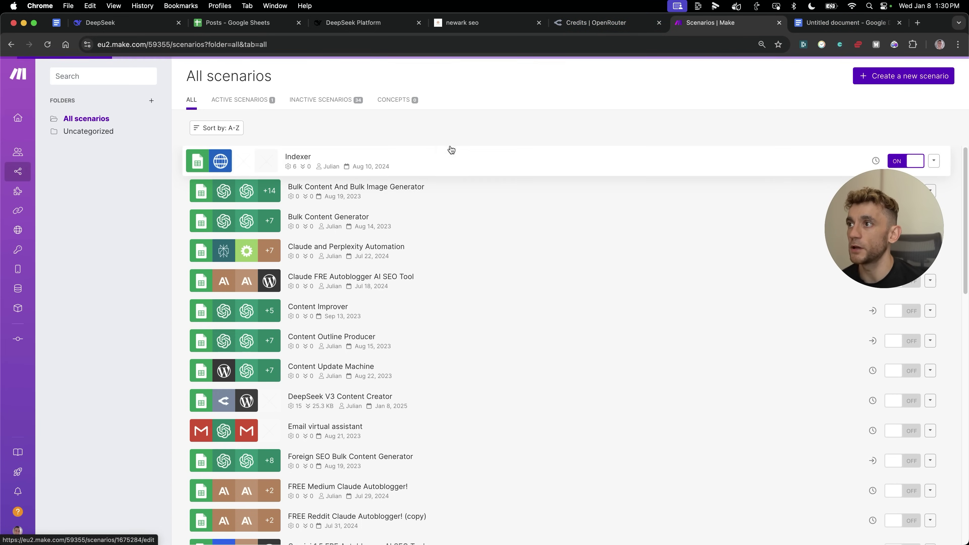
{"action": "left_click", "coordinate": [451, 149]}
{"action": "key", "text": "super+bracketleft"}
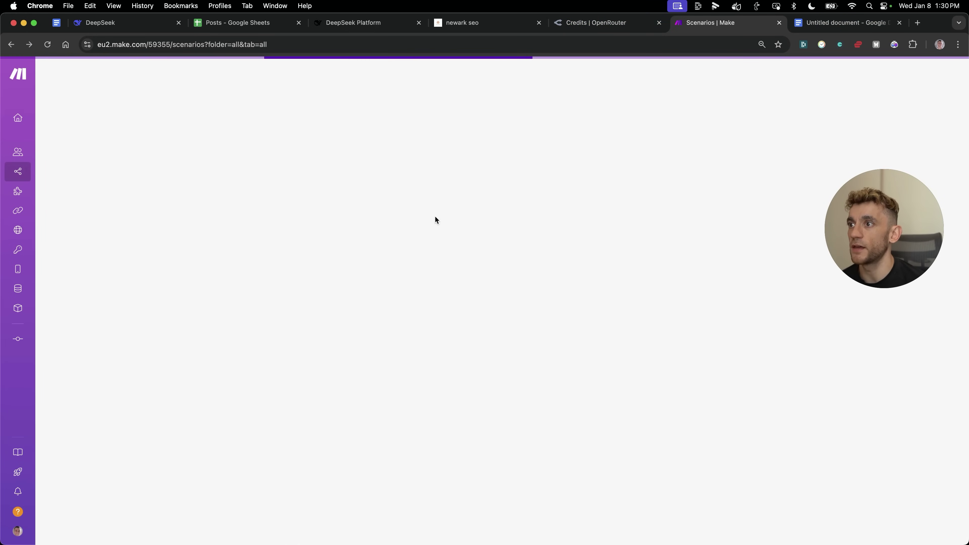
Open the Bulk Content Generator scenario, look at its blueprint export and import options, and return to the scenarios list
{"action": "left_click", "coordinate": [344, 220]}
{"action": "left_click", "coordinate": [315, 517]}
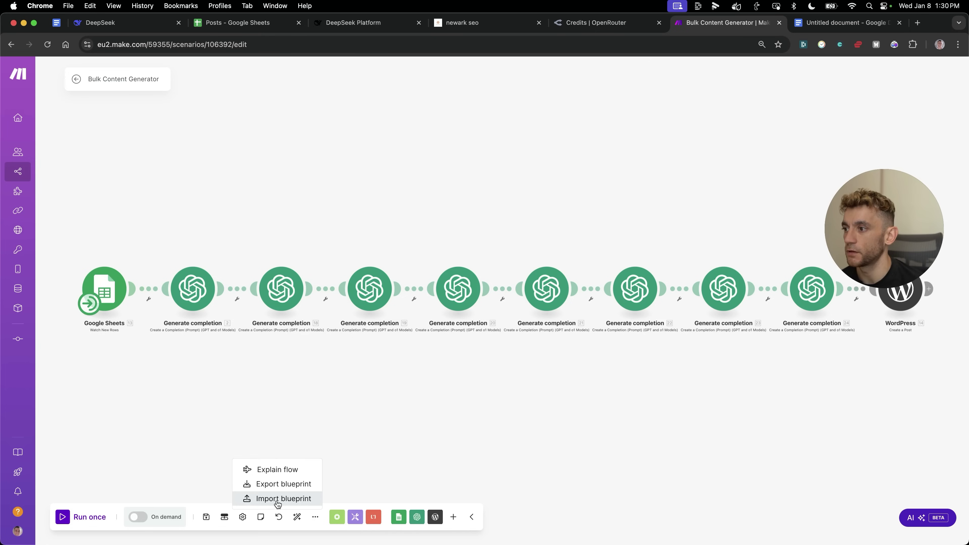
{"action": "left_click", "coordinate": [315, 516]}
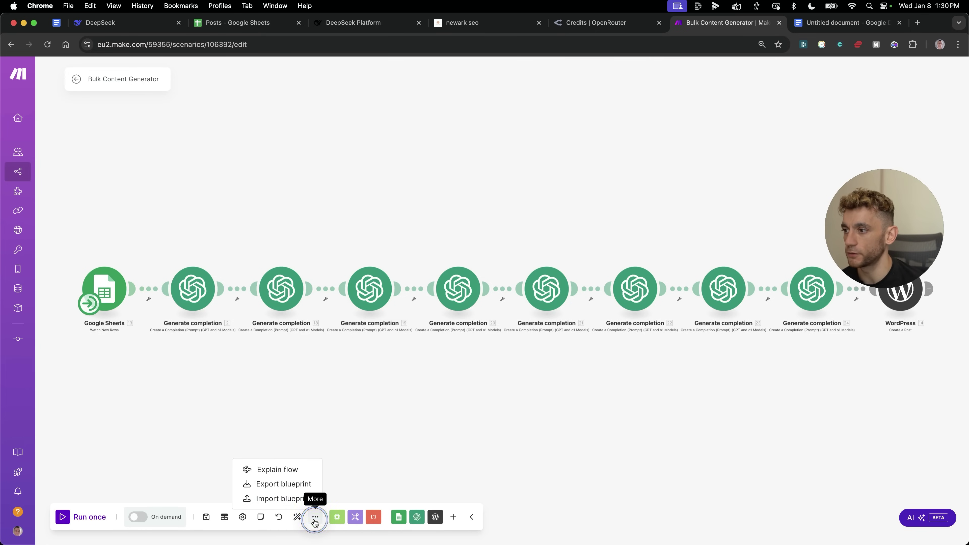
{"action": "left_click", "coordinate": [314, 518]}
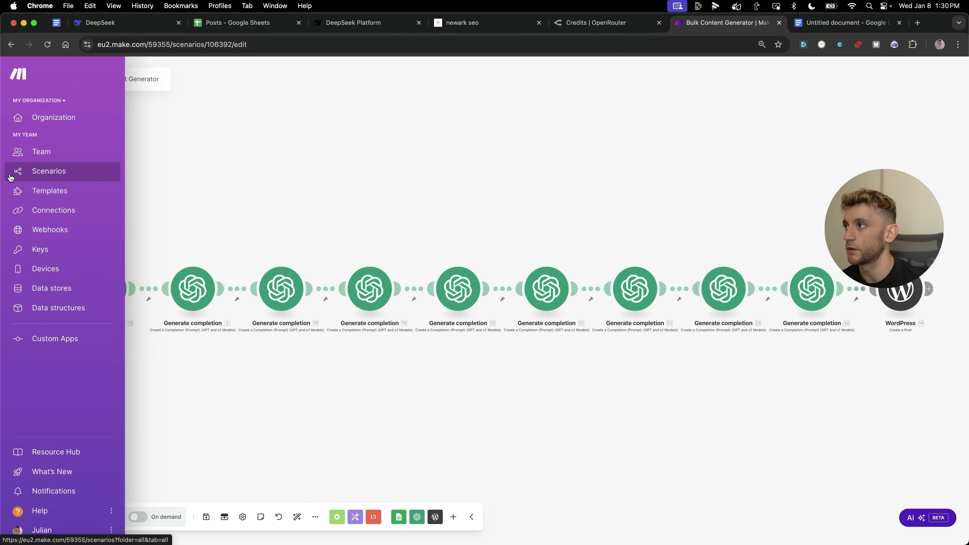
{"action": "left_click", "coordinate": [21, 173]}
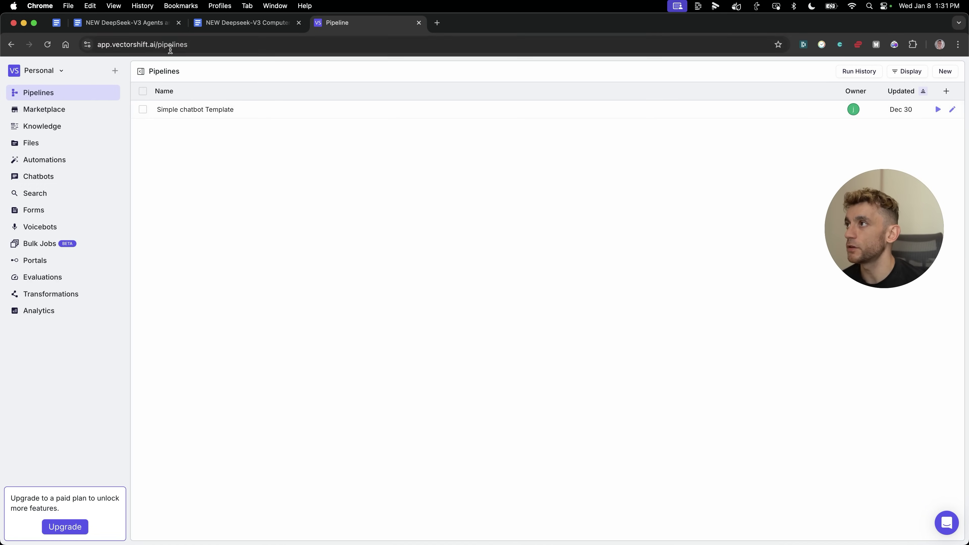
In VectorShift, open the Simple chatbot Template pipeline for editing
{"action": "left_click", "coordinate": [209, 110]}
{"action": "left_click", "coordinate": [244, 144]}
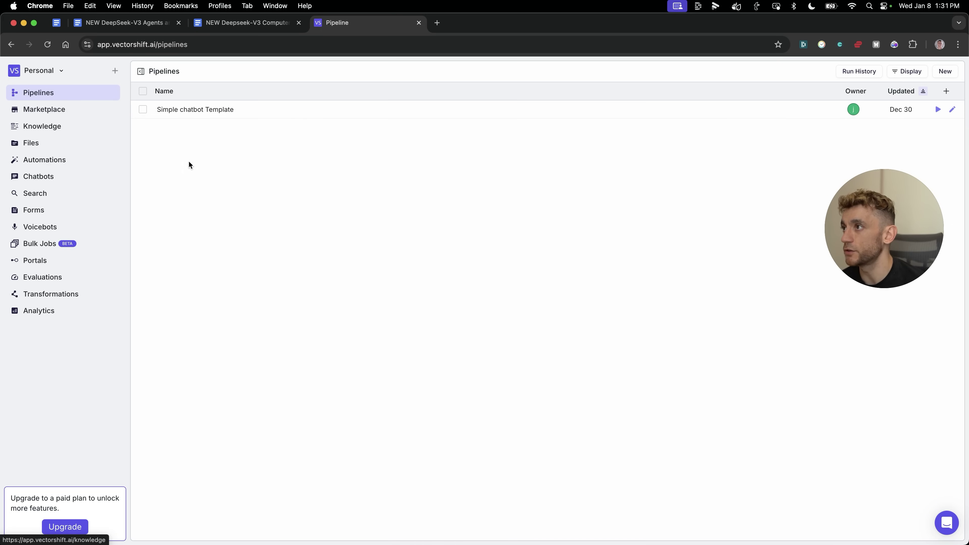
{"action": "left_click", "coordinate": [721, 107]}
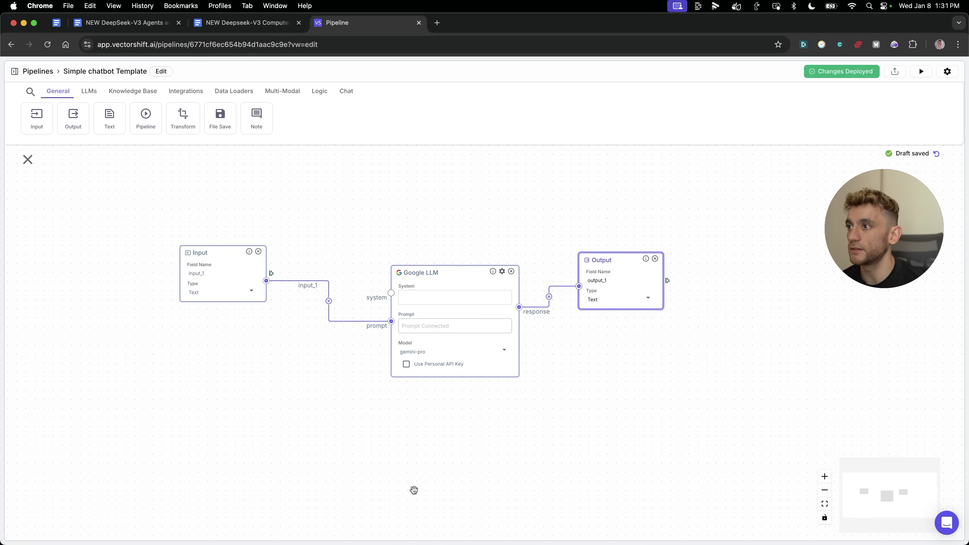
Add a Custom LLM node to the pipeline canvas between the Input node and the Google LLM node
{"action": "left_click_drag", "start_coordinate": [414, 489], "coordinate": [406, 454]}
{"action": "left_click", "coordinate": [89, 91]}
{"action": "left_click_drag", "start_coordinate": [373, 118], "coordinate": [318, 289]}
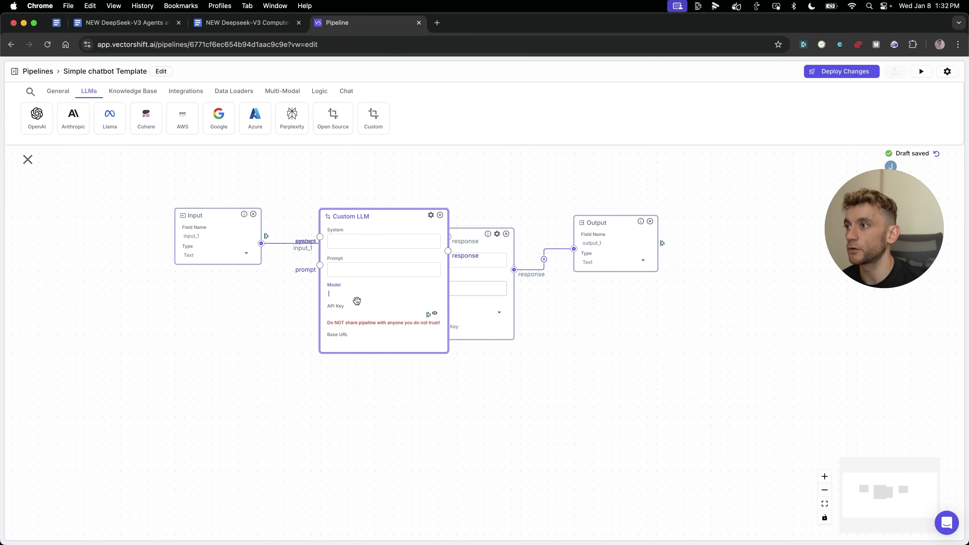
Remove the Custom LLM node from the pipeline canvas
{"action": "left_click", "coordinate": [360, 306]}
{"action": "left_click", "coordinate": [692, 298]}
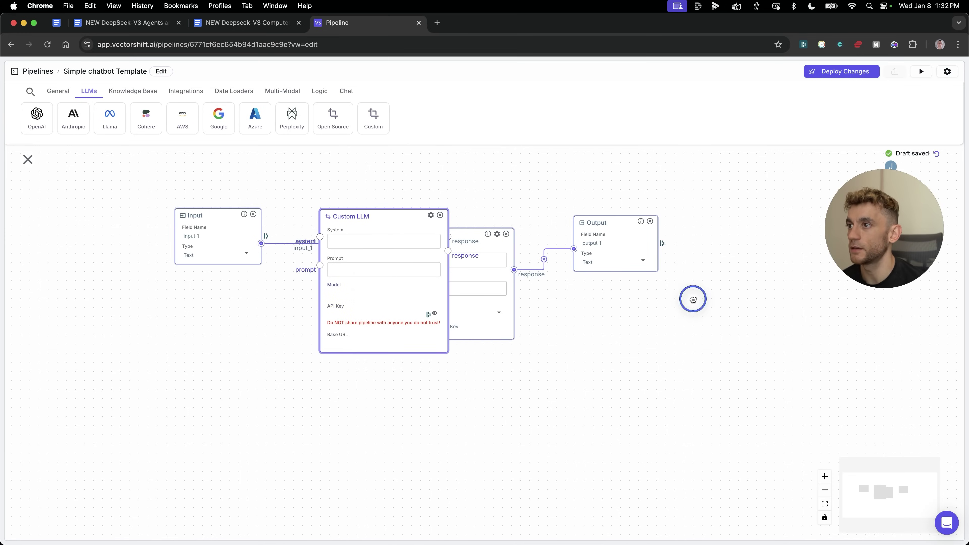
{"action": "left_click", "coordinate": [440, 216]}
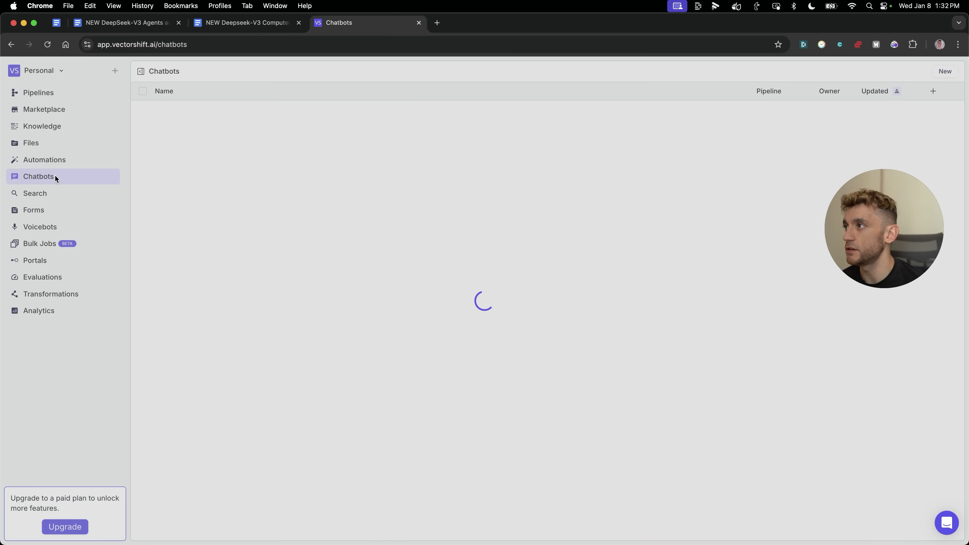
Look at the Automations and Chatbots pages and browse the templates offered for creating a new pipeline
{"action": "left_click", "coordinate": [64, 161]}
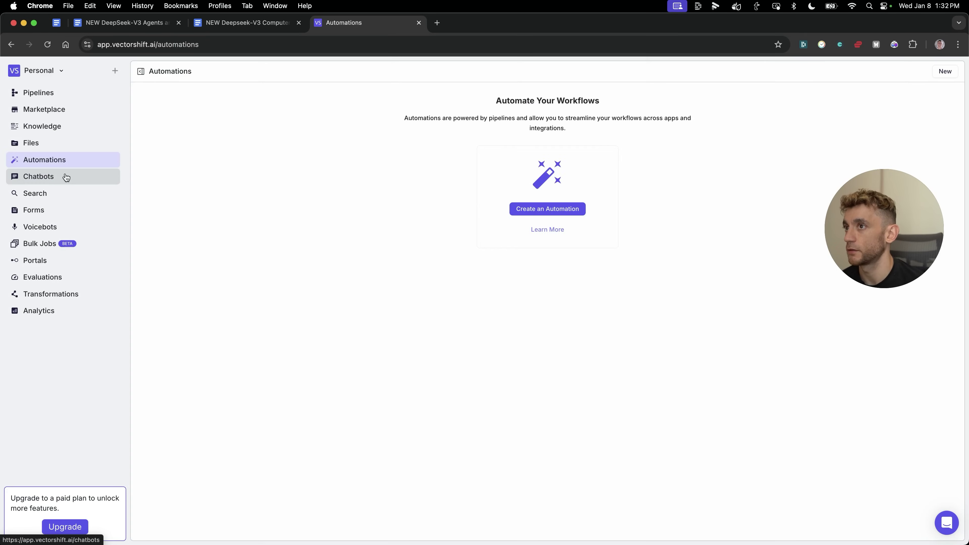
{"action": "left_click", "coordinate": [66, 176]}
{"action": "left_click", "coordinate": [59, 94]}
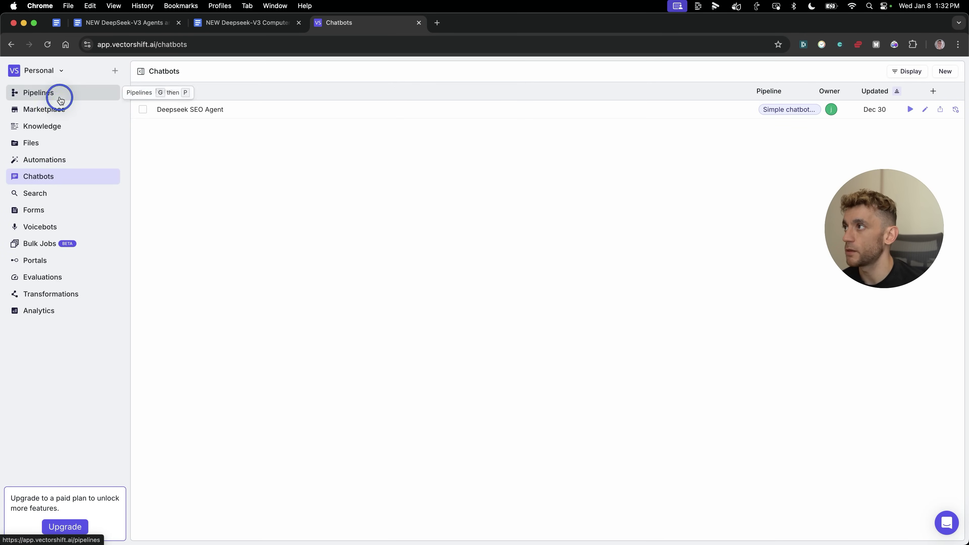
{"action": "key", "text": "n"}
{"action": "left_click", "coordinate": [422, 245]}
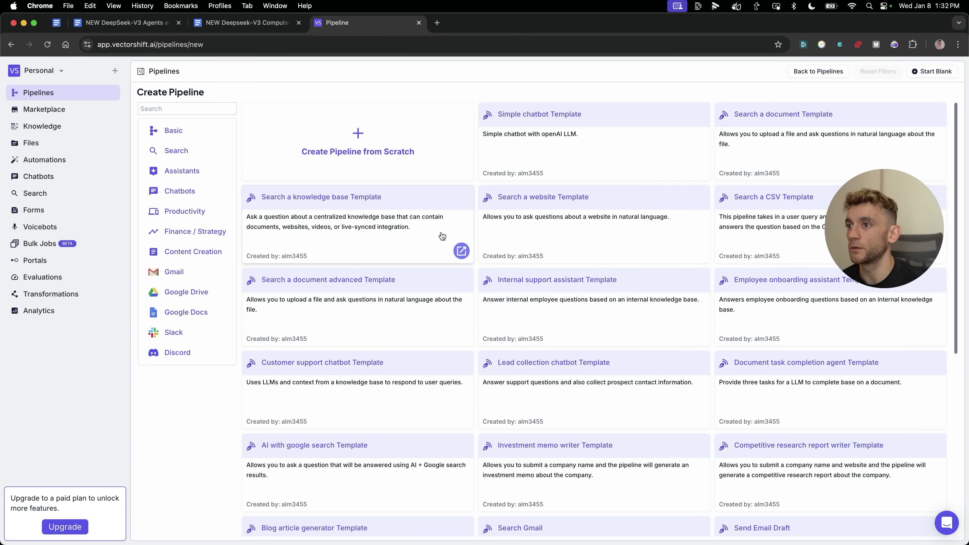
{"action": "scroll", "coordinate": [450, 237], "scroll_direction": "down", "scroll_amount": 8}
{"action": "scroll", "coordinate": [441, 241], "scroll_direction": "up", "scroll_amount": 8}
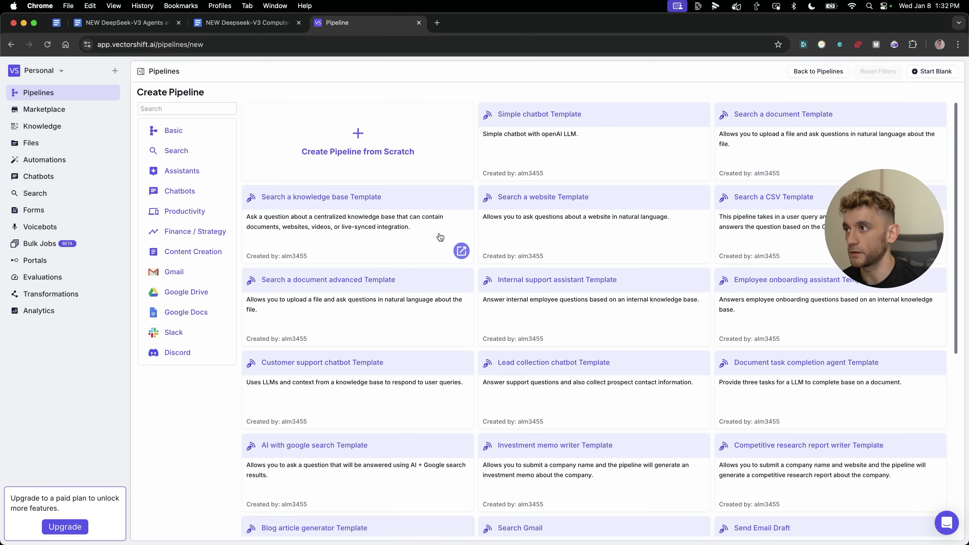
{"action": "scroll", "coordinate": [439, 236], "scroll_direction": "down", "scroll_amount": 8}
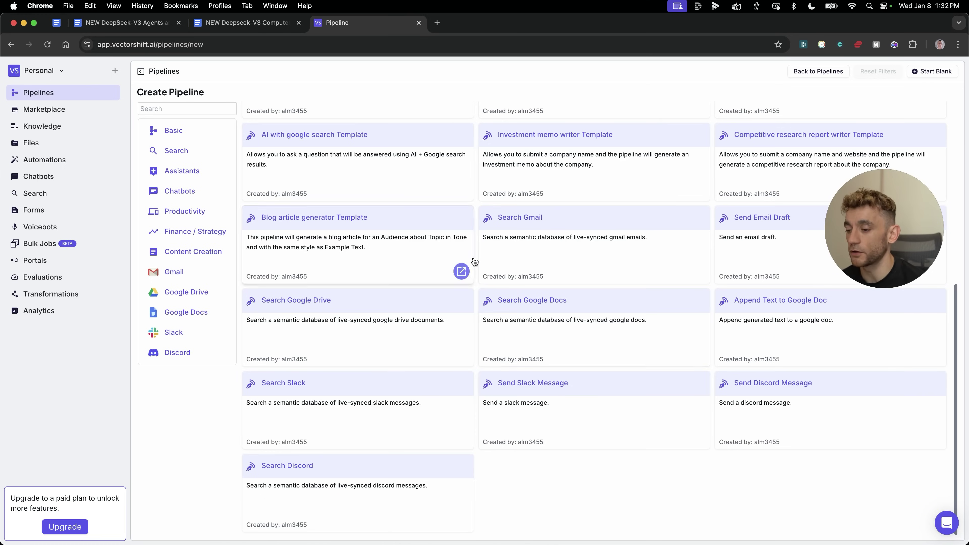
Switch to the NEW DeepSeek-V3 Agents are INSANE document and review its opening section and the ABOUT links
{"action": "key", "text": "super+2"}
{"action": "left_click_drag", "start_coordinate": [150, 235], "coordinate": [530, 376]}
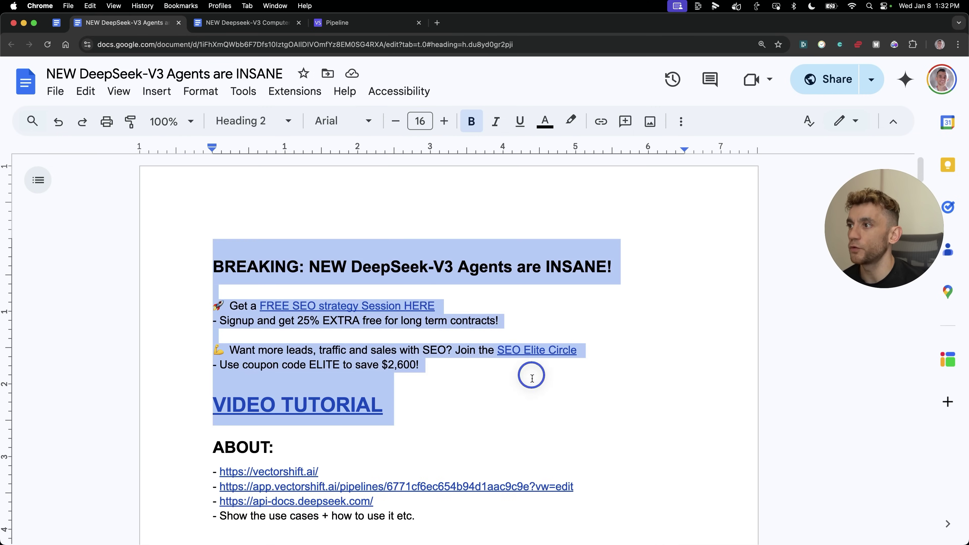
{"action": "left_click", "coordinate": [373, 364]}
{"action": "scroll", "coordinate": [384, 357], "scroll_direction": "down", "scroll_amount": 6}
Reopen the YouTube channel's video list and preview the NEW DeepSeek-V3 Agents are INSANE! video
{"action": "key", "text": "super+shift+t"}
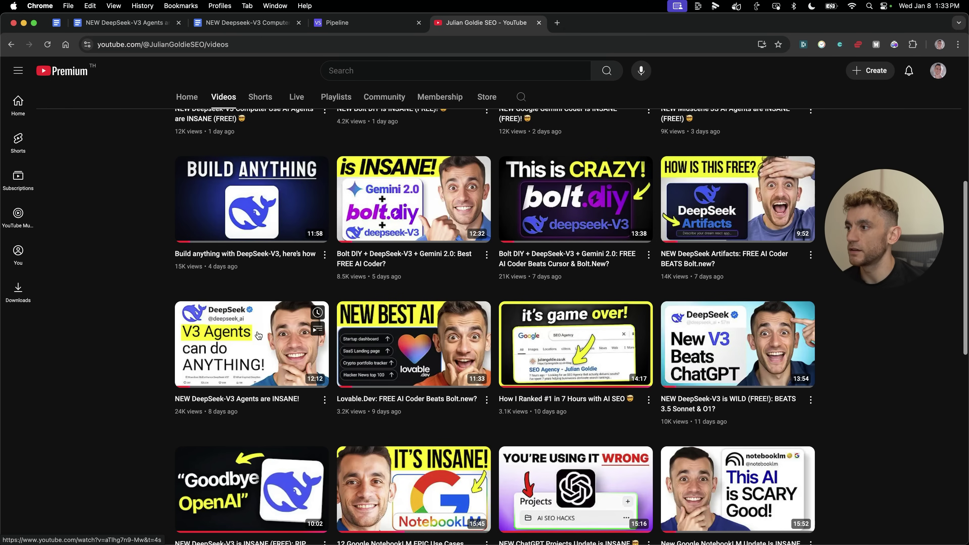
{"action": "mouse_move", "coordinate": [234, 342]}
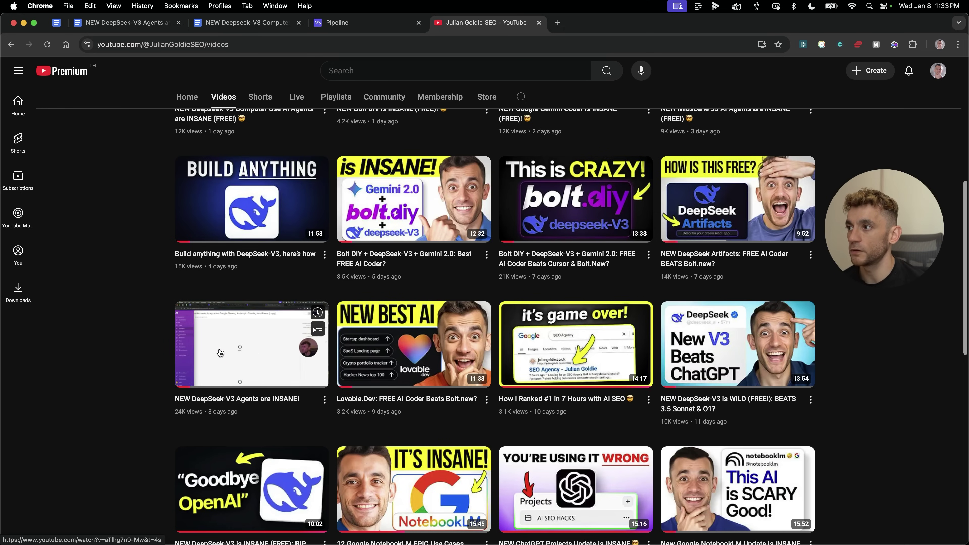
{"action": "key", "text": "ctrl+shift+Tab"}
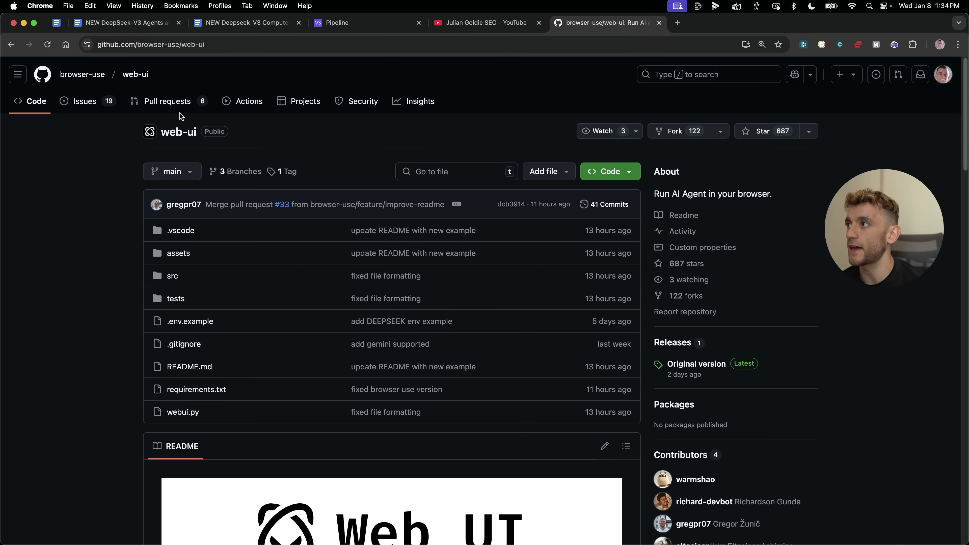
Read the browser-use/web-ui repository description, installation, usage and environment variable sections, and skim the NEW Deepseek-V3 Computer Use AI Agents video
{"action": "triple_click", "coordinate": [699, 191]}
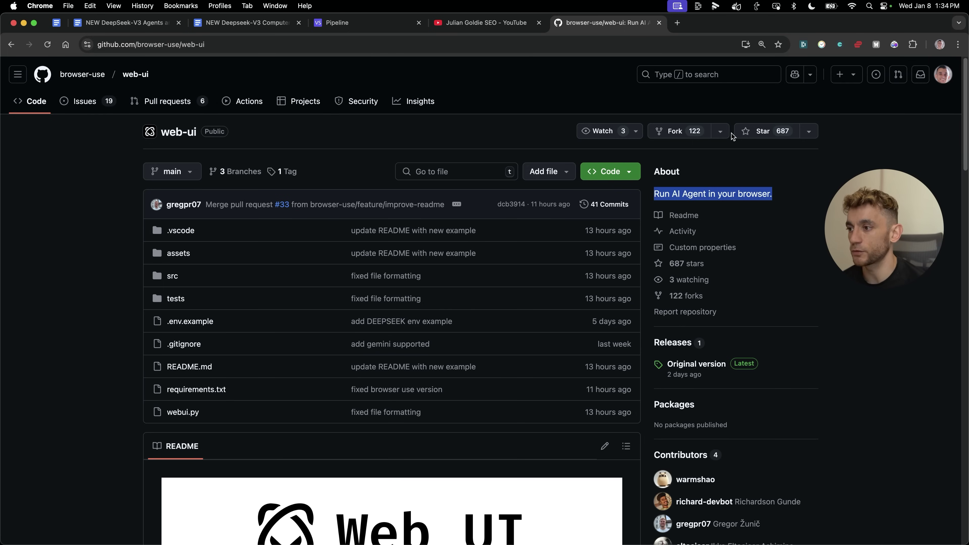
{"action": "scroll", "coordinate": [535, 269], "scroll_direction": "down", "scroll_amount": 6}
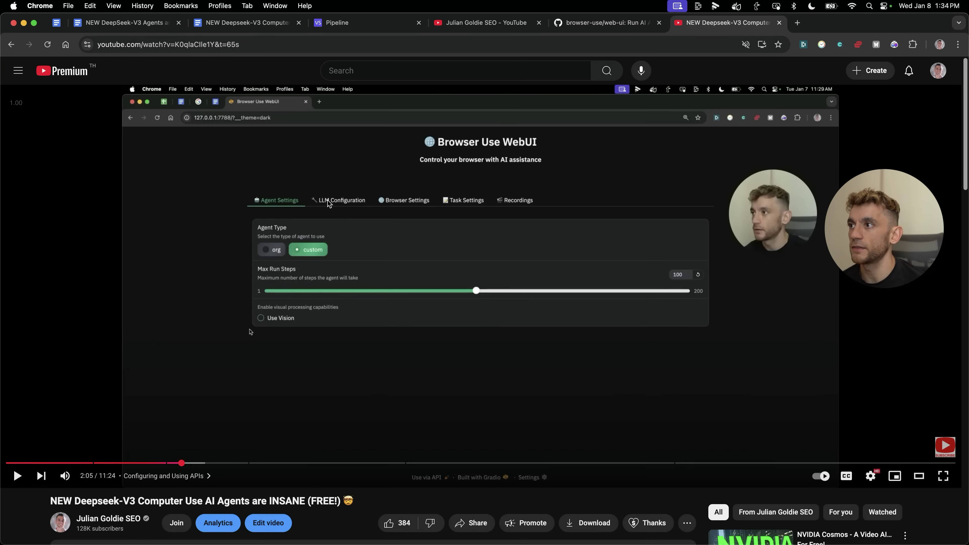
{"action": "left_click_drag", "start_coordinate": [217, 458], "coordinate": [270, 460]}
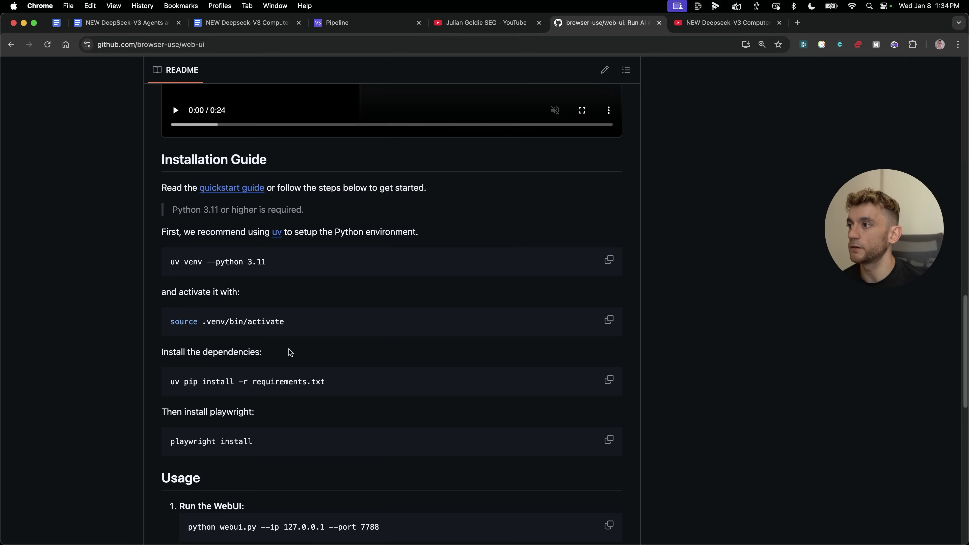
{"action": "scroll", "coordinate": [293, 356], "scroll_direction": "down", "scroll_amount": 10}
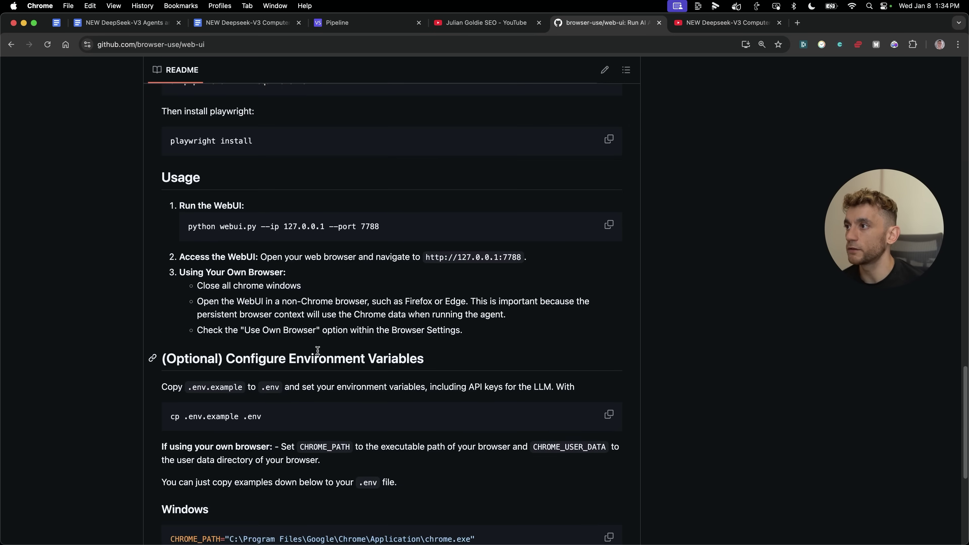
{"action": "scroll", "coordinate": [294, 317], "scroll_direction": "down", "scroll_amount": 6}
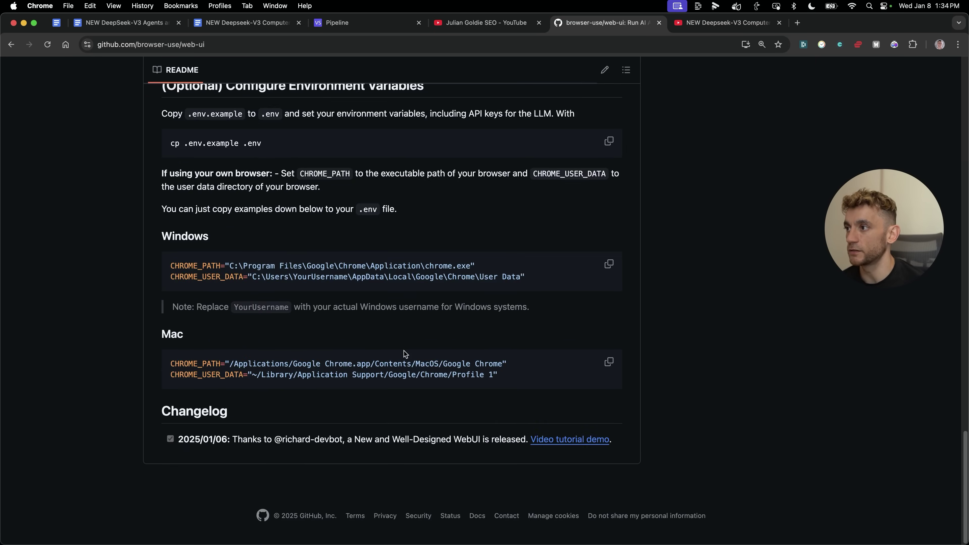
{"action": "scroll", "coordinate": [405, 354], "scroll_direction": "up", "scroll_amount": 20}
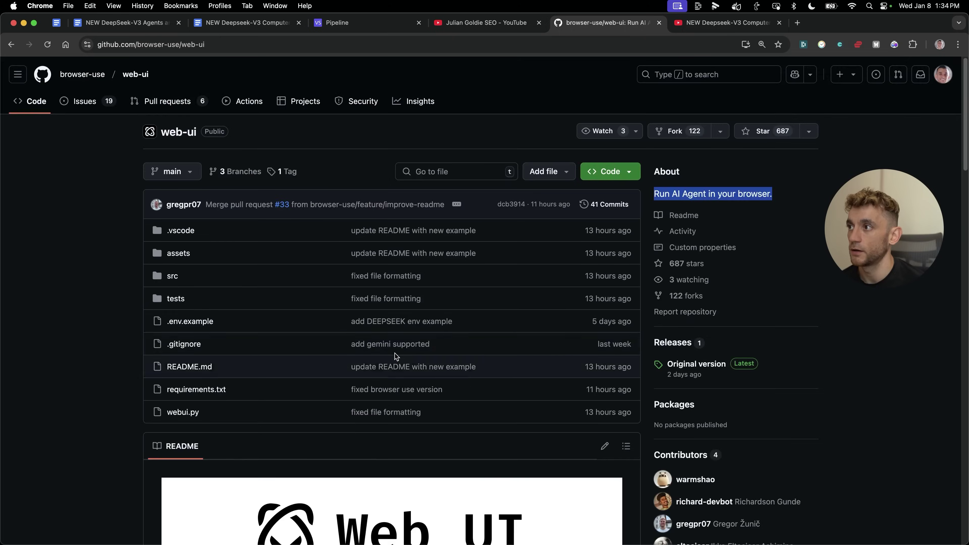
In the FREE SEO Course overview, search for "AI Agents" and open the DeepSeek V3 + Make.com lesson
{"action": "key", "text": "ctrl+Tab"}
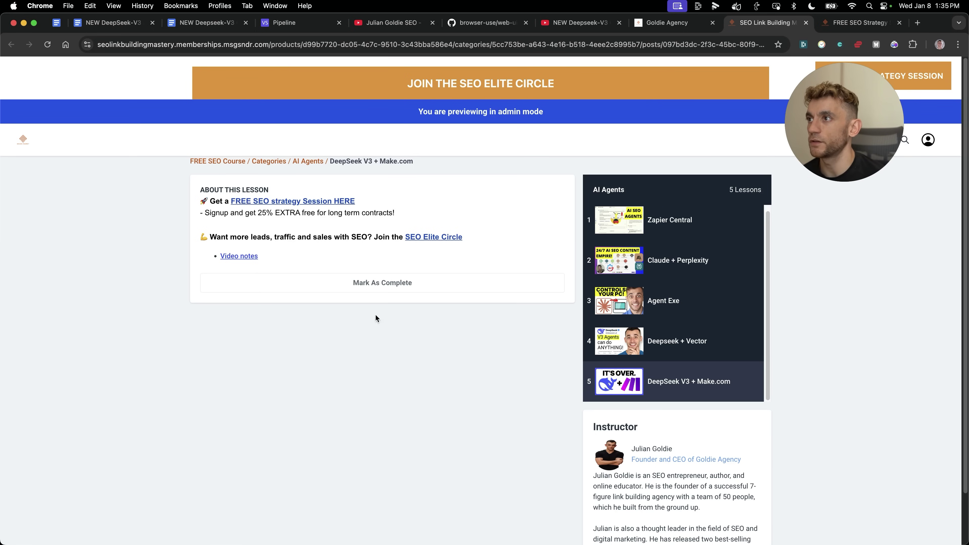
{"action": "left_click", "coordinate": [225, 161]}
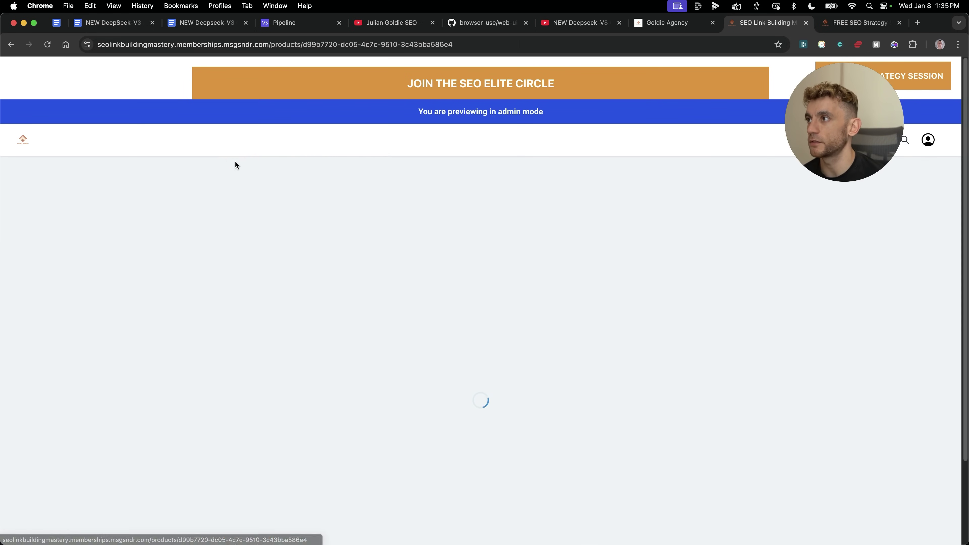
{"action": "scroll", "coordinate": [621, 428], "scroll_direction": "down", "scroll_amount": 6}
{"action": "key", "text": "super+f"}
{"action": "type", "text": "AI Agents"}
{"action": "key", "text": "Escape"}
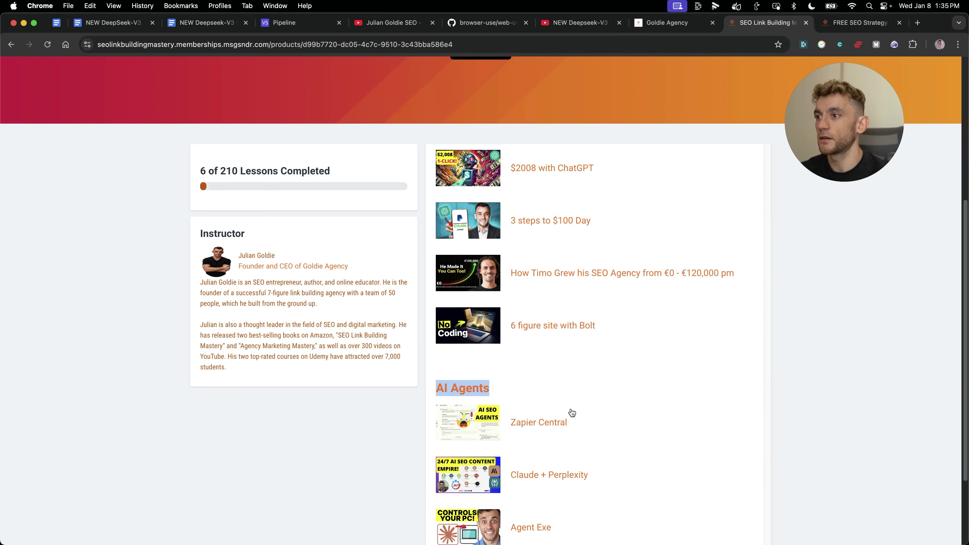
{"action": "scroll", "coordinate": [543, 393], "scroll_direction": "down", "scroll_amount": 5}
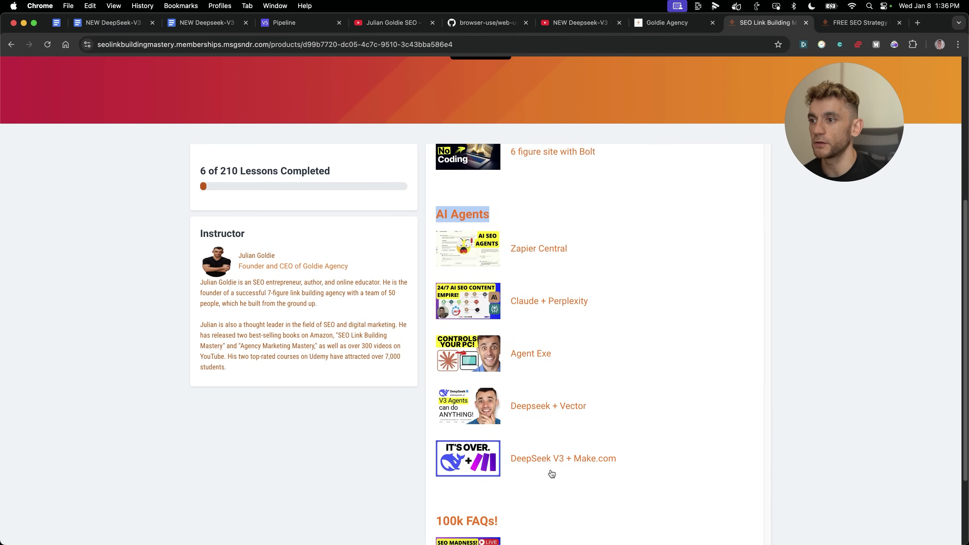
{"action": "left_click", "coordinate": [591, 460]}
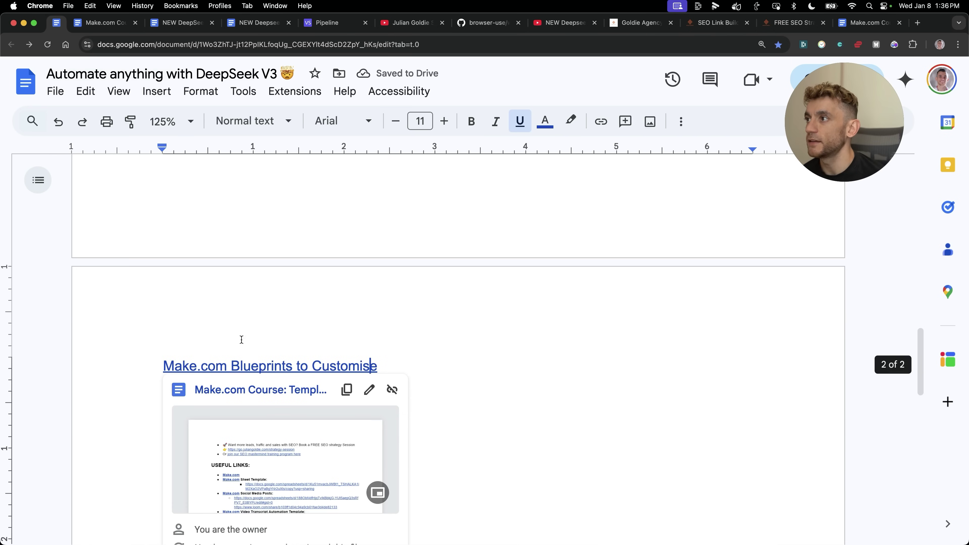
Go from the Make.com Blueprints to Customise note to the Make.com Course document and highlight its importable template links
{"action": "left_click_drag", "start_coordinate": [201, 340], "coordinate": [461, 365]}
{"action": "left_click", "coordinate": [116, 26]}
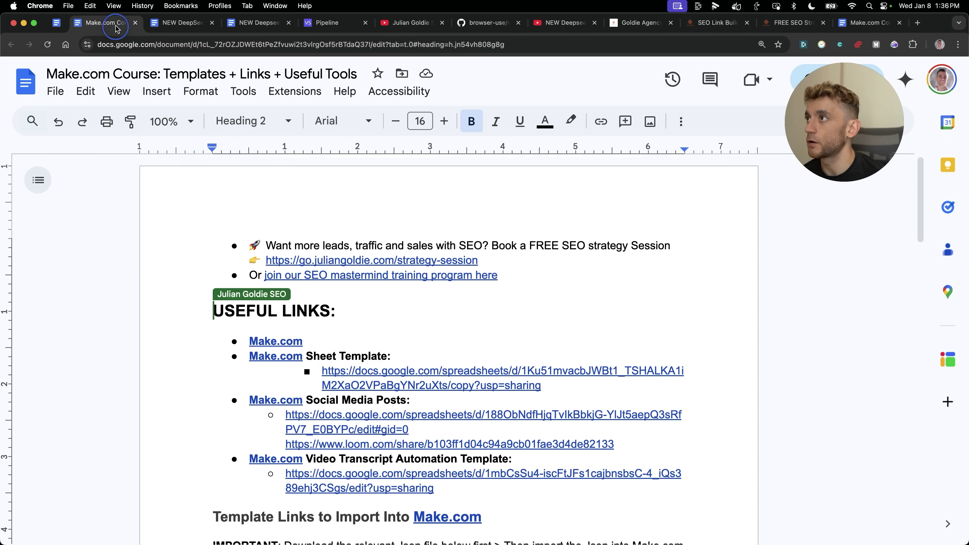
{"action": "left_click", "coordinate": [363, 311]}
{"action": "scroll", "coordinate": [363, 311], "scroll_direction": "down", "scroll_amount": 8}
{"action": "left_click_drag", "start_coordinate": [212, 214], "coordinate": [588, 419]}
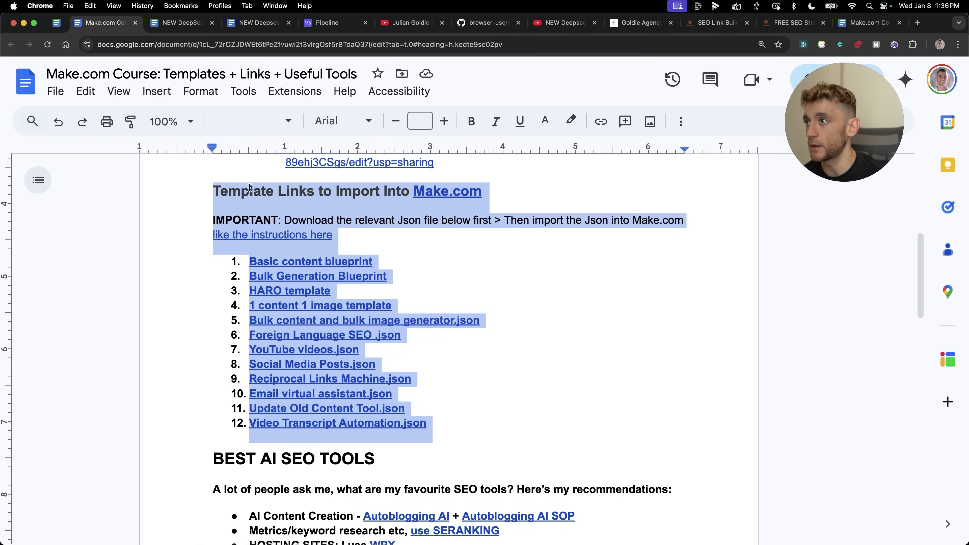
{"action": "left_click_drag", "start_coordinate": [185, 200], "coordinate": [445, 393]}
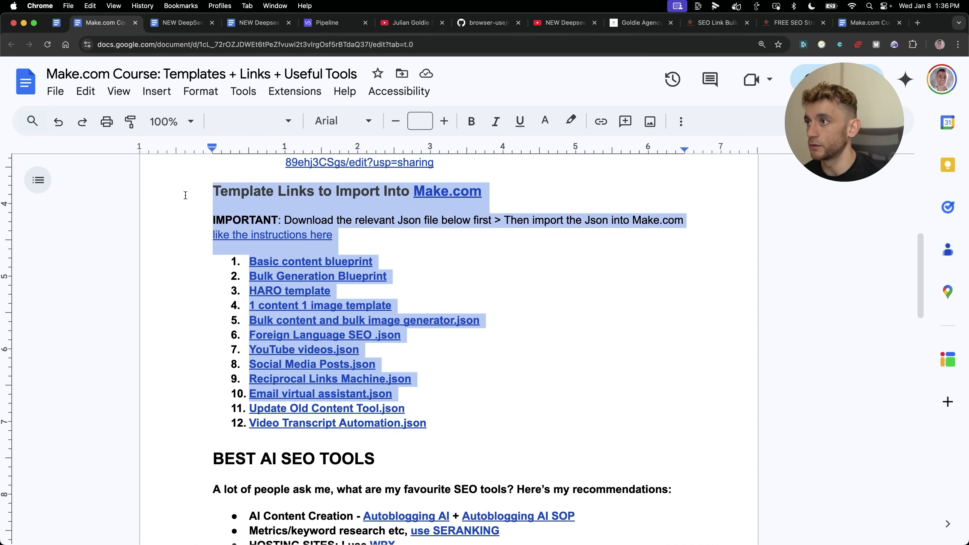
Review the USEFUL LINKS entries for the Make.com sheet, social media posts and video transcript automation templates
{"action": "left_click", "coordinate": [208, 211]}
{"action": "scroll", "coordinate": [207, 210], "scroll_direction": "down", "scroll_amount": 5}
{"action": "scroll", "coordinate": [584, 506], "scroll_direction": "up", "scroll_amount": 10}
{"action": "left_click", "coordinate": [584, 505]}
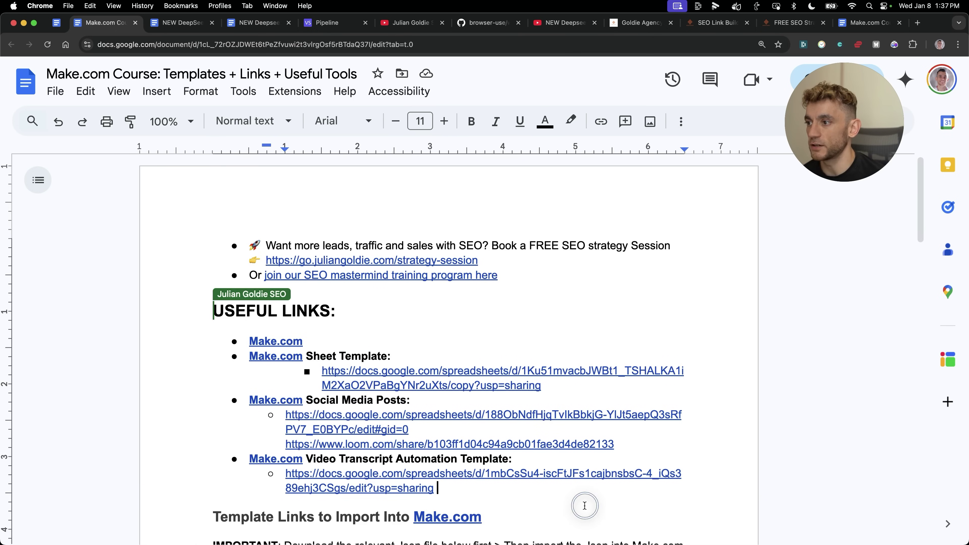
{"action": "left_click", "coordinate": [383, 401]}
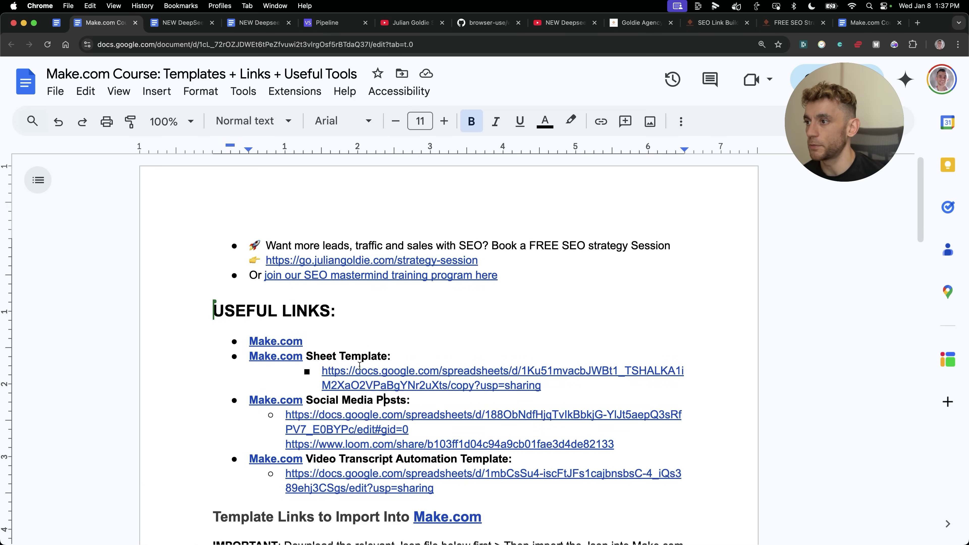
{"action": "left_click", "coordinate": [414, 459]}
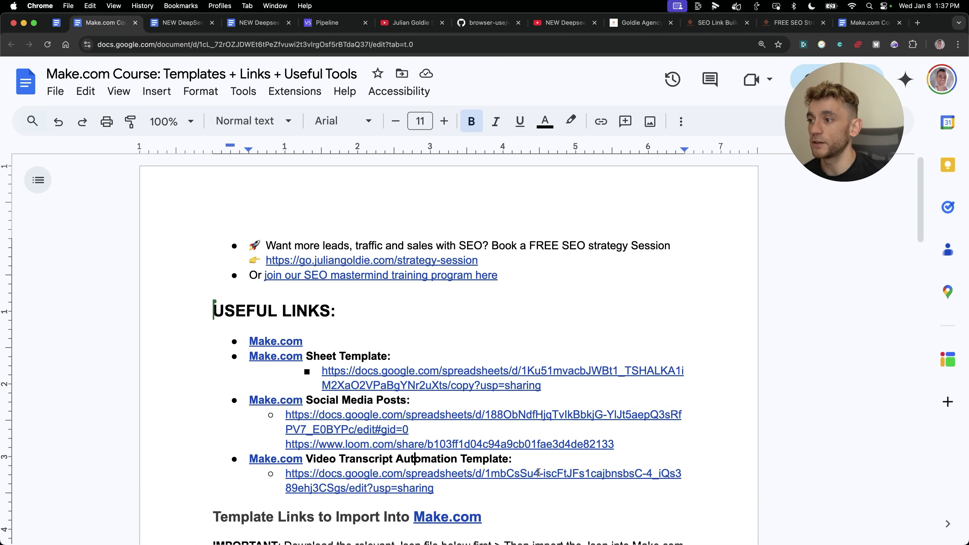
Return to the FREE SEO Course overview, close the page search and browse the full lesson list
{"action": "left_click", "coordinate": [705, 23]}
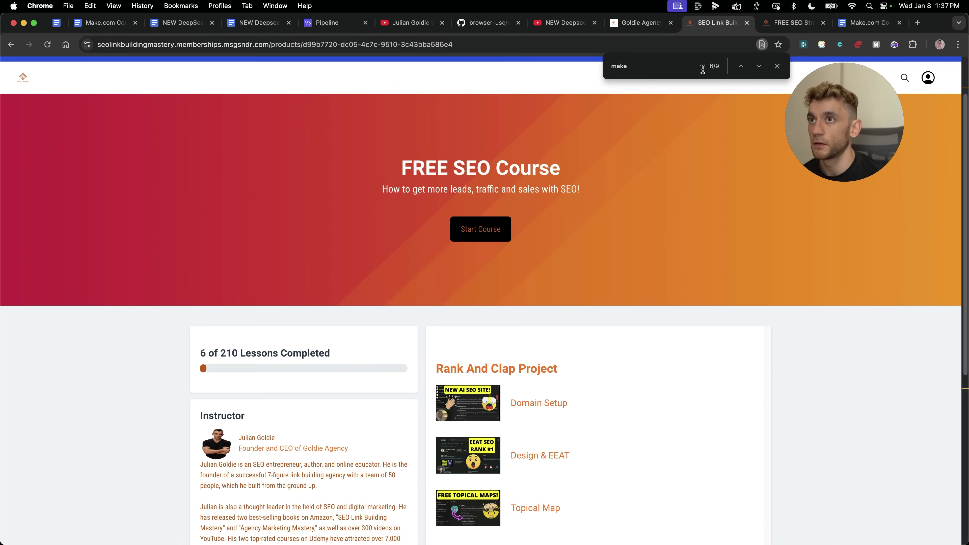
{"action": "key", "text": "Escape"}
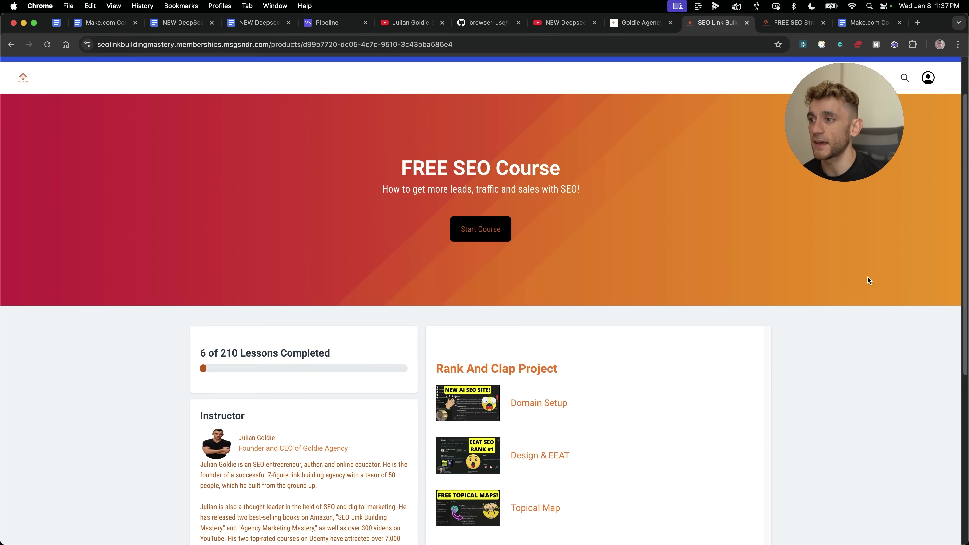
{"action": "scroll", "coordinate": [724, 316], "scroll_direction": "down", "scroll_amount": 15}
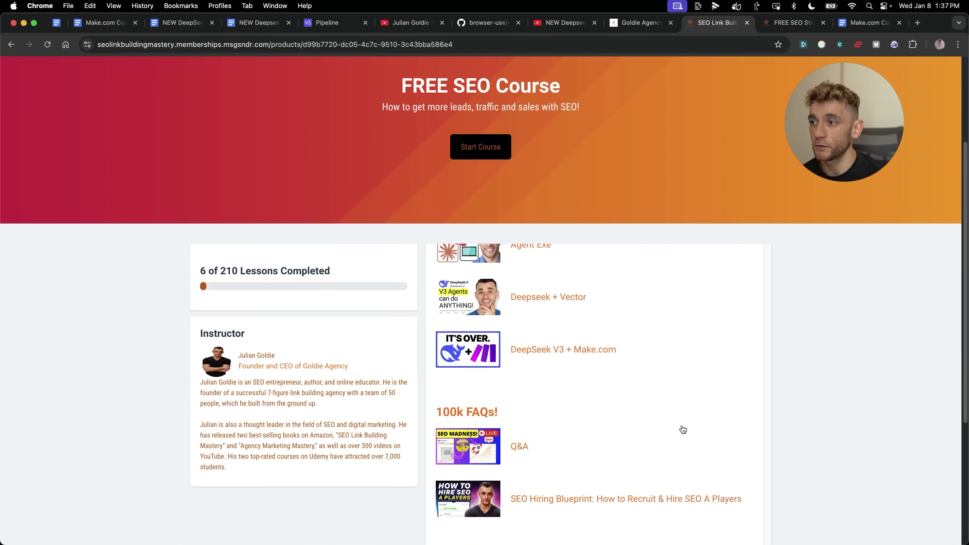
{"action": "scroll", "coordinate": [664, 415], "scroll_direction": "down", "scroll_amount": 10}
{"action": "scroll", "coordinate": [557, 444], "scroll_direction": "up", "scroll_amount": 6}
{"action": "scroll", "coordinate": [554, 445], "scroll_direction": "down", "scroll_amount": 10}
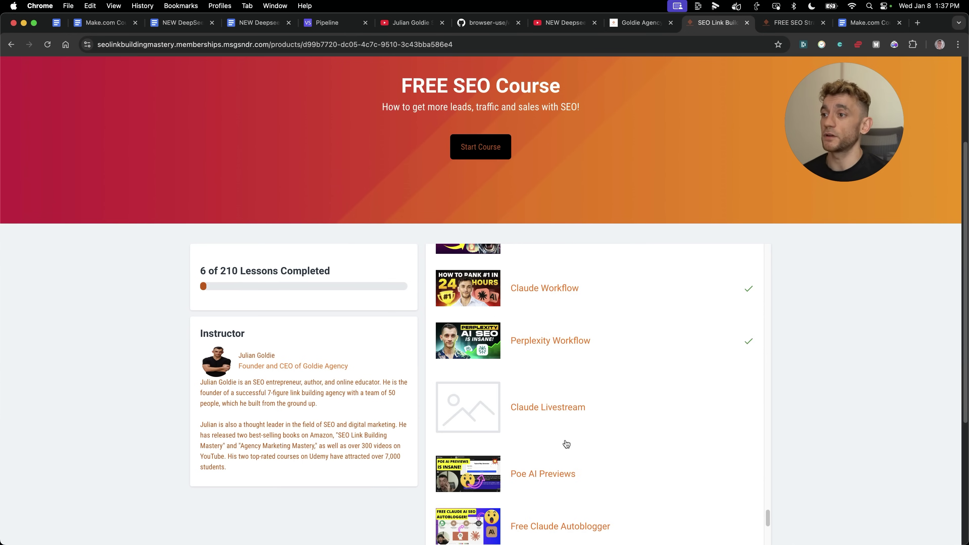
{"action": "scroll", "coordinate": [561, 442], "scroll_direction": "up", "scroll_amount": 15}
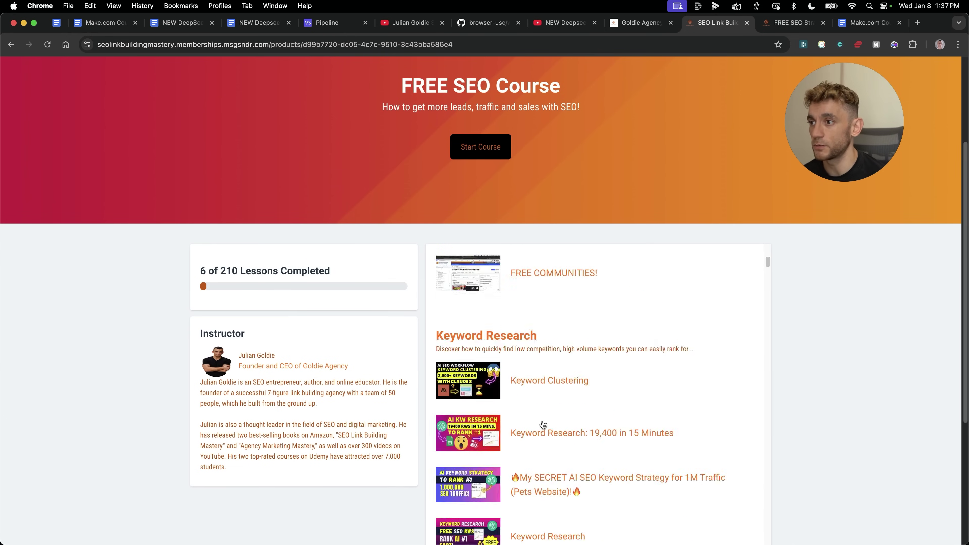
{"action": "scroll", "coordinate": [543, 424], "scroll_direction": "up", "scroll_amount": 5}
Switch to the FREE SEO Strategy Session page and read what the session offers
{"action": "left_click", "coordinate": [781, 24]}
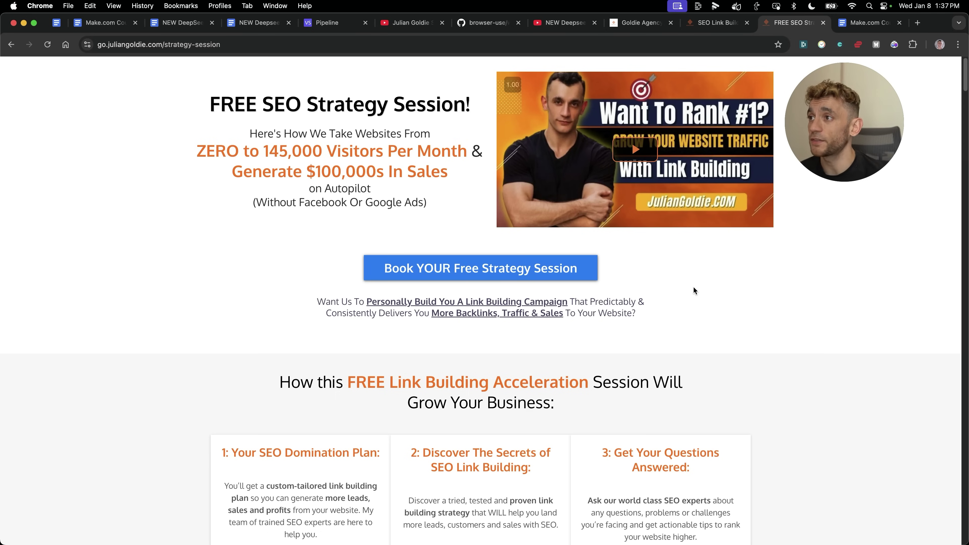
{"action": "scroll", "coordinate": [694, 291], "scroll_direction": "down", "scroll_amount": 6}
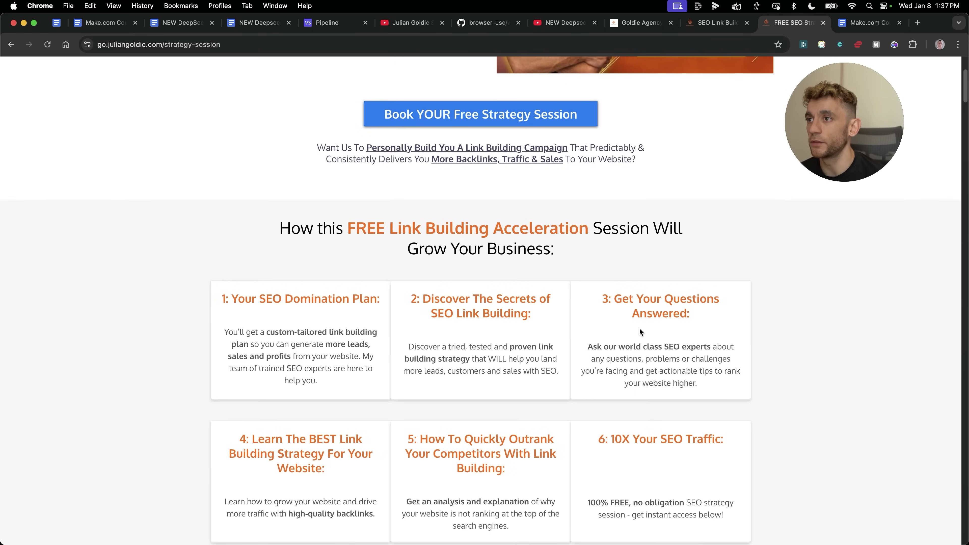
Review the six session benefits, the client testimonials and the About Me section, and return to the strategy session heading
{"action": "scroll", "coordinate": [764, 340], "scroll_direction": "down", "scroll_amount": 1}
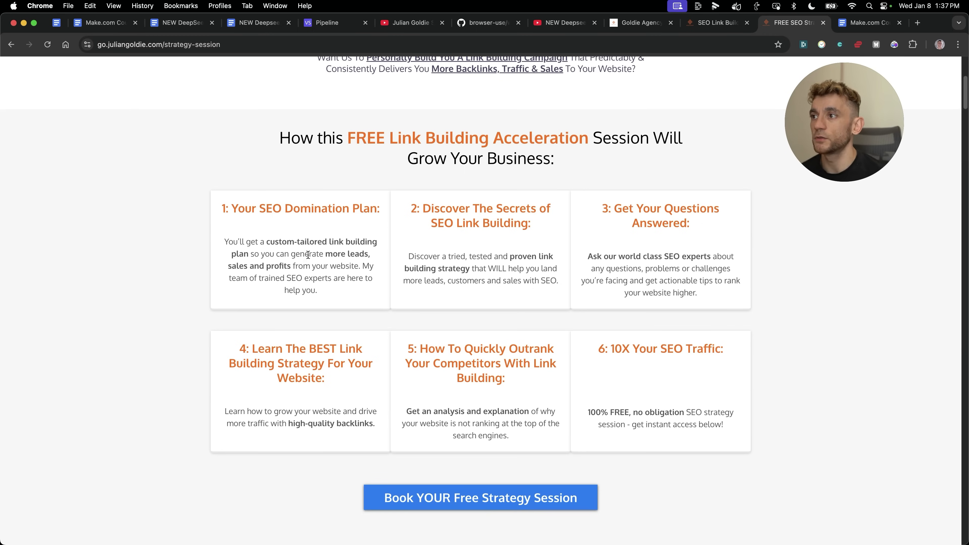
{"action": "scroll", "coordinate": [520, 250], "scroll_direction": "down", "scroll_amount": 1}
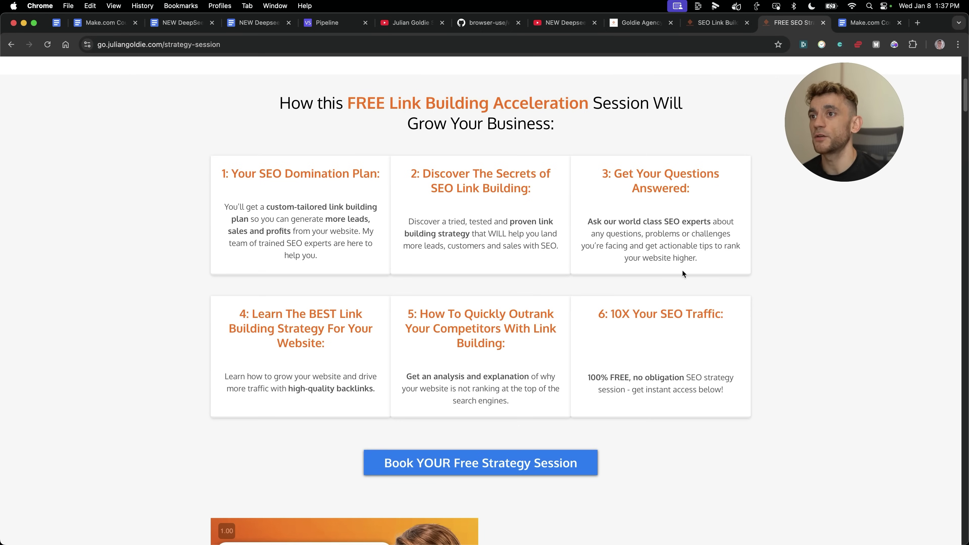
{"action": "scroll", "coordinate": [686, 296], "scroll_direction": "down", "scroll_amount": 1}
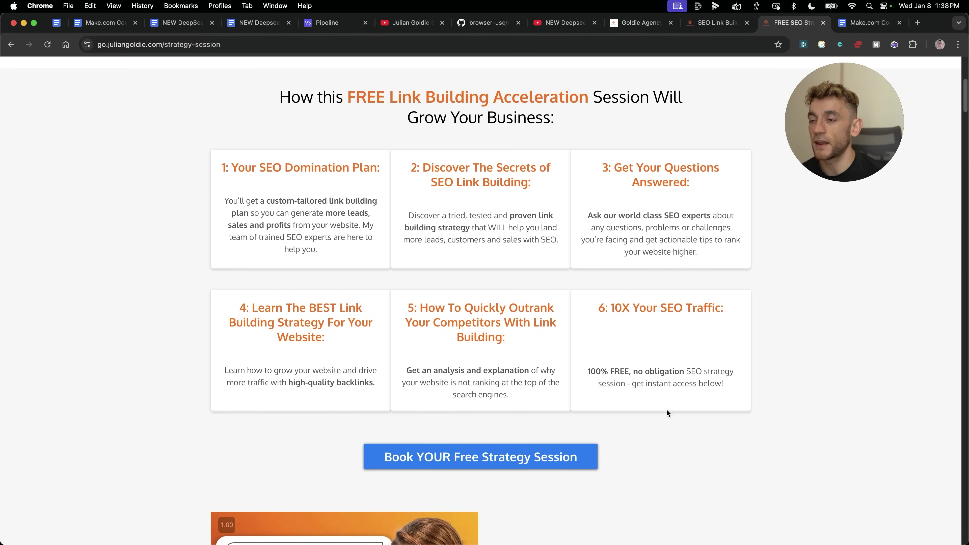
{"action": "scroll", "coordinate": [651, 395], "scroll_direction": "down", "scroll_amount": 20}
{"action": "scroll", "coordinate": [610, 416], "scroll_direction": "down", "scroll_amount": 20}
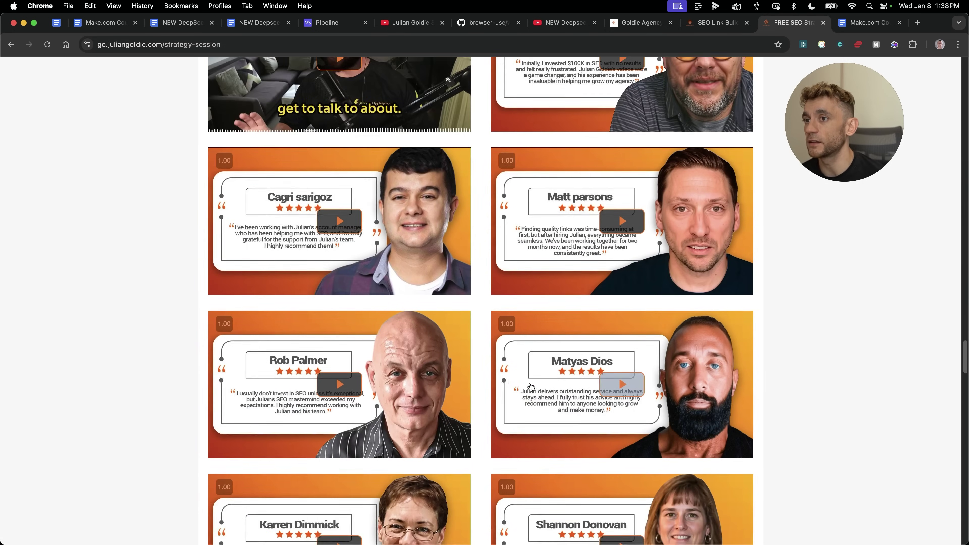
{"action": "scroll", "coordinate": [530, 386], "scroll_direction": "down", "scroll_amount": 15}
{"action": "scroll", "coordinate": [577, 427], "scroll_direction": "up", "scroll_amount": 20}
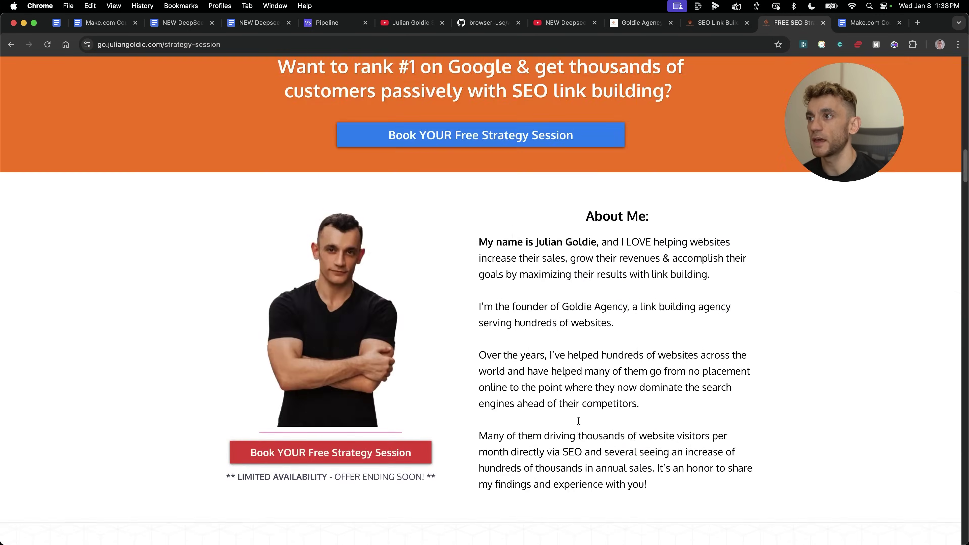
{"action": "scroll", "coordinate": [576, 414], "scroll_direction": "up", "scroll_amount": 15}
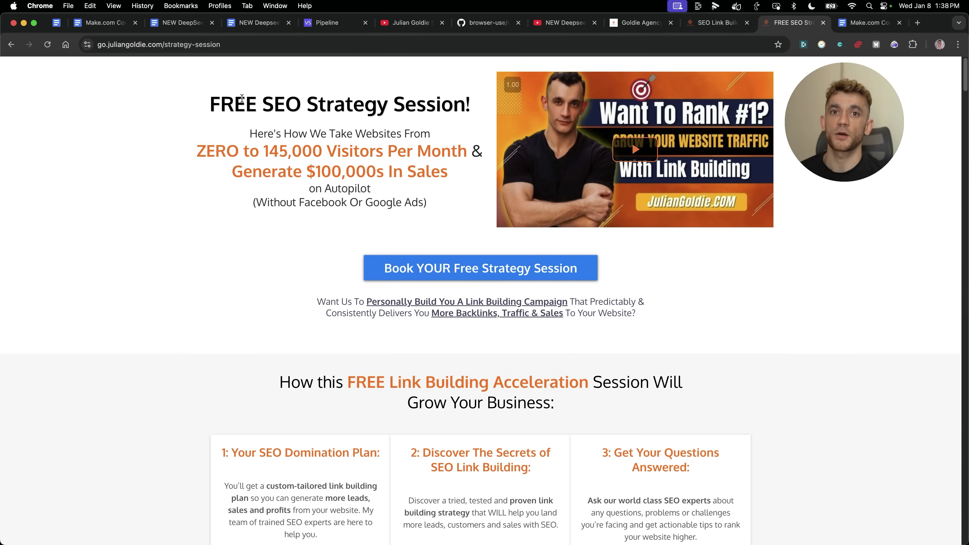